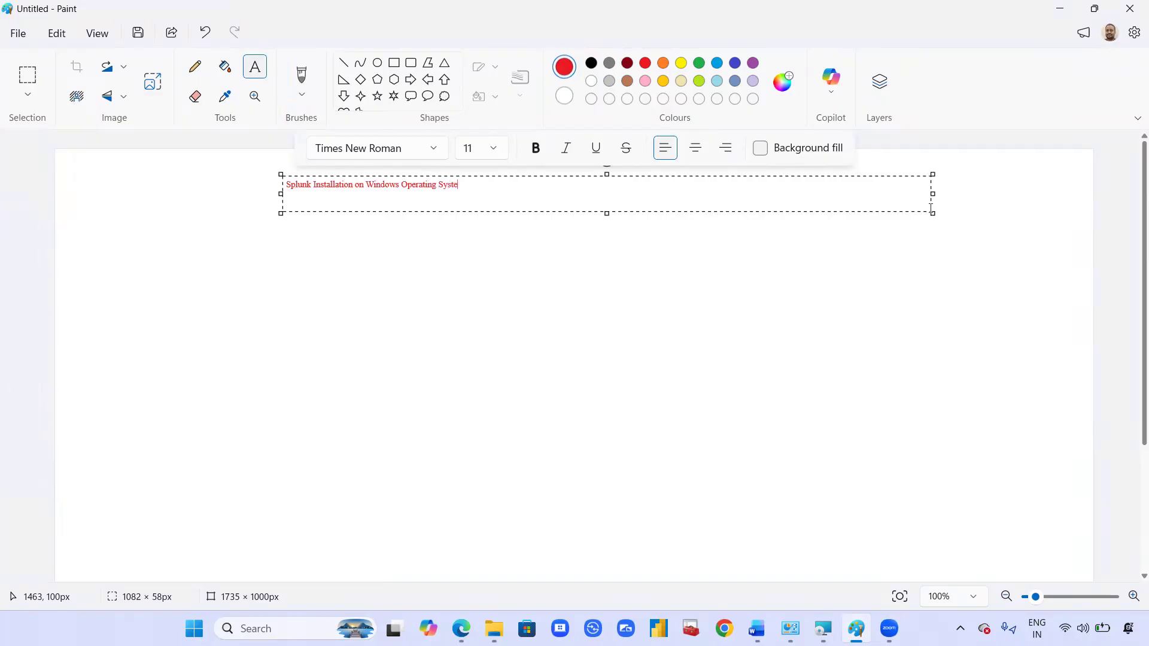
Step: Enlarge, bold and centre the title 'Splunk Installation on Windows Operating System', then commit it
key("ctrl+a")
key("ctrl+shift+period")
key("ctrl+shift+period")
key("ctrl+shift+period")
key("ctrl+shift+period")
key("ctrl+shift+period")
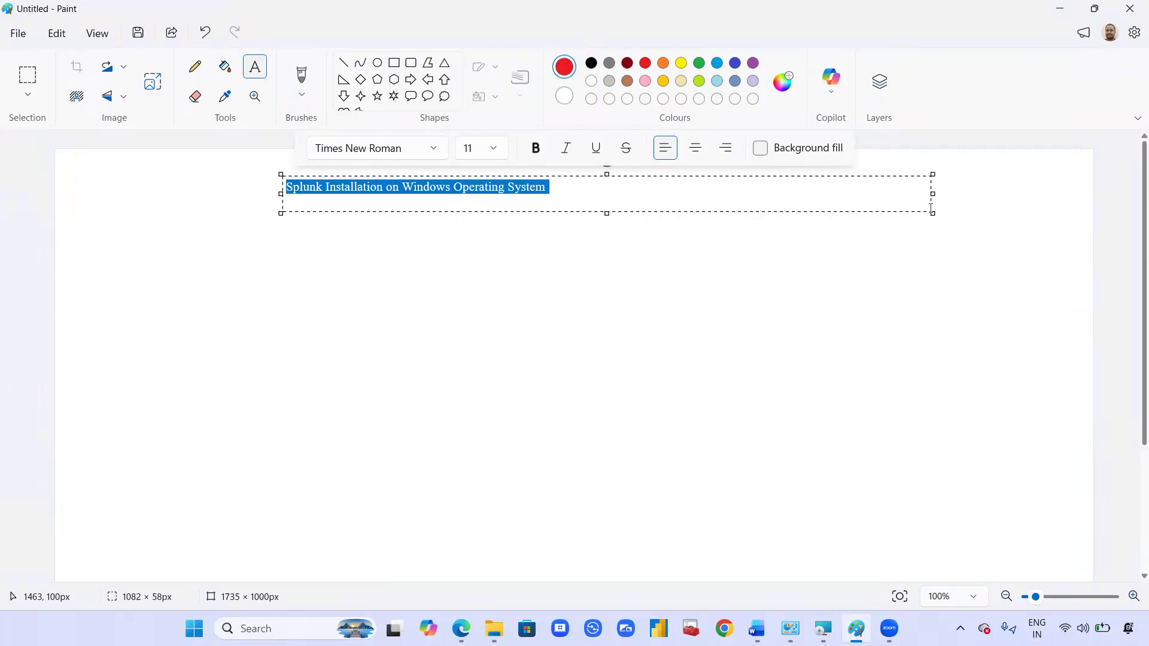
key("ctrl+shift+period")
key("ctrl+shift+period")
key("ctrl+shift+period")
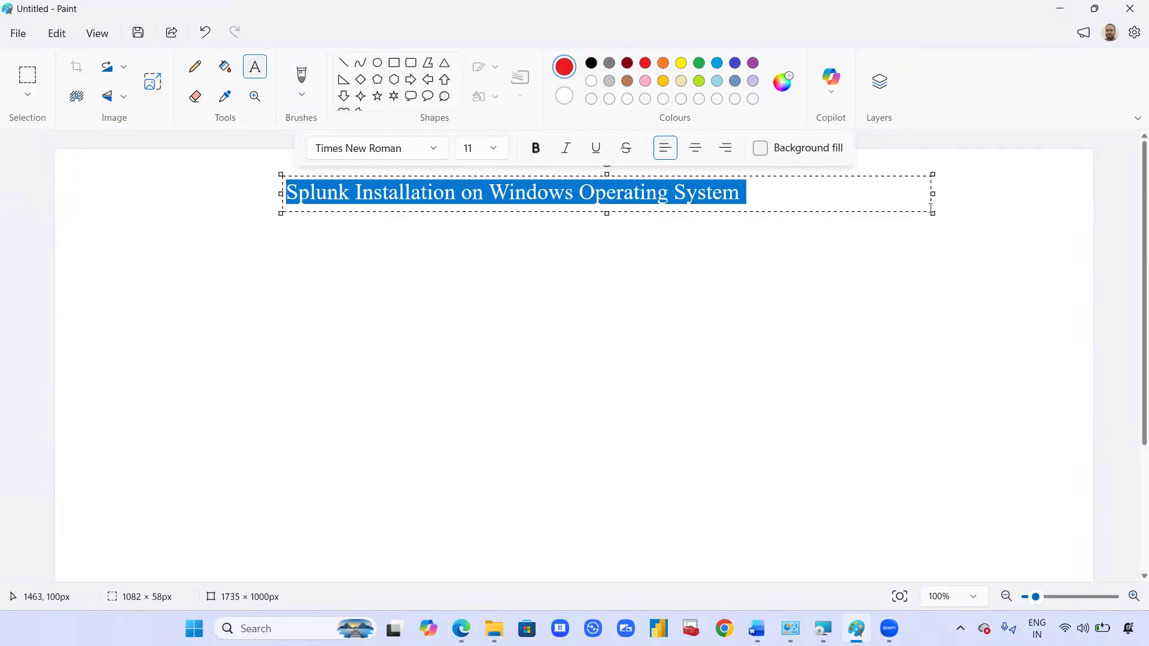
key("ctrl+b")
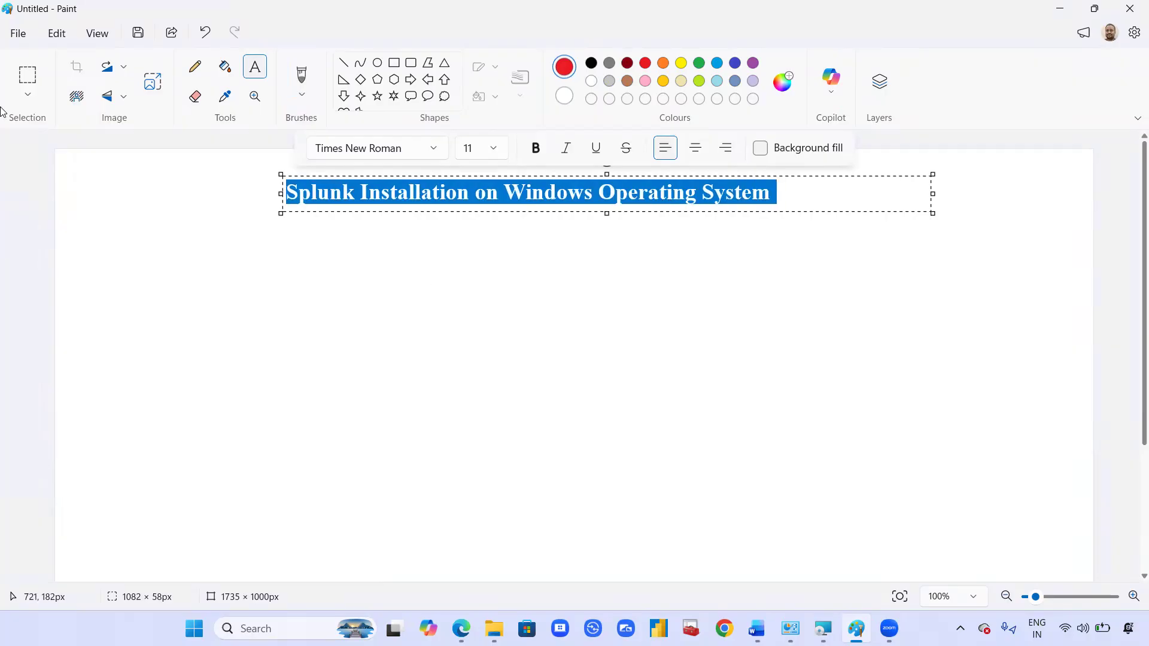
left_click_drag(281, 193, 343, 193)
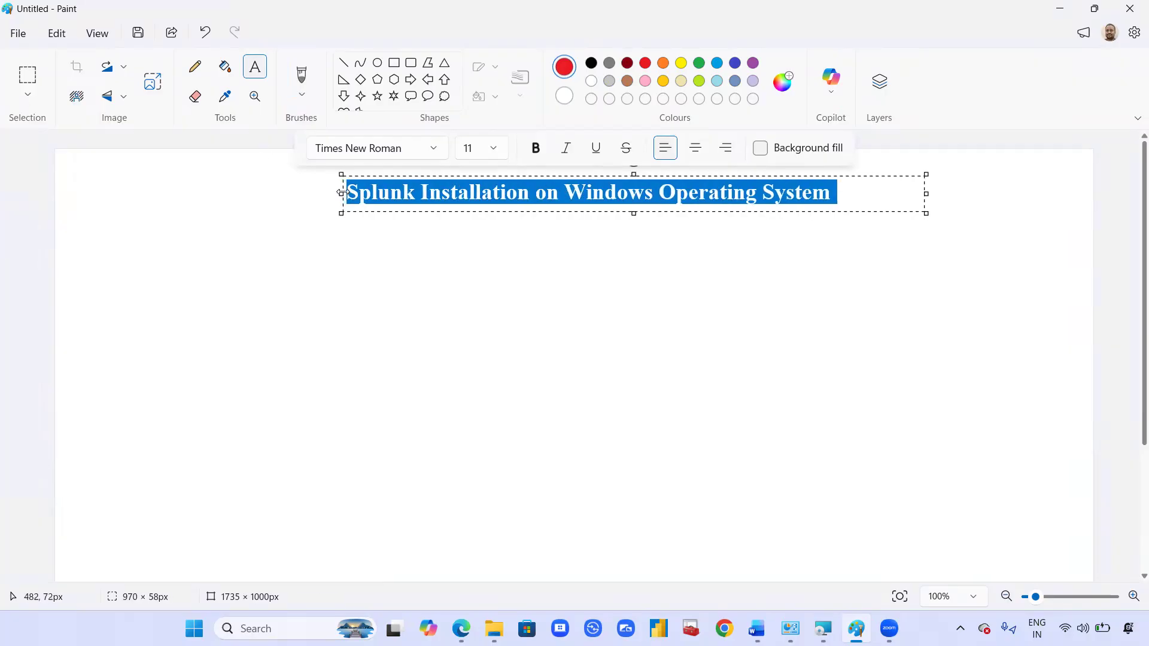
left_click(569, 333)
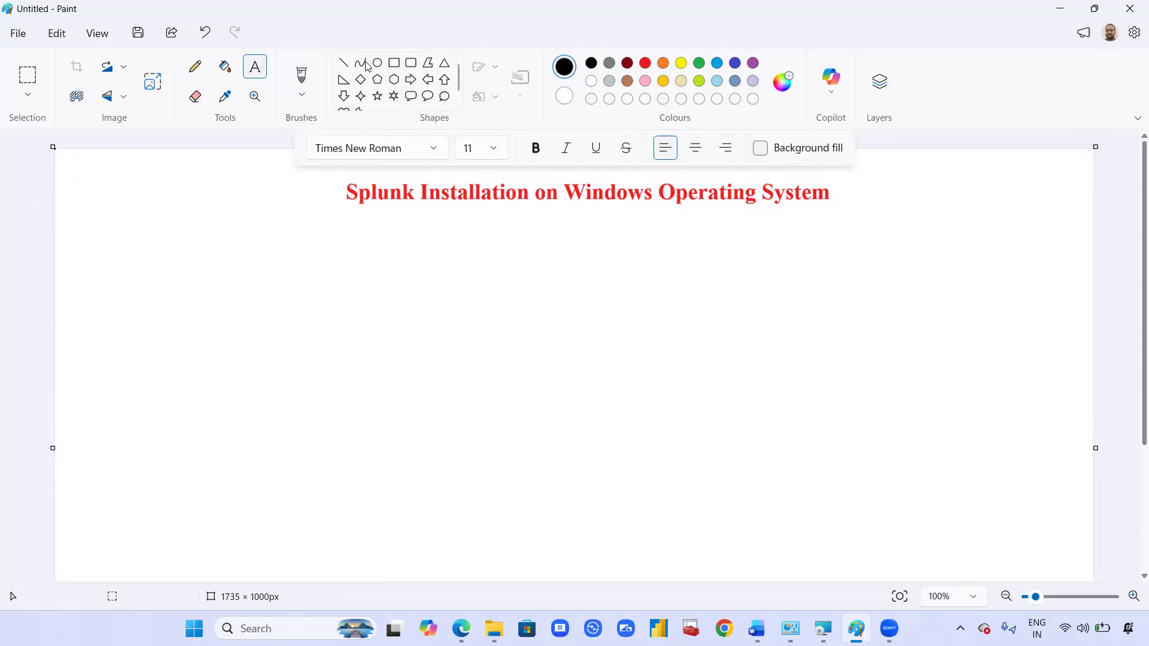
left_click(393, 63)
Step: Draw a large black rectangle below the title and add a red text box beneath it
left_click_drag(343, 221, 832, 508)
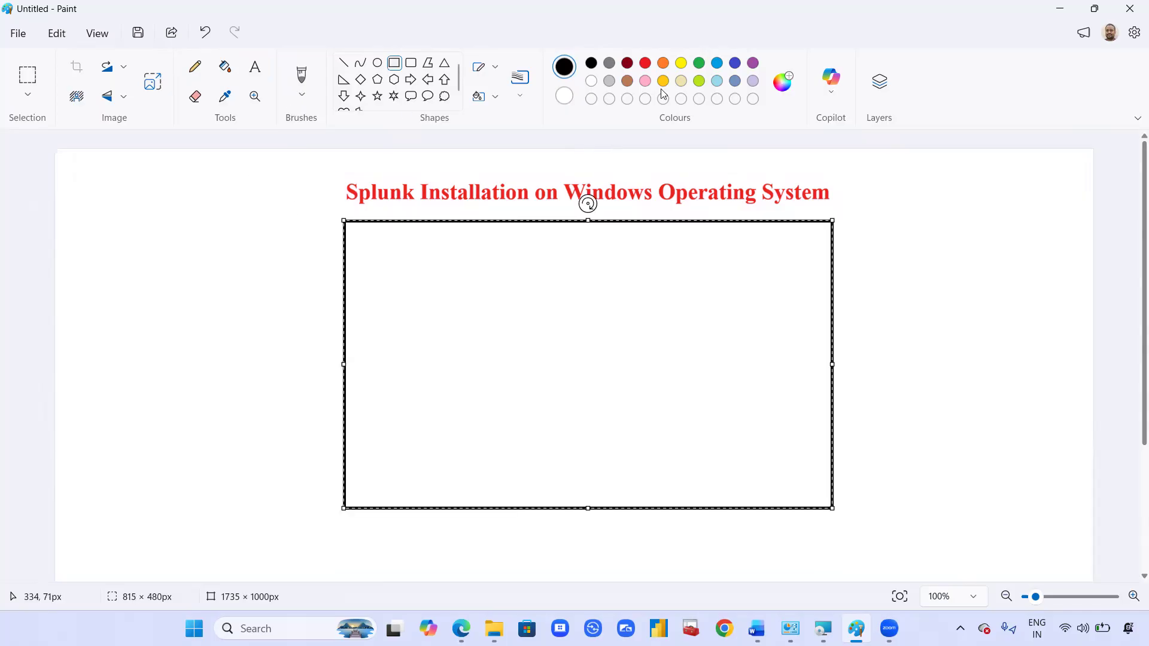
left_click(645, 63)
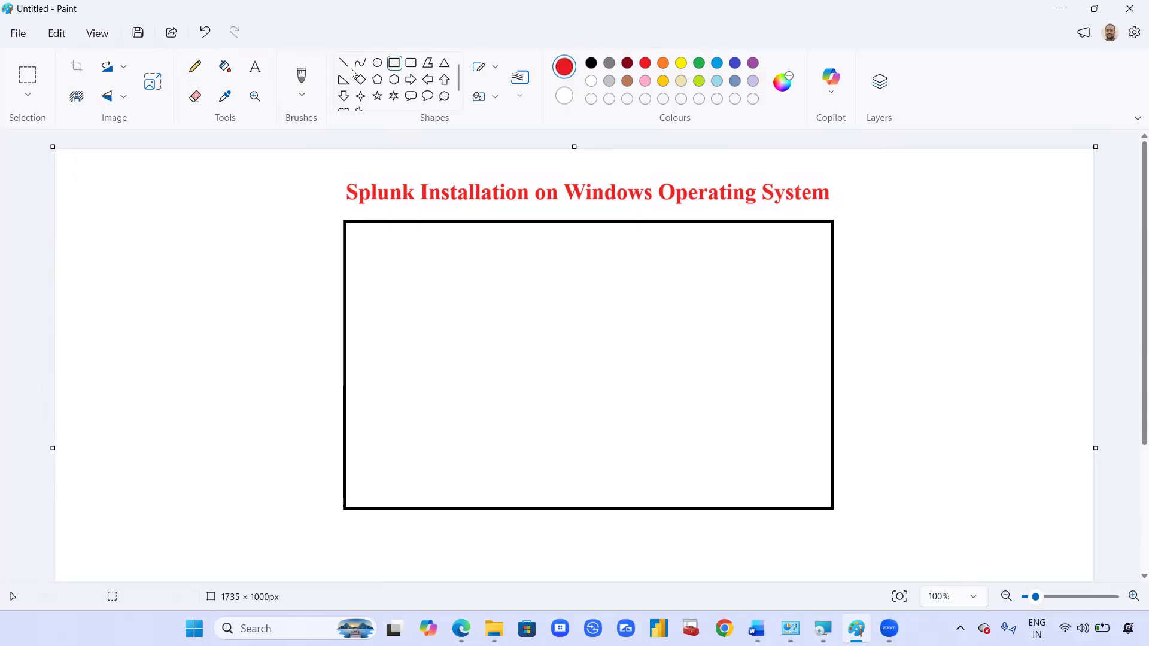
left_click(253, 67)
left_click_drag(427, 512, 897, 542)
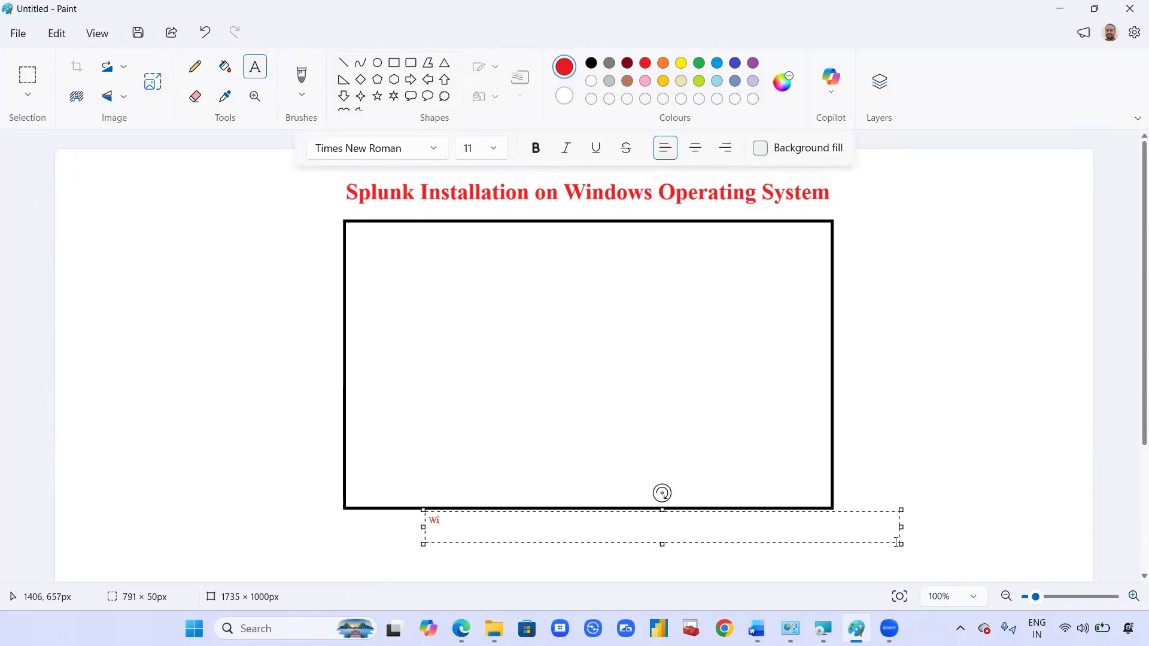
Step: Make the red 'Windows' label larger and bold, centre it, and start a subtitle line below
key("ctrl+a")
key("ctrl+shift+period")
key("ctrl+shift+period")
key("ctrl+shift+period")
key("ctrl+shift+period")
key("ctrl+shift+period")
key("ctrl+b")
key("ctrl+shift+period")
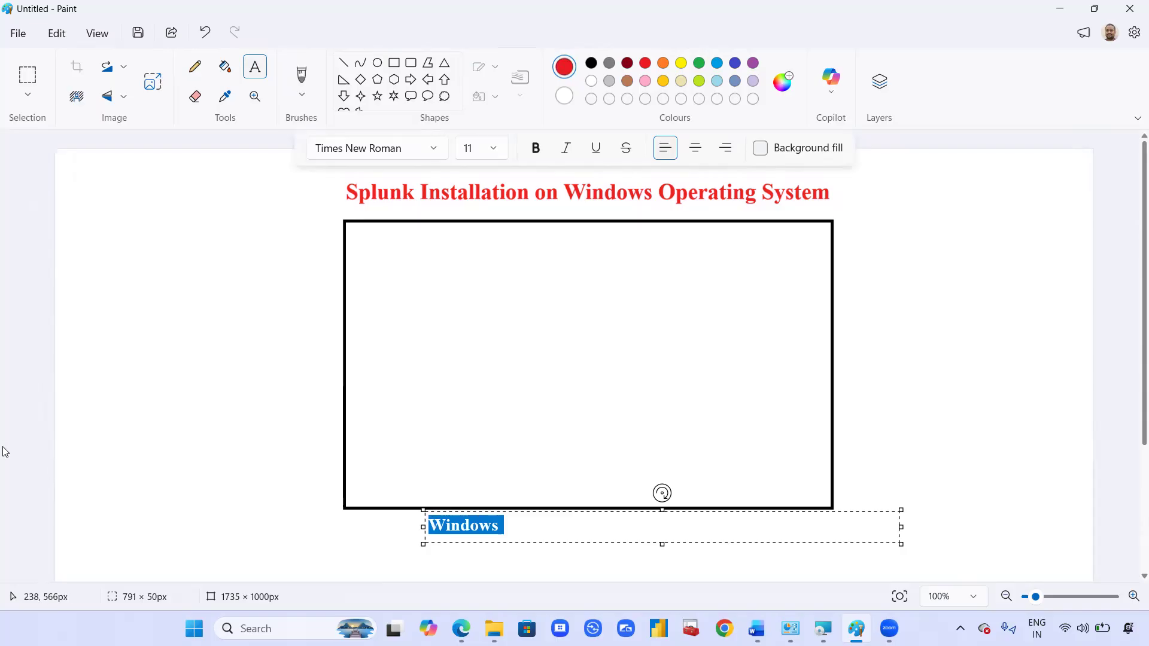
left_click_drag(424, 510, 535, 507)
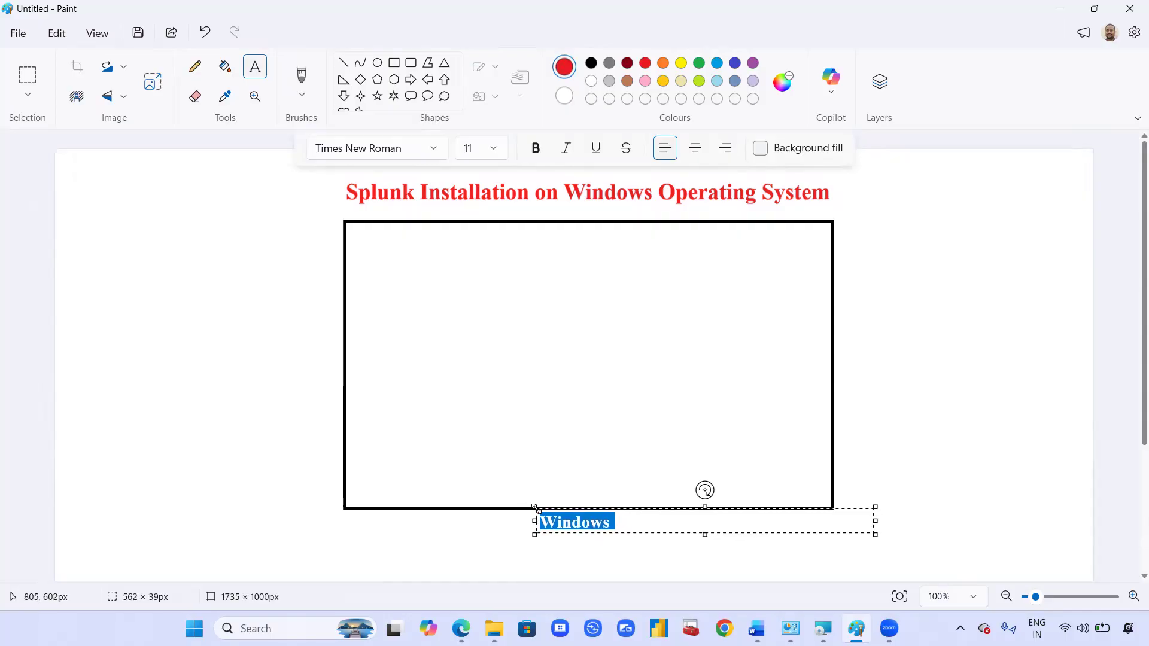
left_click(360, 539)
left_click_drag(361, 530, 998, 559)
type("(De")
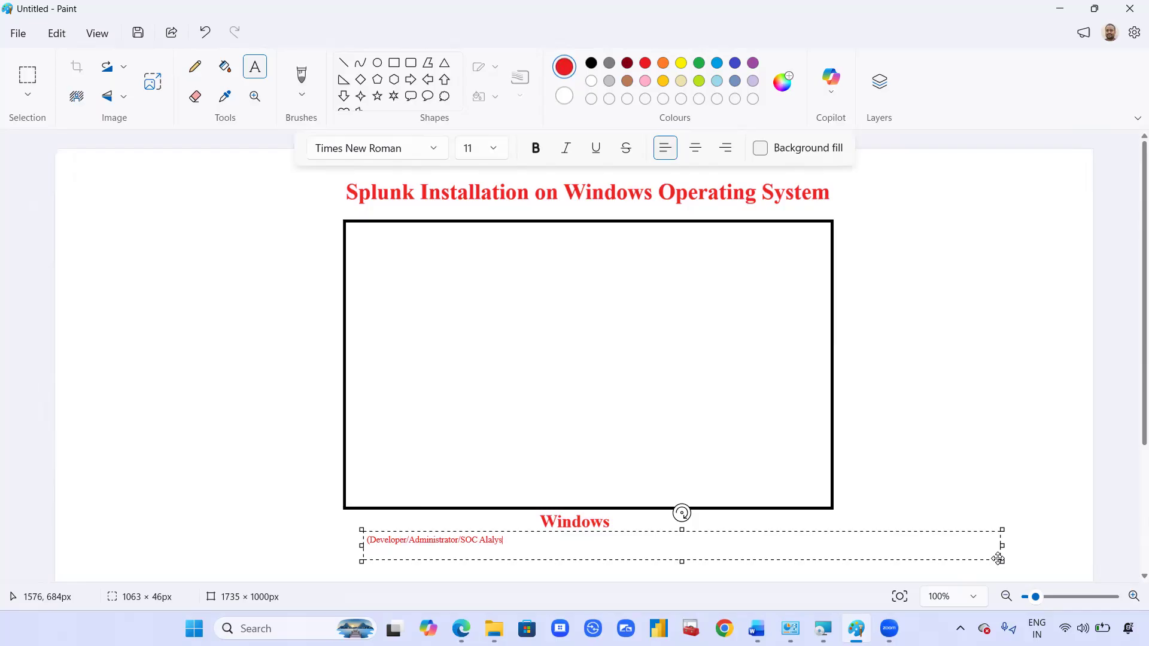
Step: Enlarge and bold the subtitle, add the closing ')', correct 'Alalyst' to 'Analyst', and centre it
key("ctrl+a")
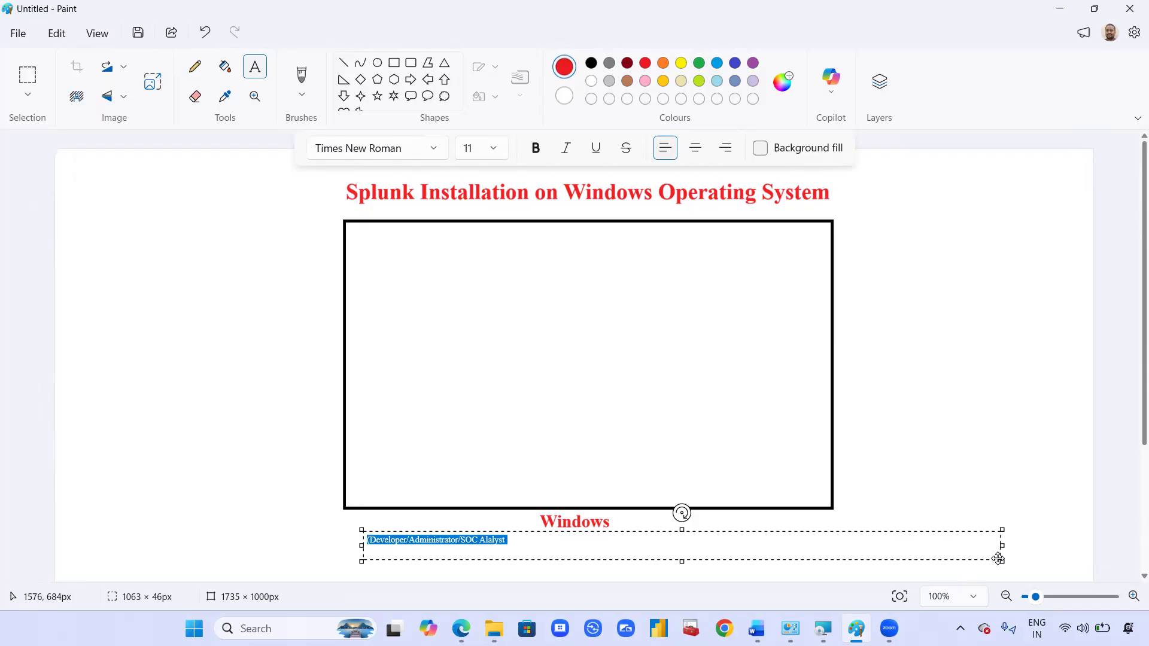
key("ctrl+shift+period")
key("ctrl+shift+period")
key("ctrl+shift+period")
key("ctrl+shift+period")
key("ctrl+shift+period")
key("ctrl+shift+period")
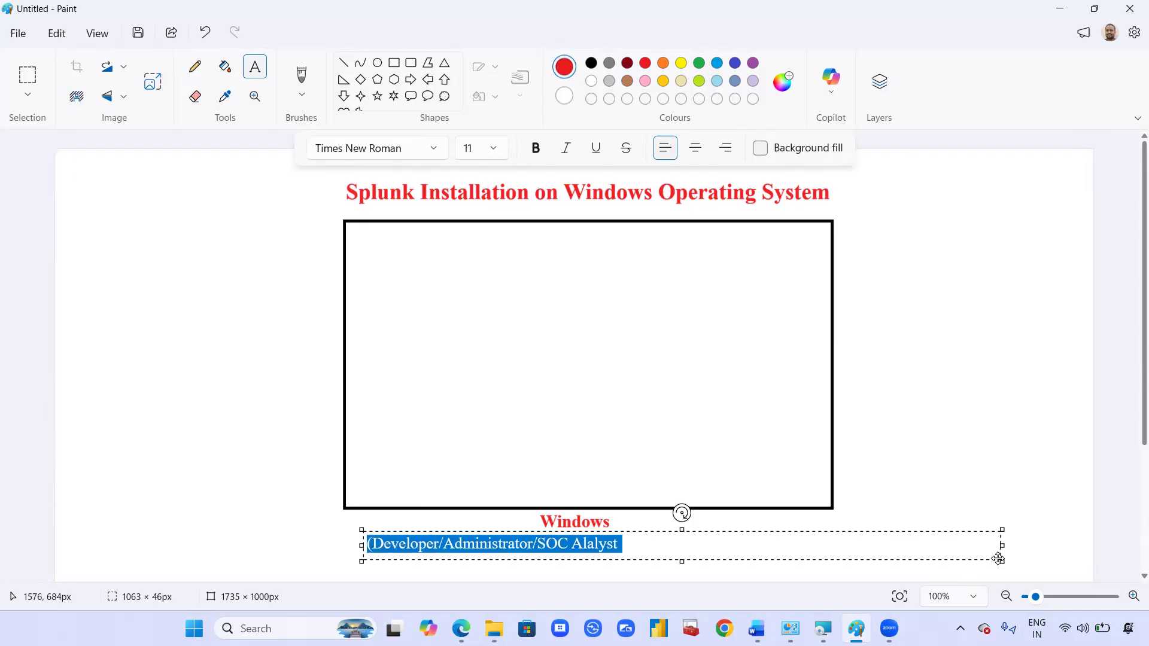
key("ctrl+b")
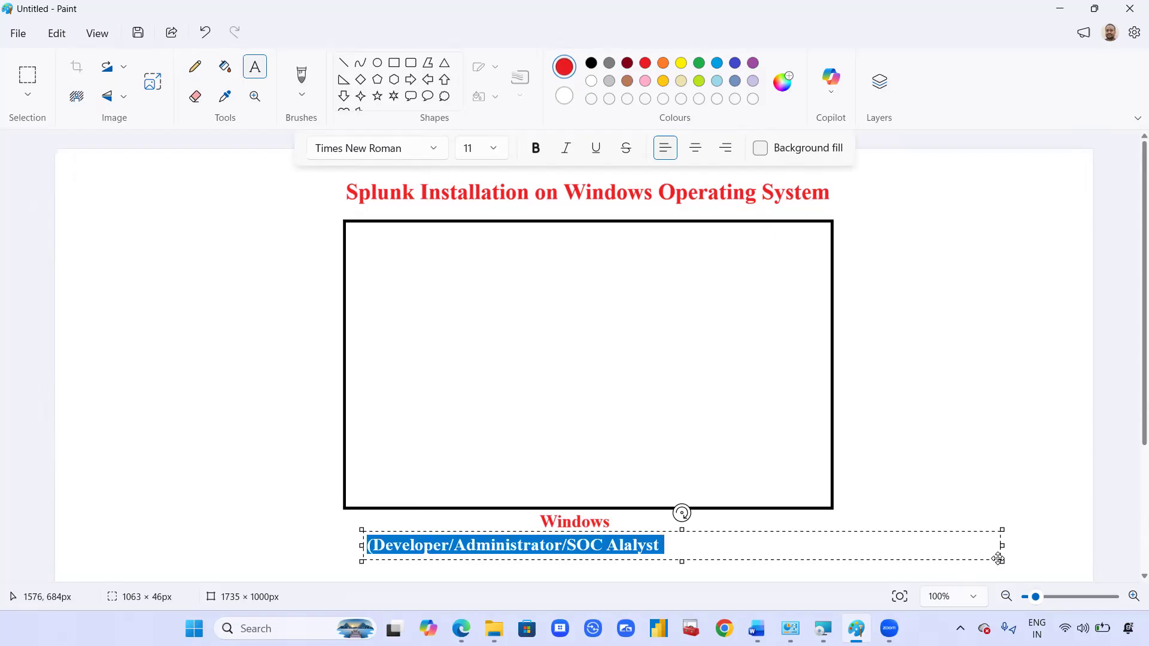
key("End")
type(")")
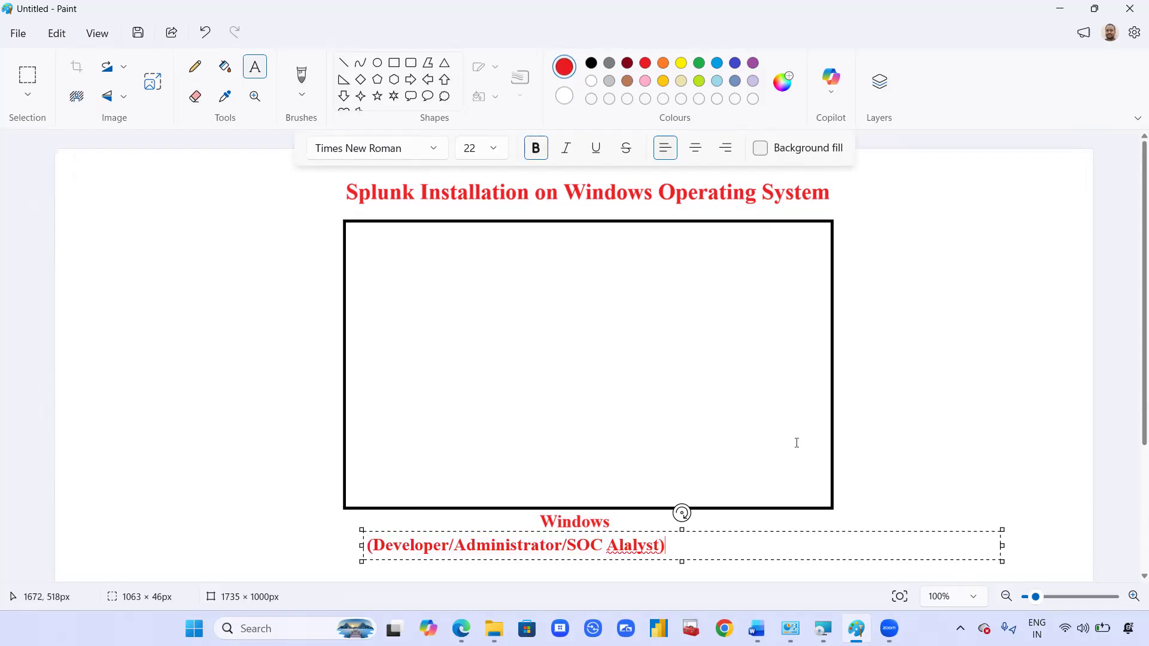
left_click(623, 544)
key("BackSpace")
type("n")
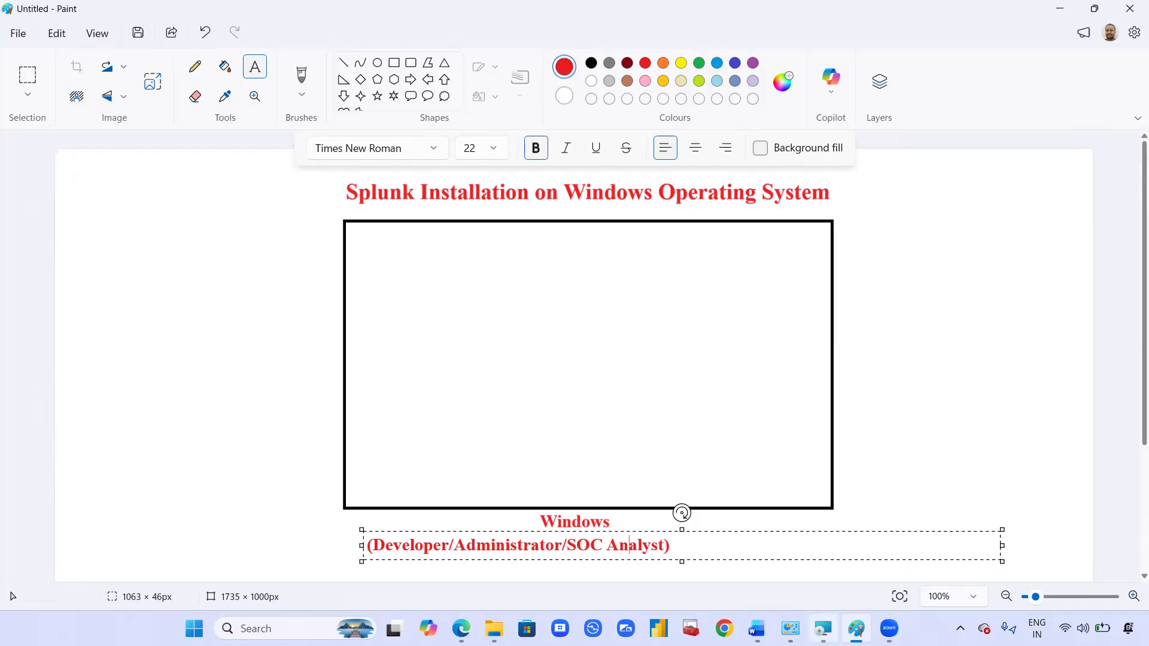
left_click_drag(362, 545, 419, 532)
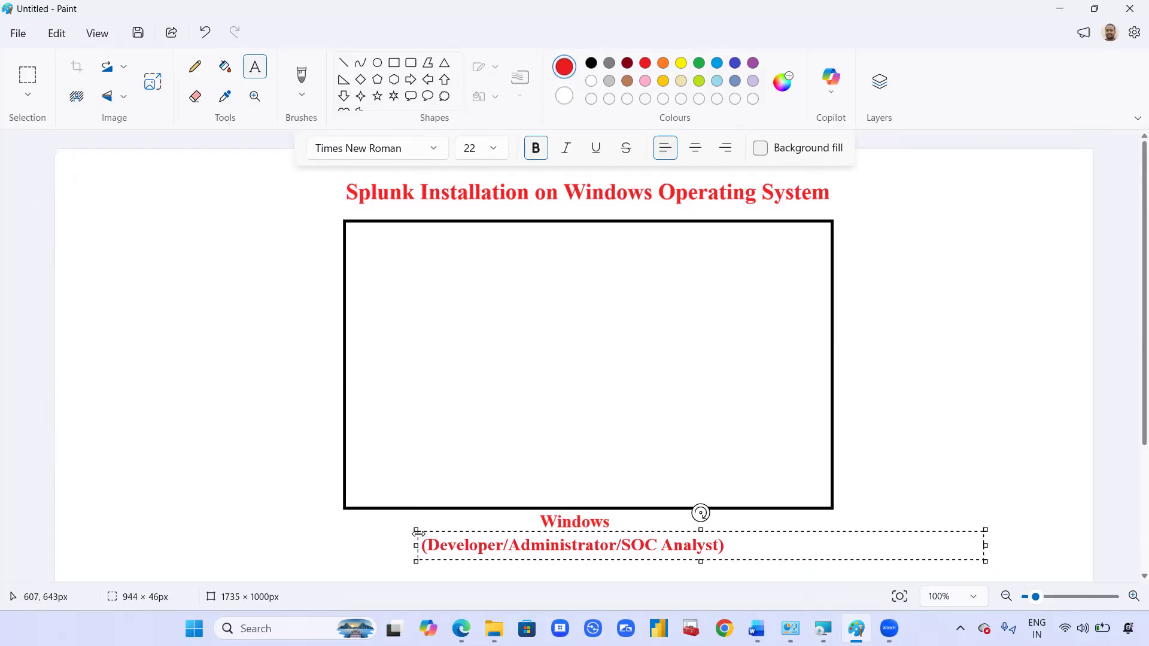
left_click(290, 379)
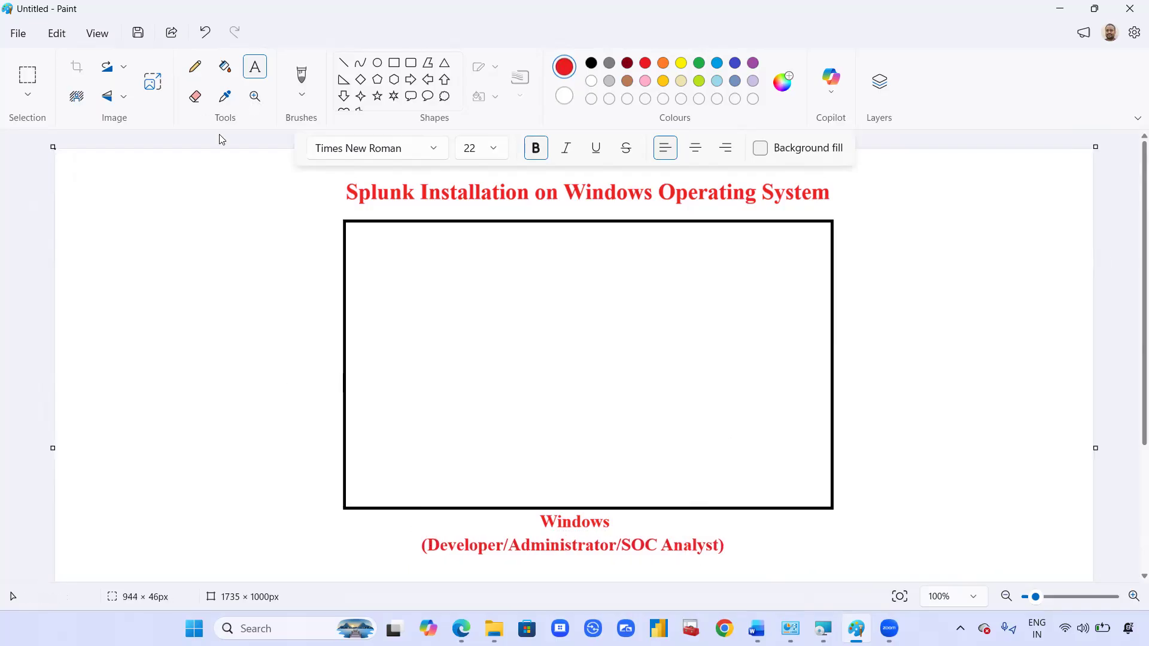
left_click(302, 74)
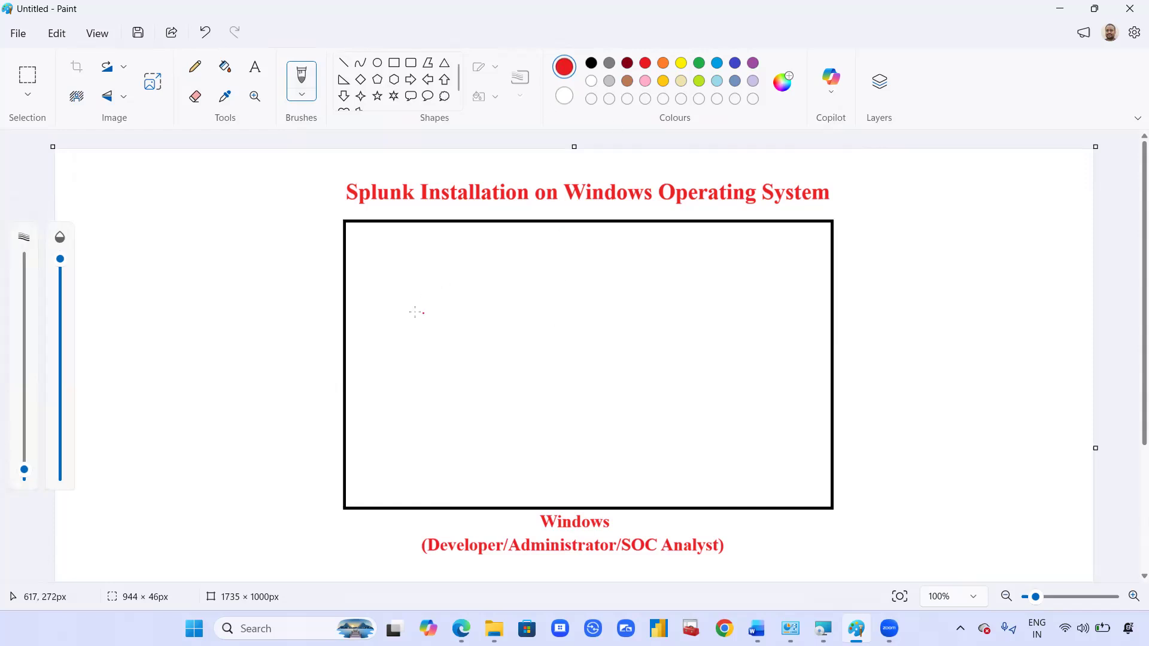
Step: Draw a red arrow stroke inside the rectangle and place a text box beside it
mouse_move(411, 308)
left_mouse_down()
mouse_move(479, 327)
mouse_move(424, 385)
left_mouse_up()
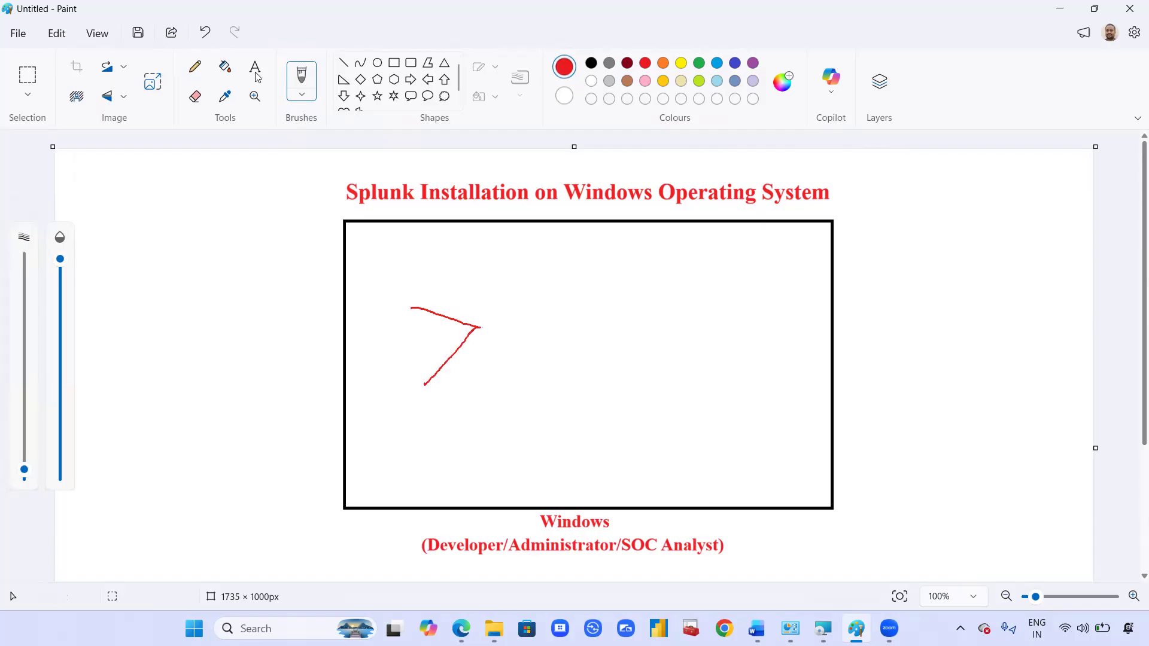
left_click_drag(489, 298, 505, 309)
left_click_drag(668, 355, 799, 405)
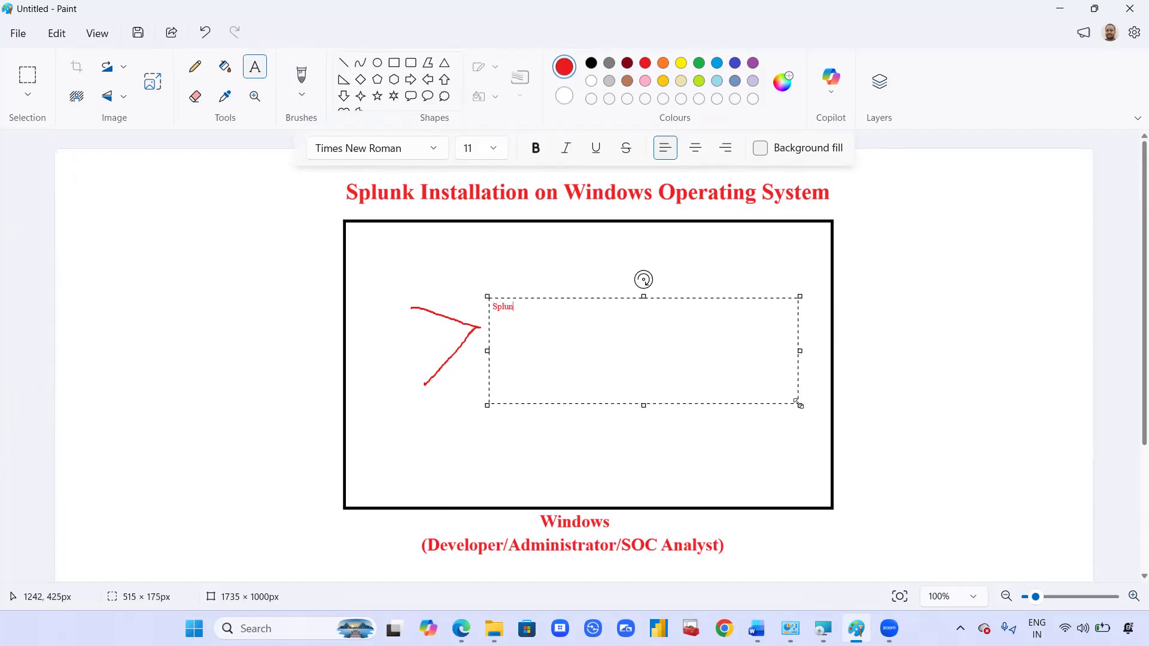
Step: Make the 'Splunk' label large and bold, commit it, and bring Word forward
key("ctrl+a")
key("ctrl+shift+period")
key("ctrl+shift+period")
key("ctrl+shift+period")
key("ctrl+shift+period")
key("ctrl+shift+period")
key("ctrl+shift+period")
key("ctrl+shift+period")
key("ctrl+shift+period")
key("ctrl+shift+period")
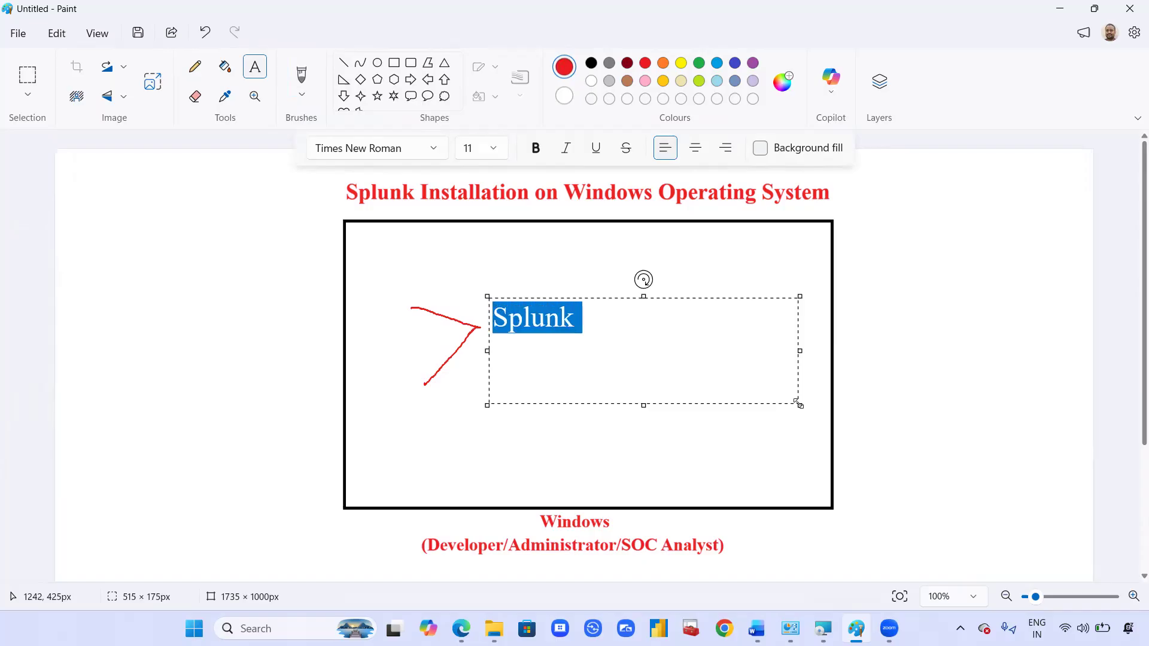
key("ctrl+shift+period")
key("ctrl+b")
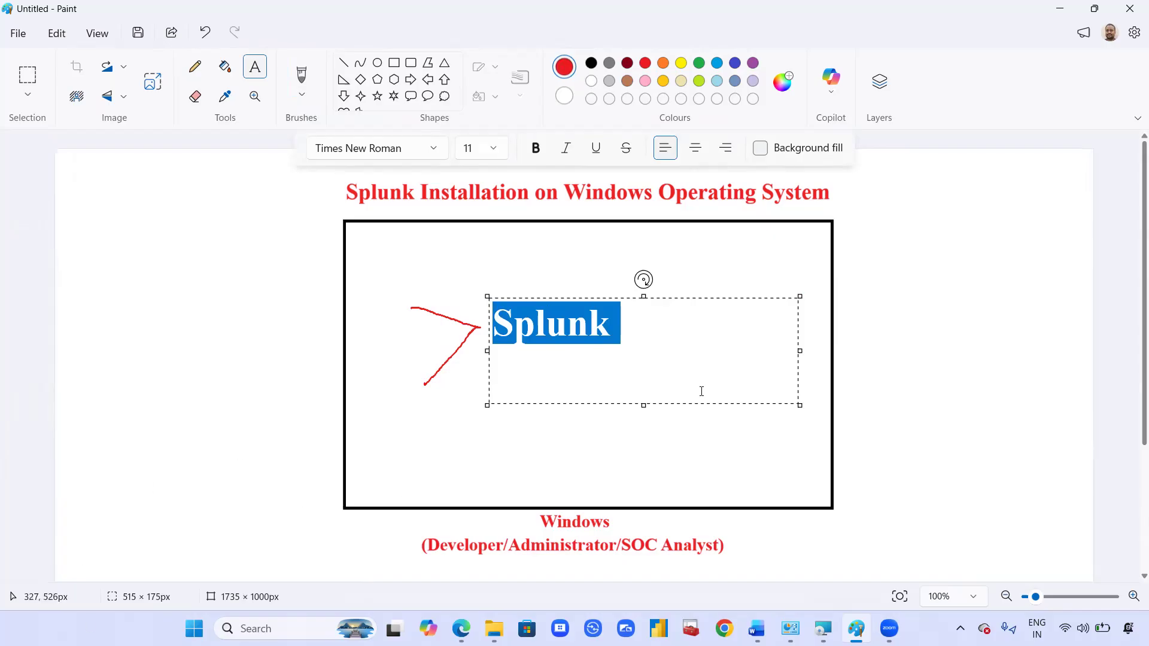
left_click_drag(643, 296, 643, 303)
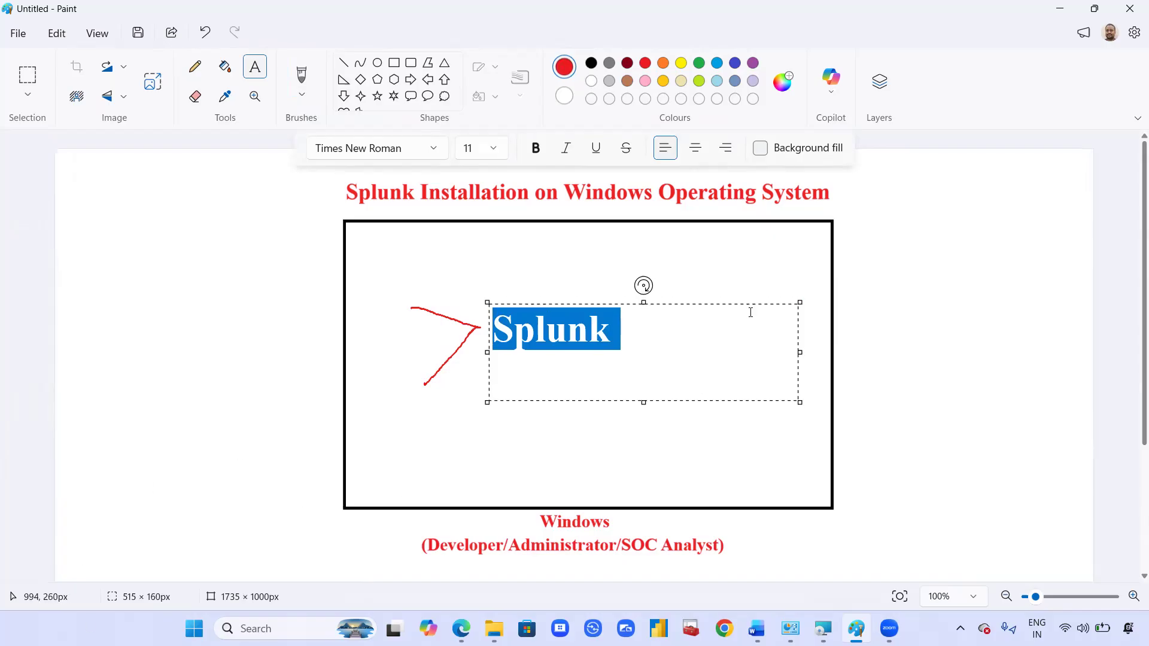
left_click(1038, 261)
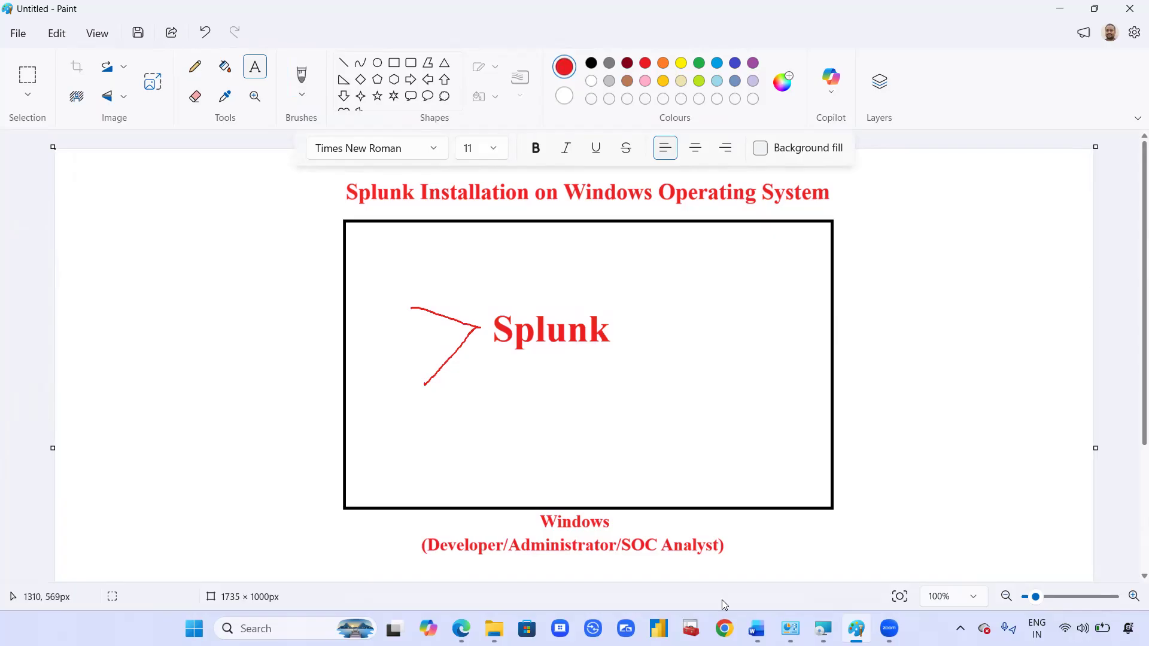
left_click(757, 628)
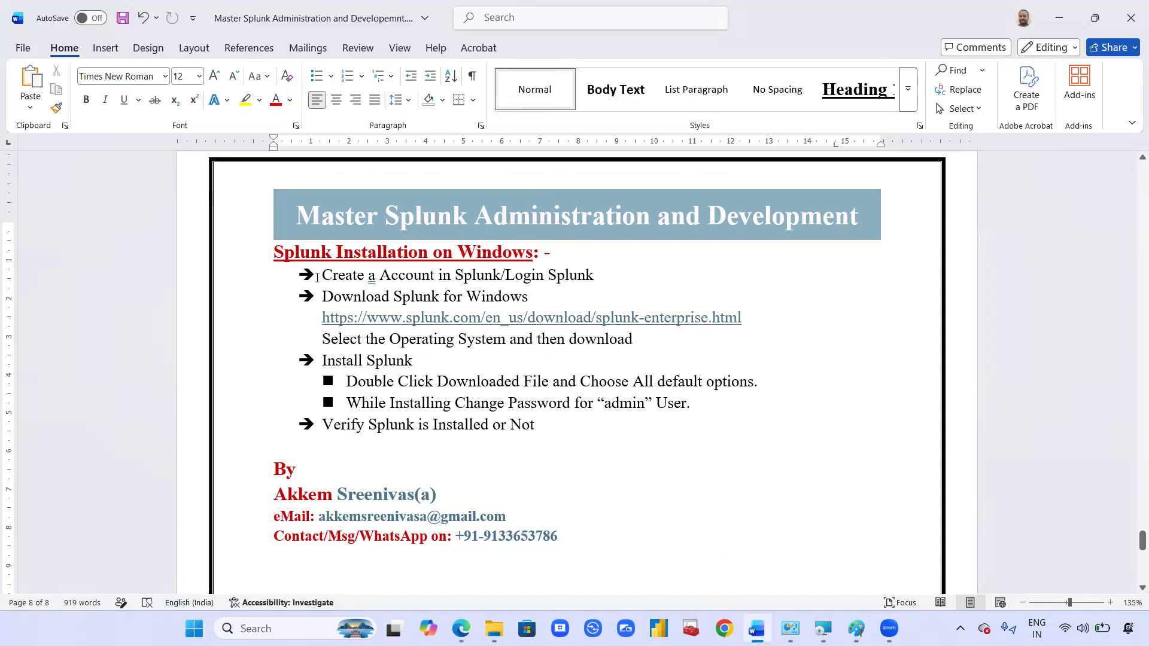
Step: Select the create-account step line in Word, then minimise Paint to reveal the installer
left_click_drag(355, 274, 598, 275)
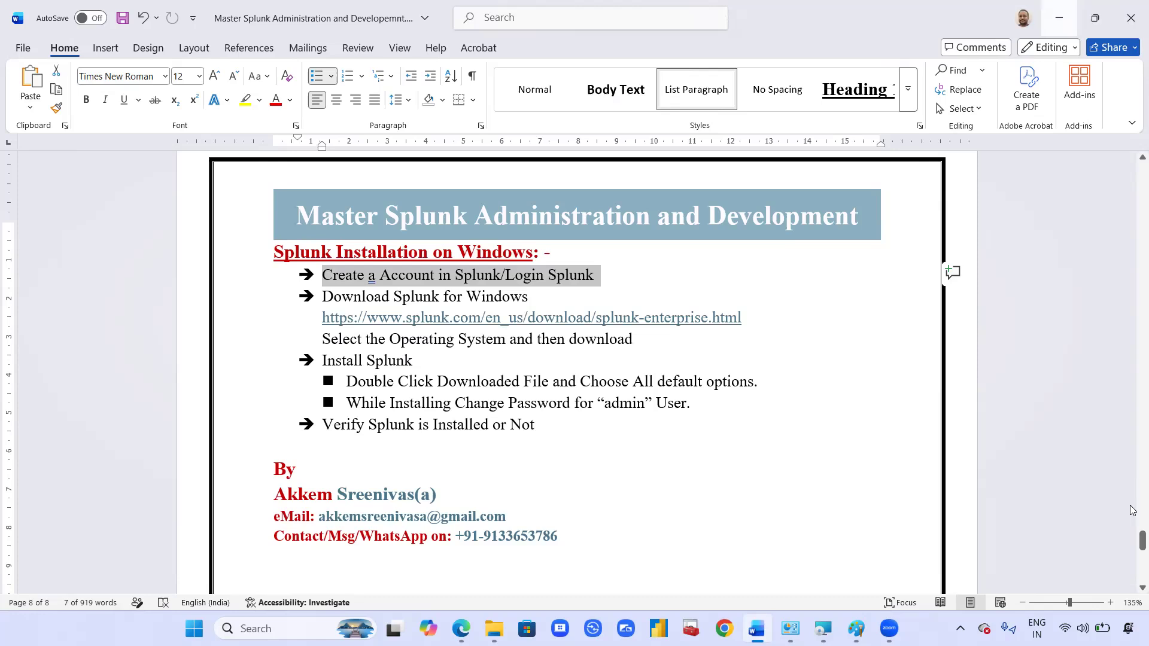
left_click(1059, 18)
left_click(1059, 9)
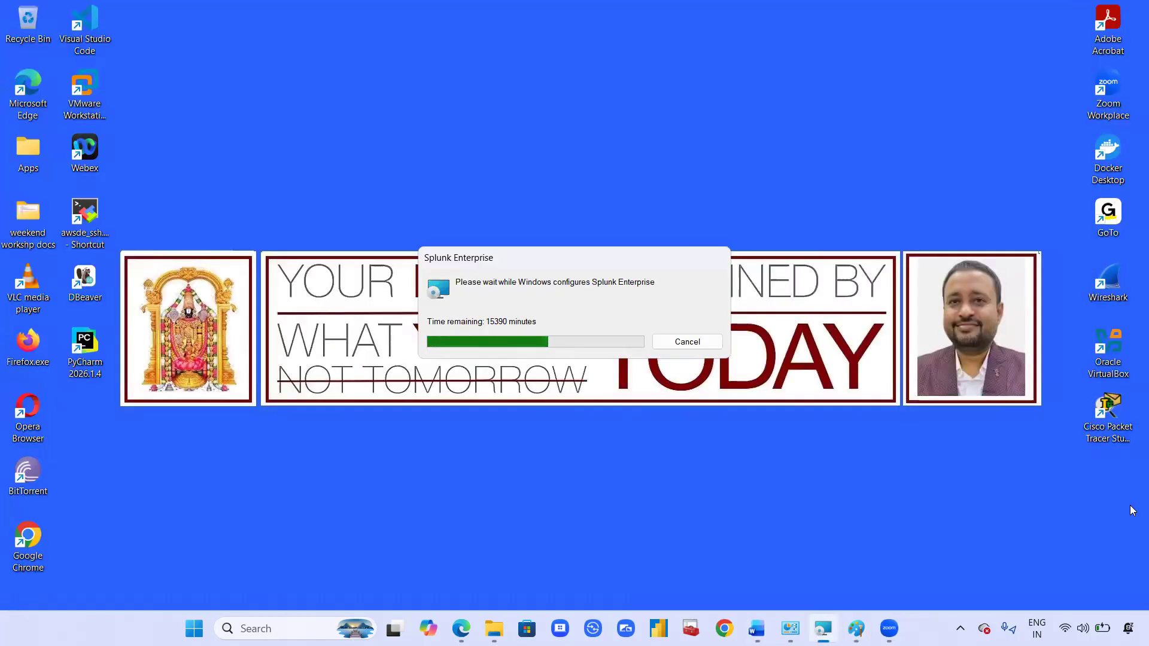
Step: Maximise Chrome and search Google for 'splunk download for windows'
left_click(724, 628)
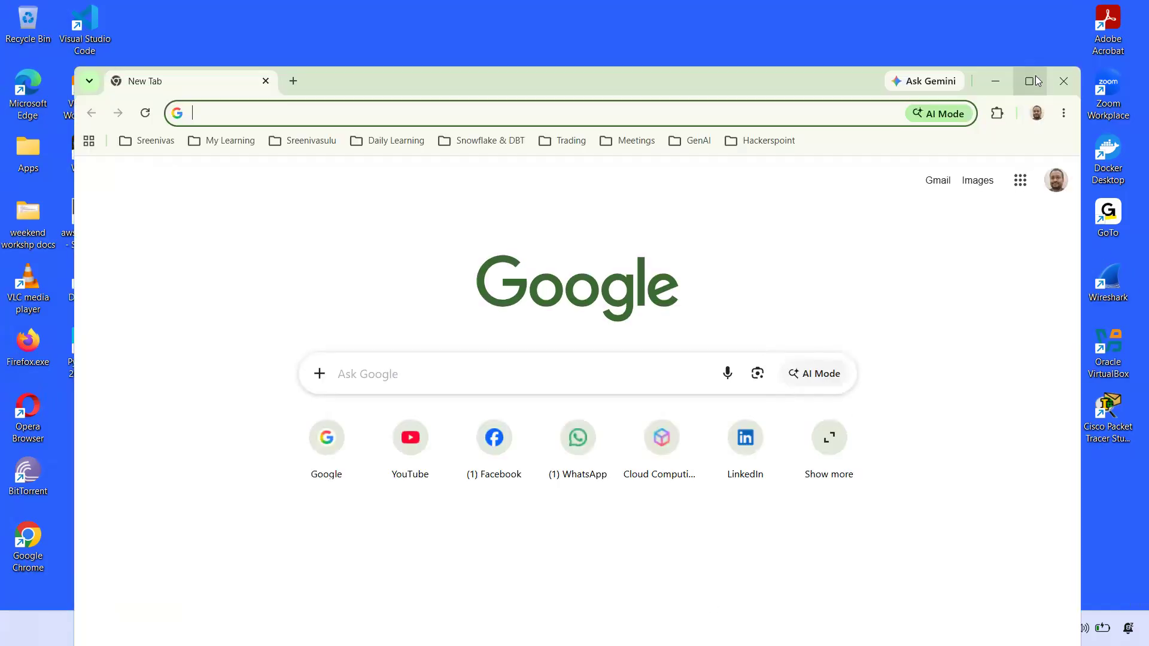
left_click(1029, 82)
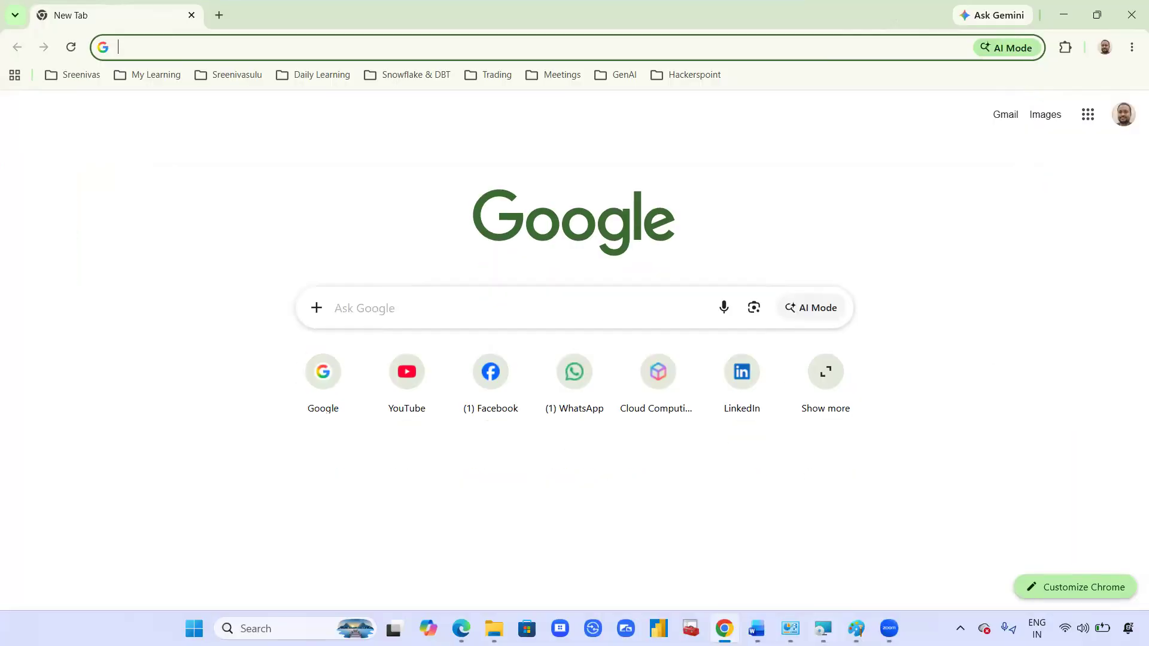
left_click(724, 628)
left_click(724, 628)
type("go")
key("Return")
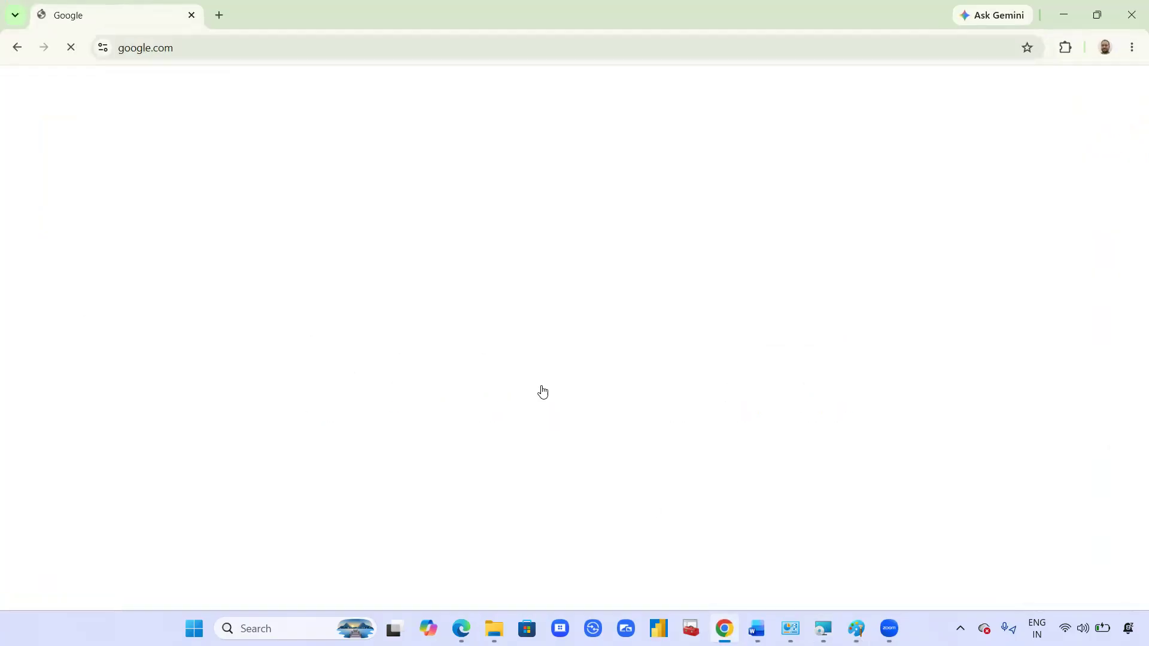
type("splunk down")
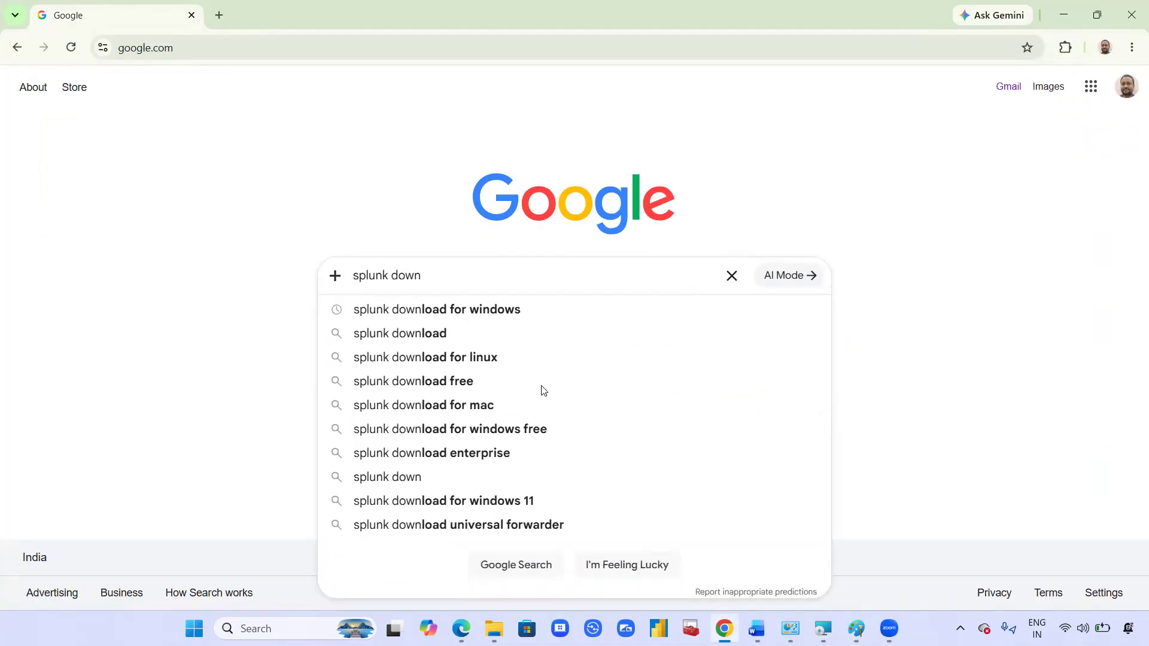
key("Down")
key("Return")
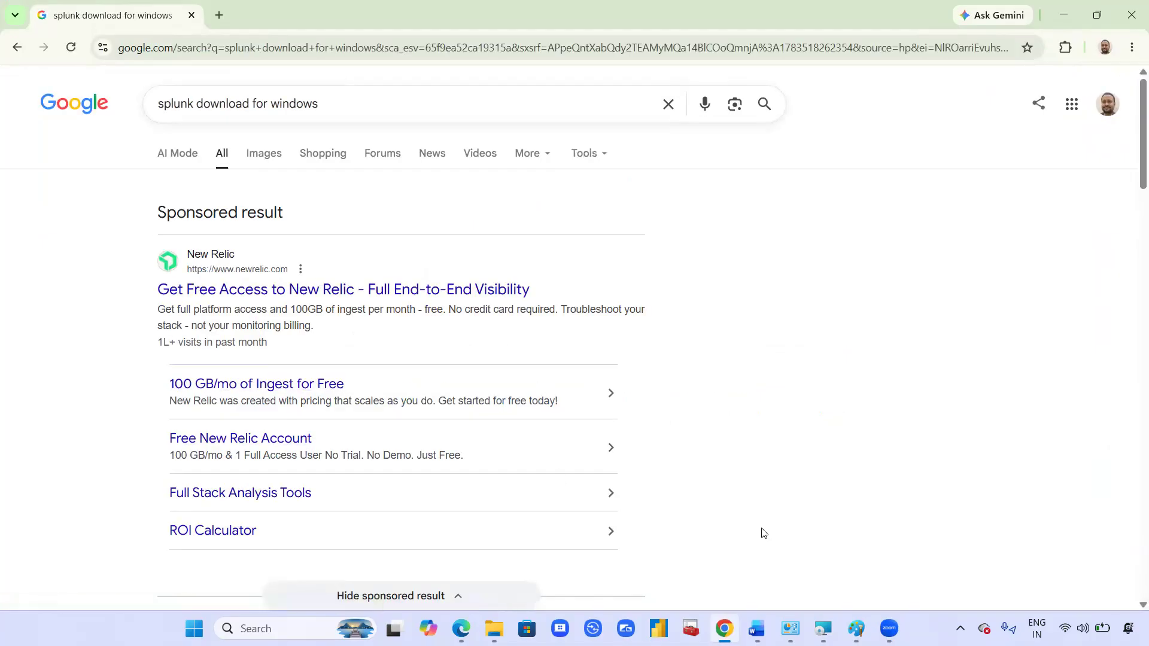
Step: Open Splunk Free Trials & Downloads, go to the sign-up page, and copy its URL
scroll(927, 347, "down", 2)
scroll(926, 347, "down", 2)
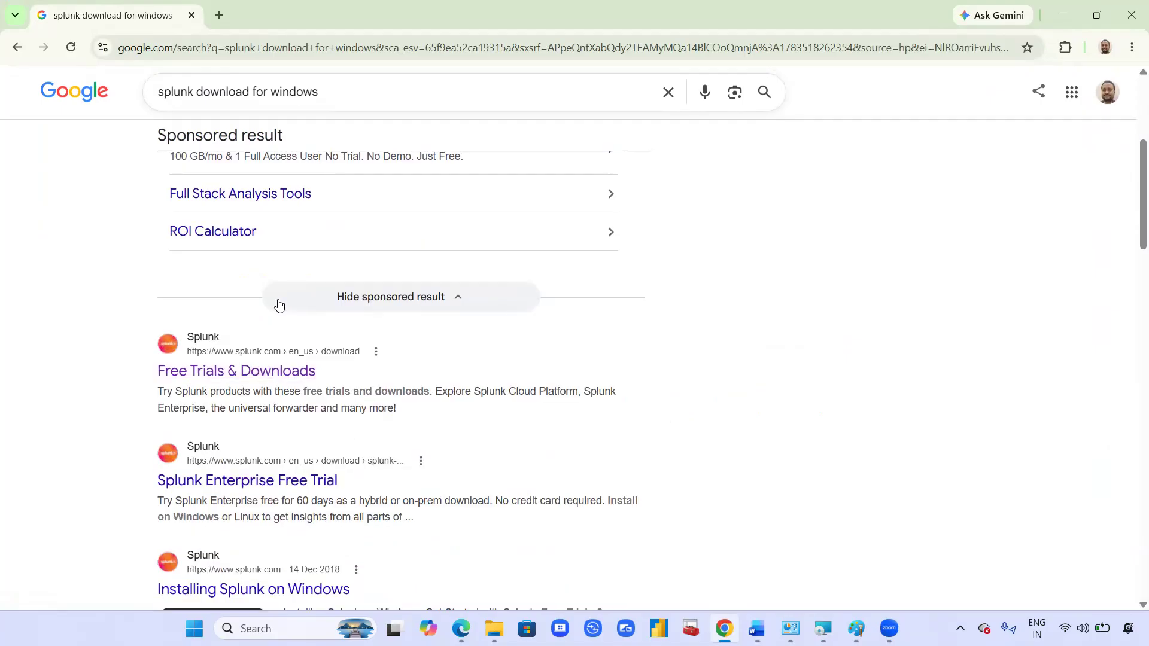
left_click(266, 373)
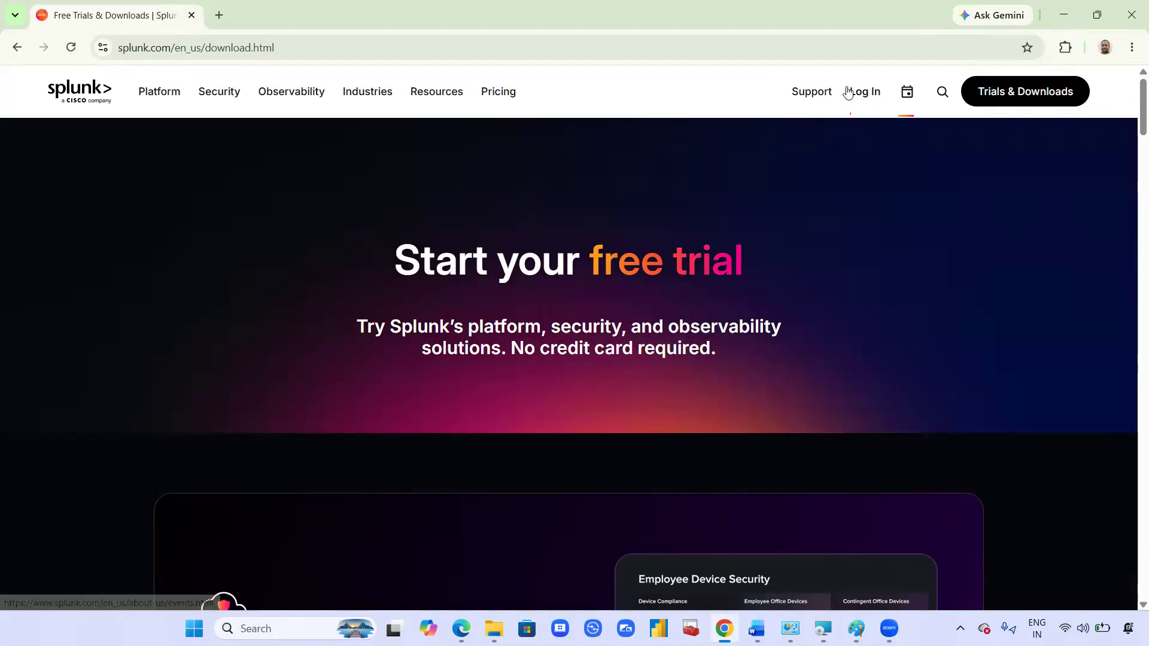
mouse_move(859, 94)
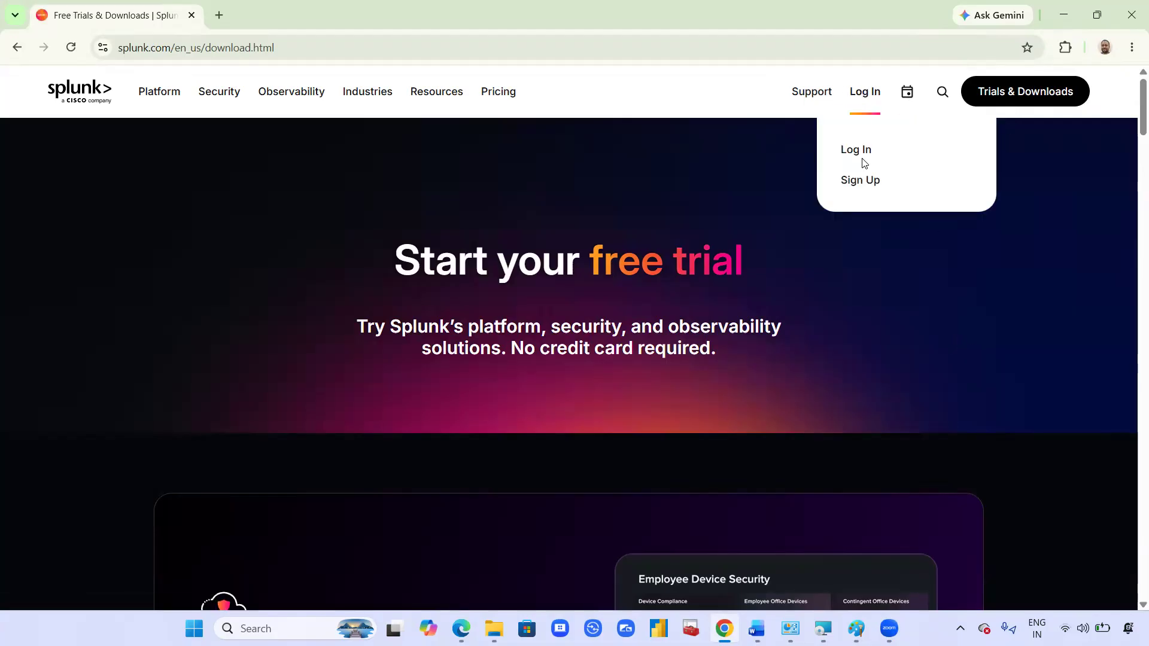
left_click(855, 182)
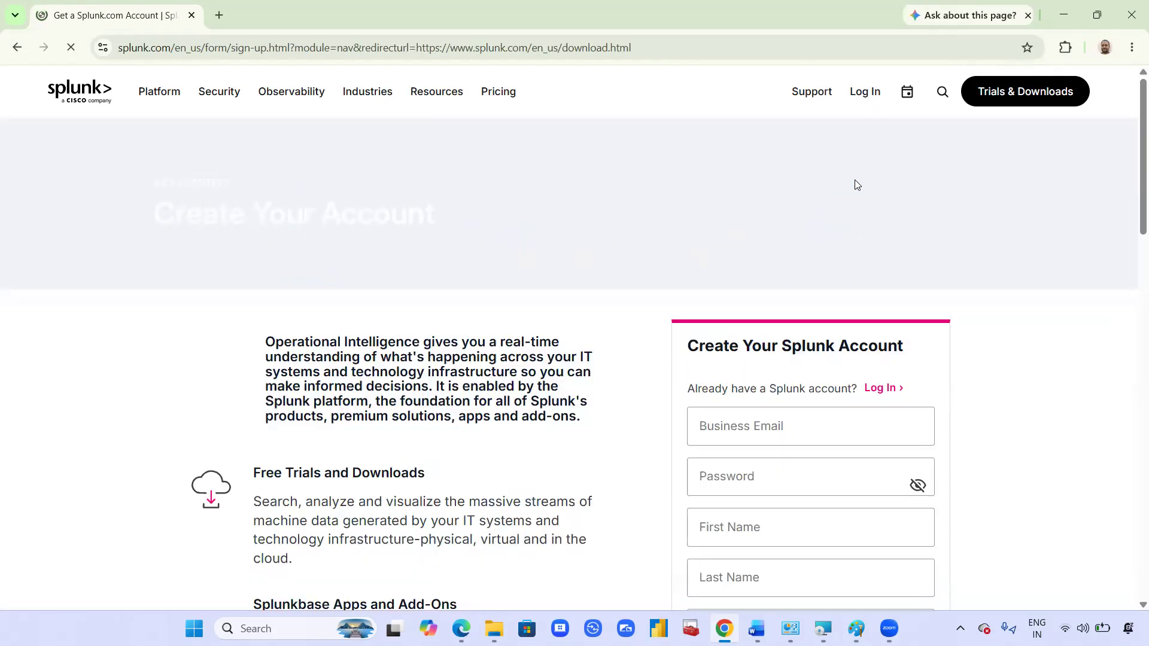
left_click(473, 35)
key("ctrl+c")
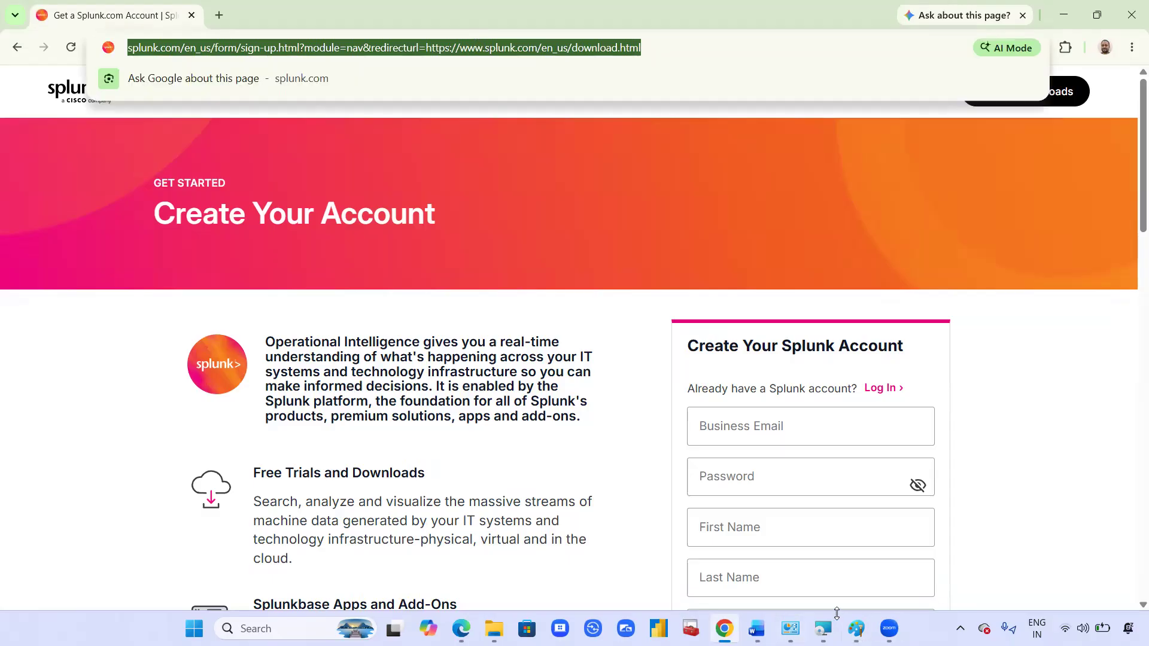
left_click(756, 628)
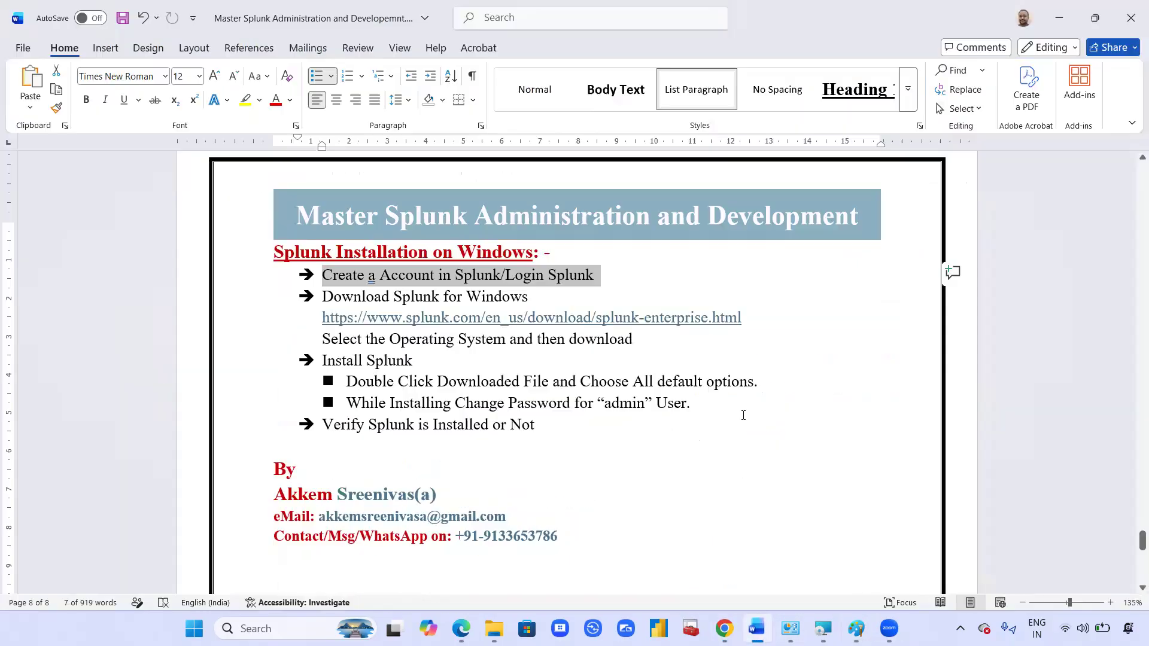
Step: Paste the Splunk sign-up URL as a link on a new line under the create-account step
left_click(656, 278)
key("Return")
key("BackSpace")
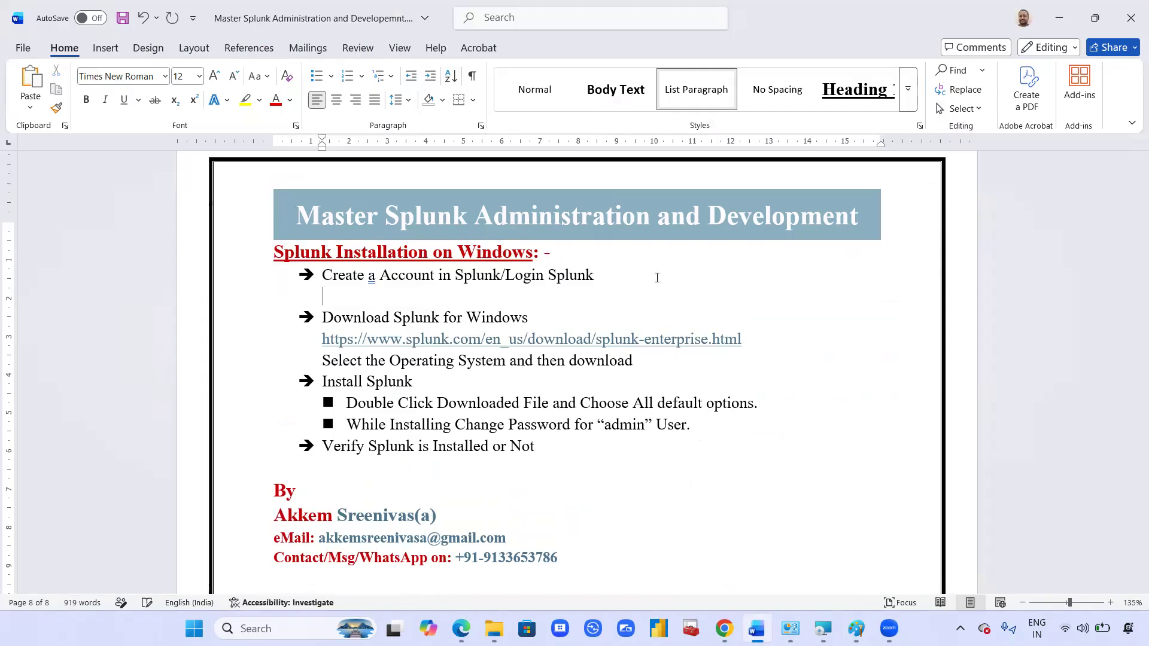
key("ctrl+v")
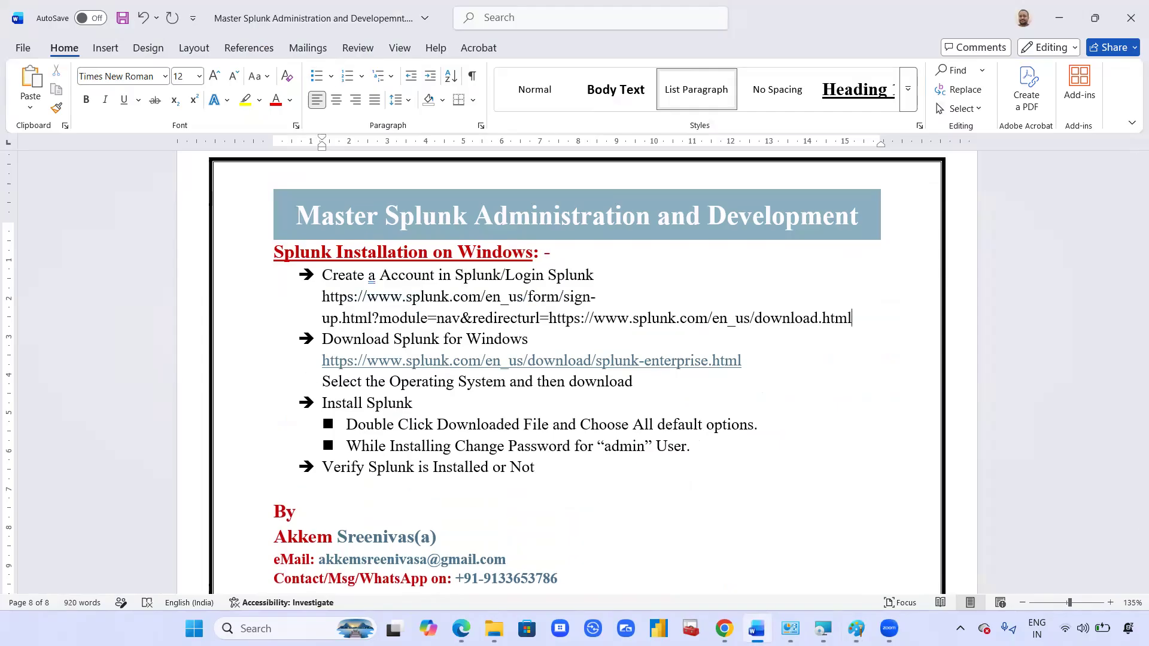
key("Return")
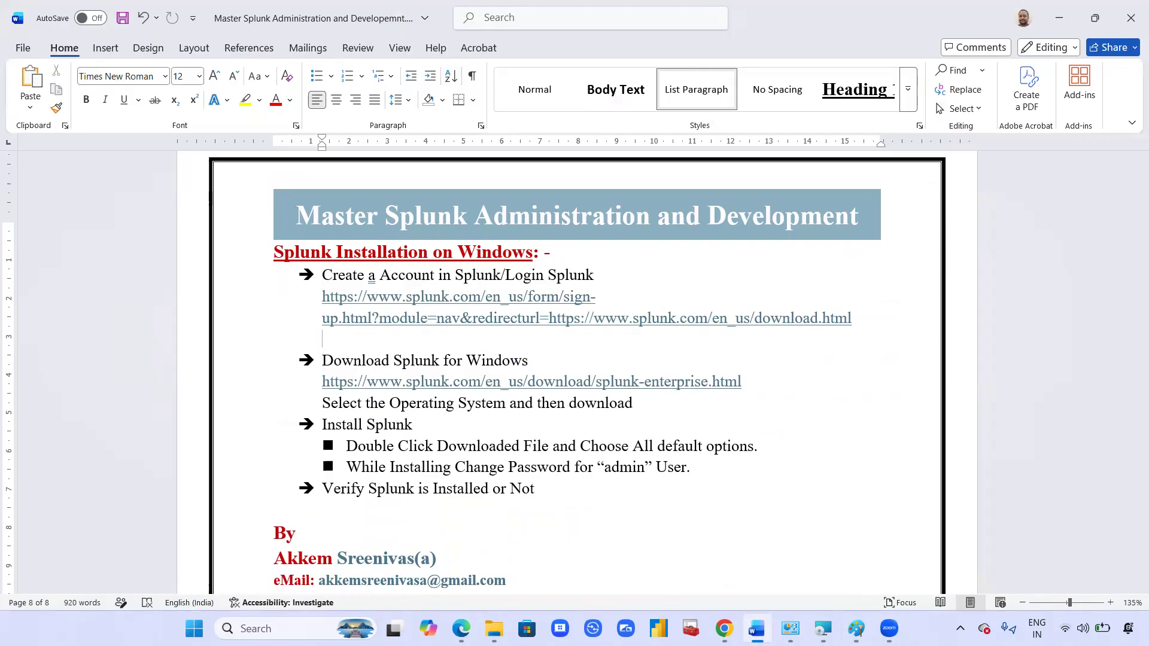
key("BackSpace")
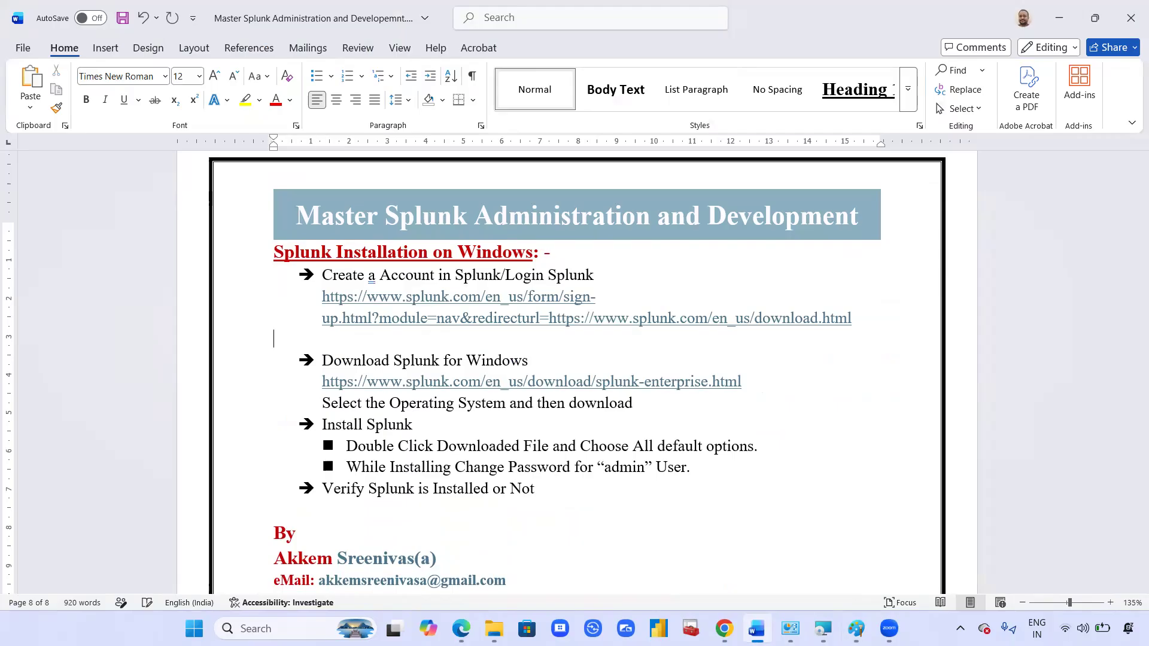
Step: Add the step '-> Login into Splunk Account' and return to Chrome
type("-> Lo")
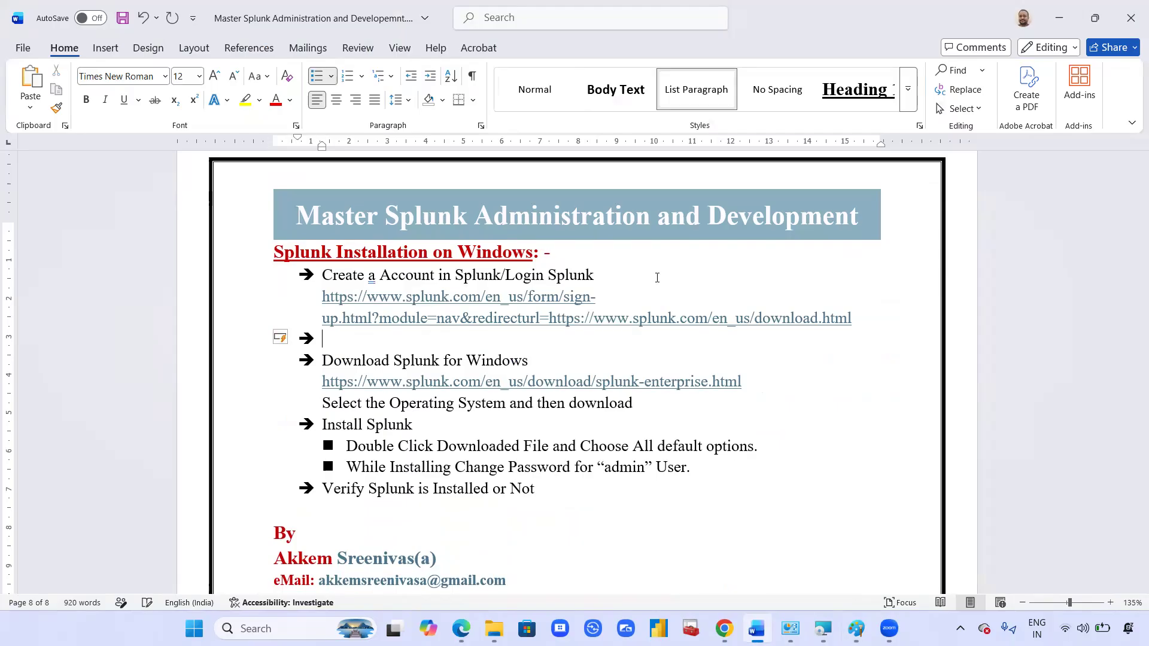
type("gin into Splunk Account")
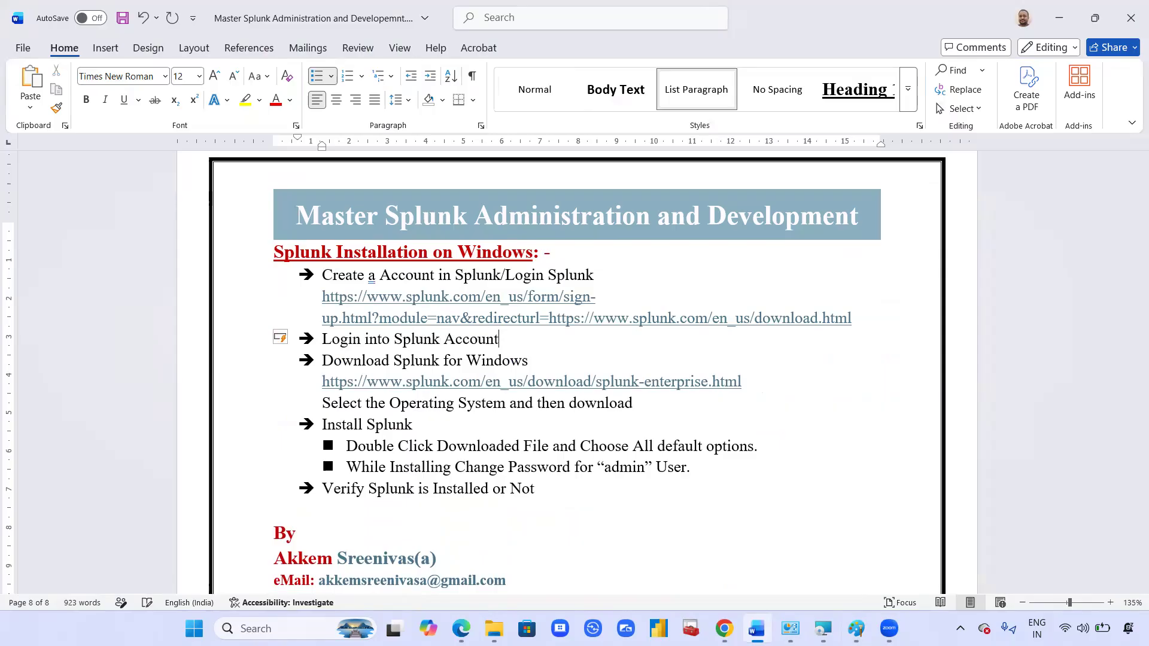
key("Return")
key("BackSpace")
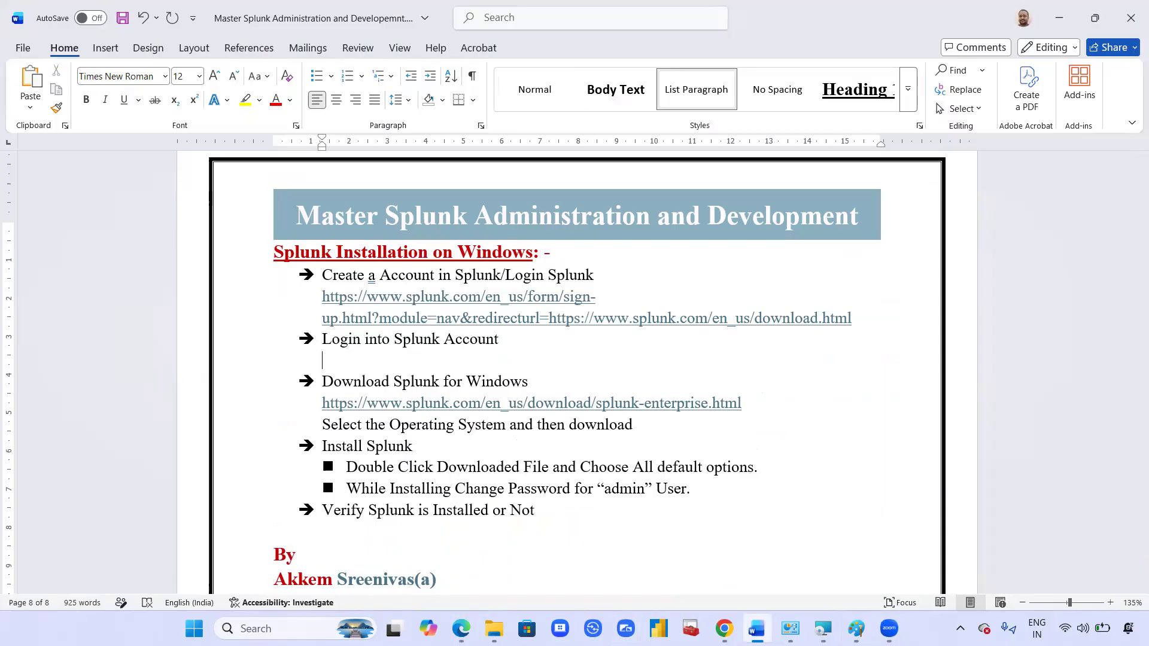
left_click(724, 628)
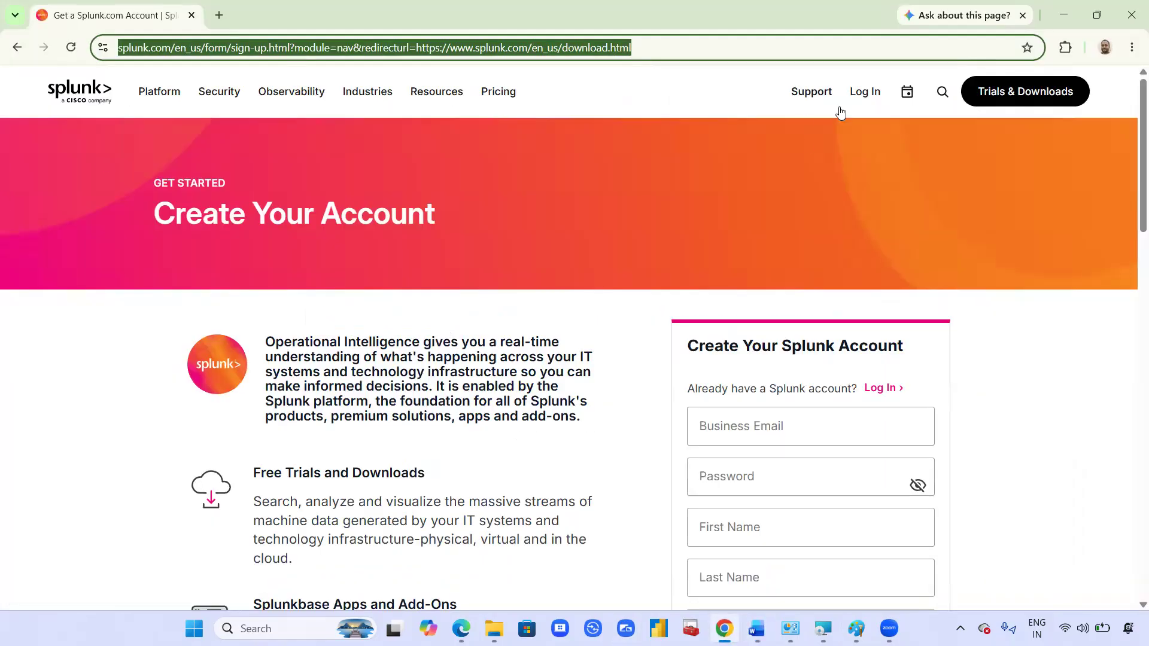
Step: Log in to the Splunk account with the saved email and password, closing the survey tab
left_click(874, 95)
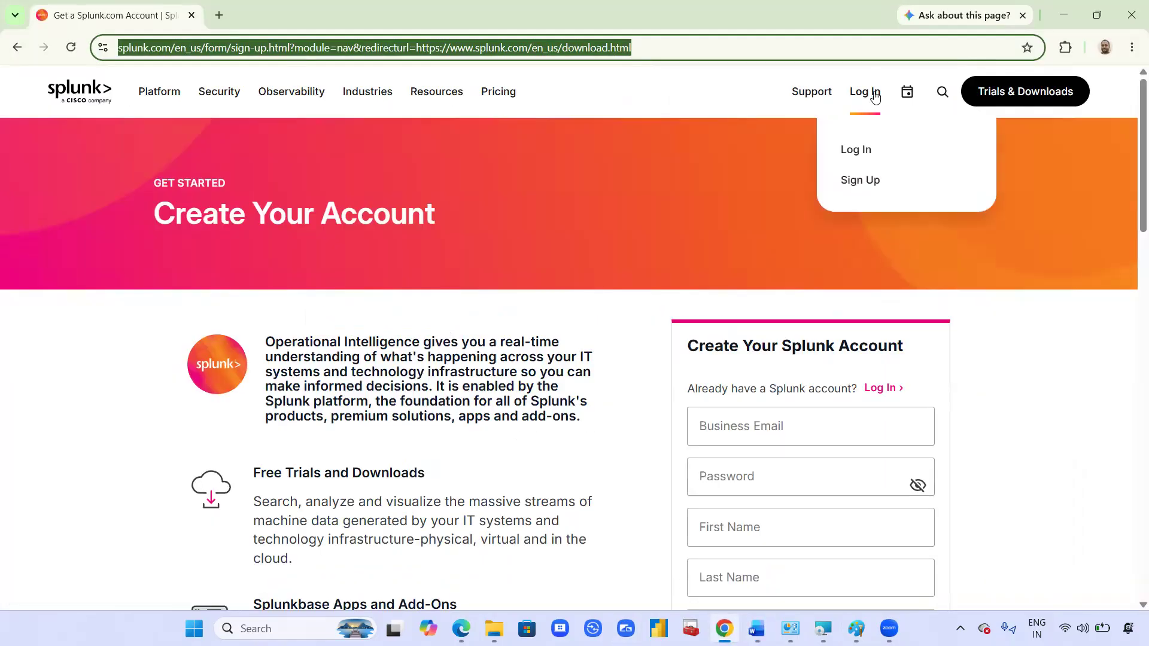
left_click(864, 154)
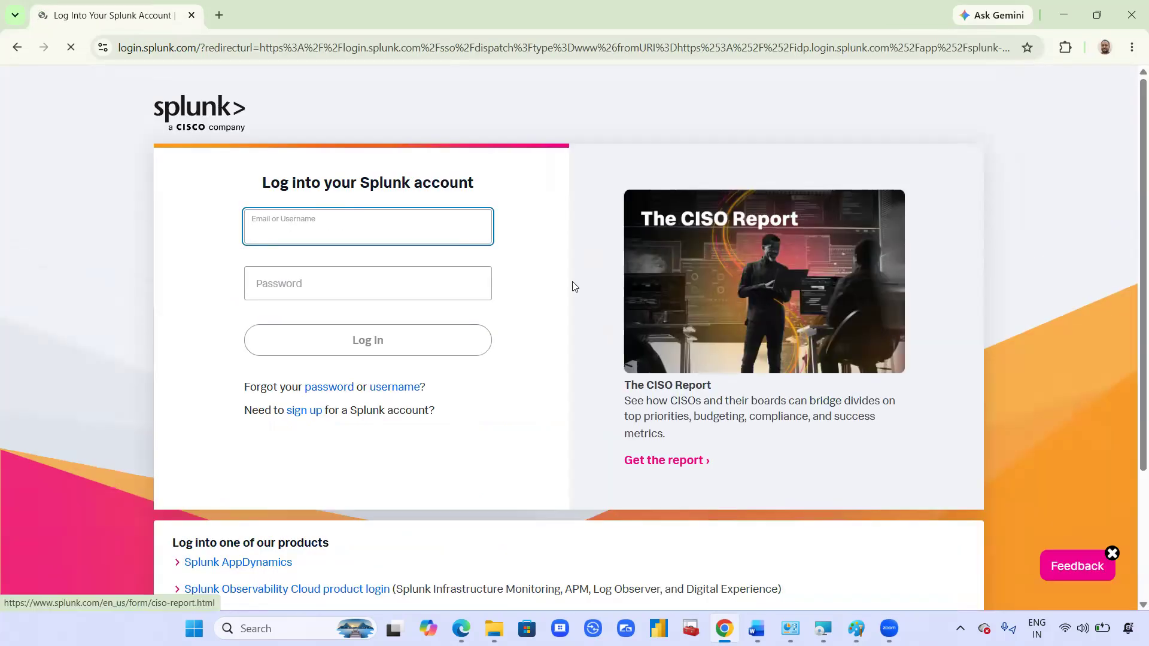
type("a")
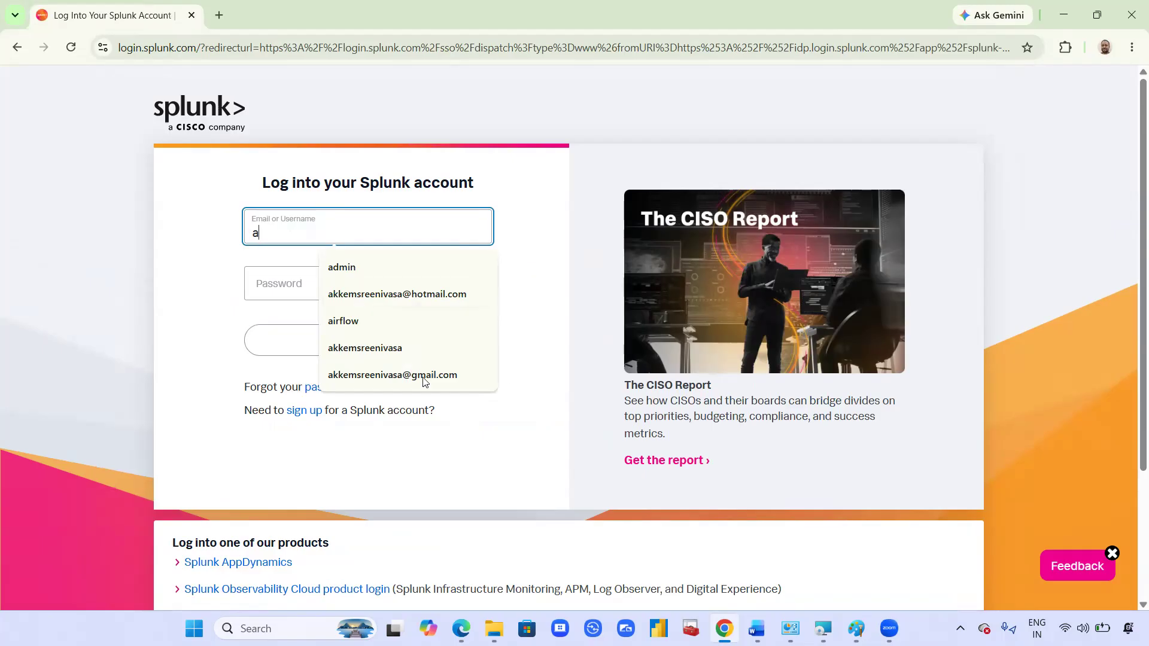
left_click(464, 375)
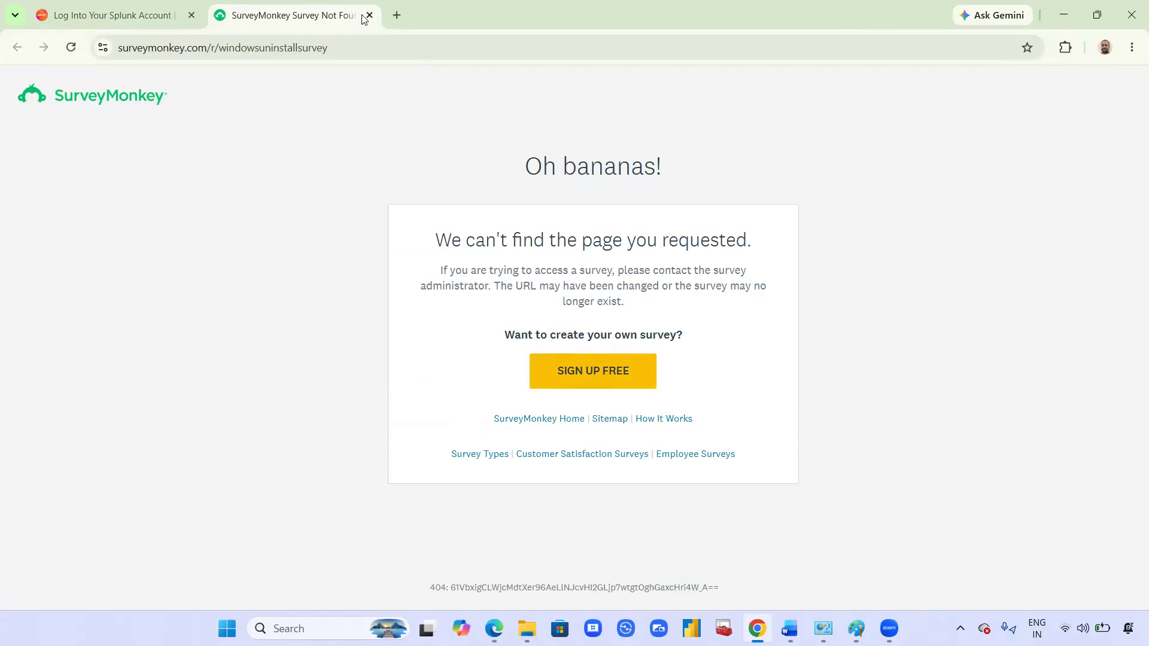
left_click(369, 15)
left_click(313, 276)
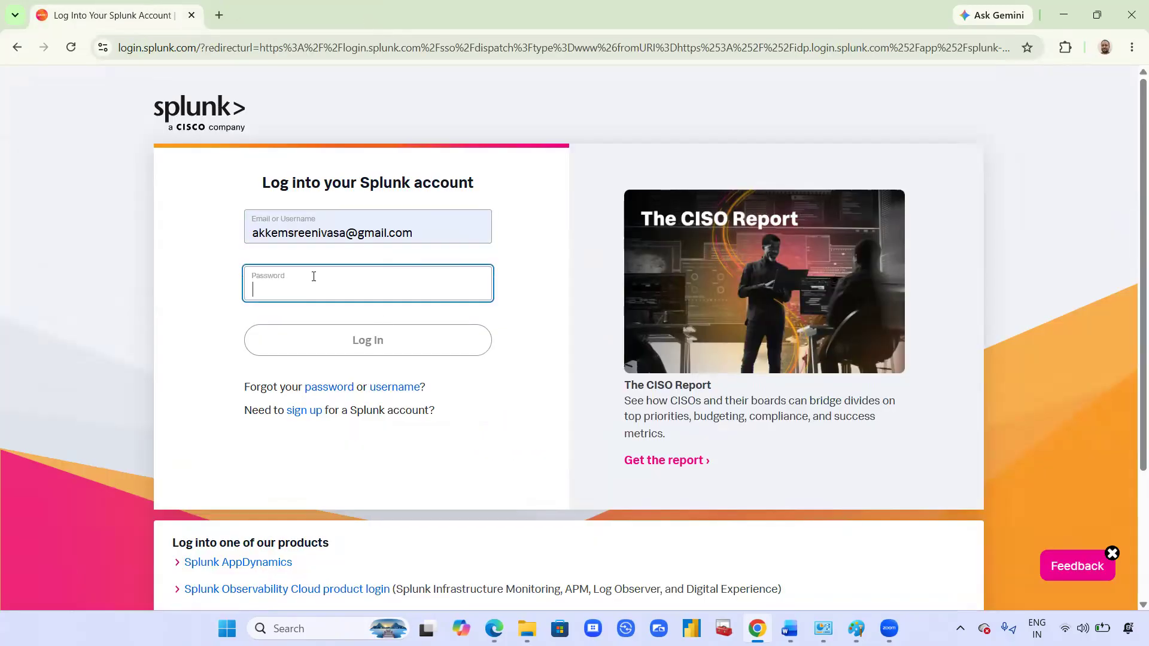
type("•••••")
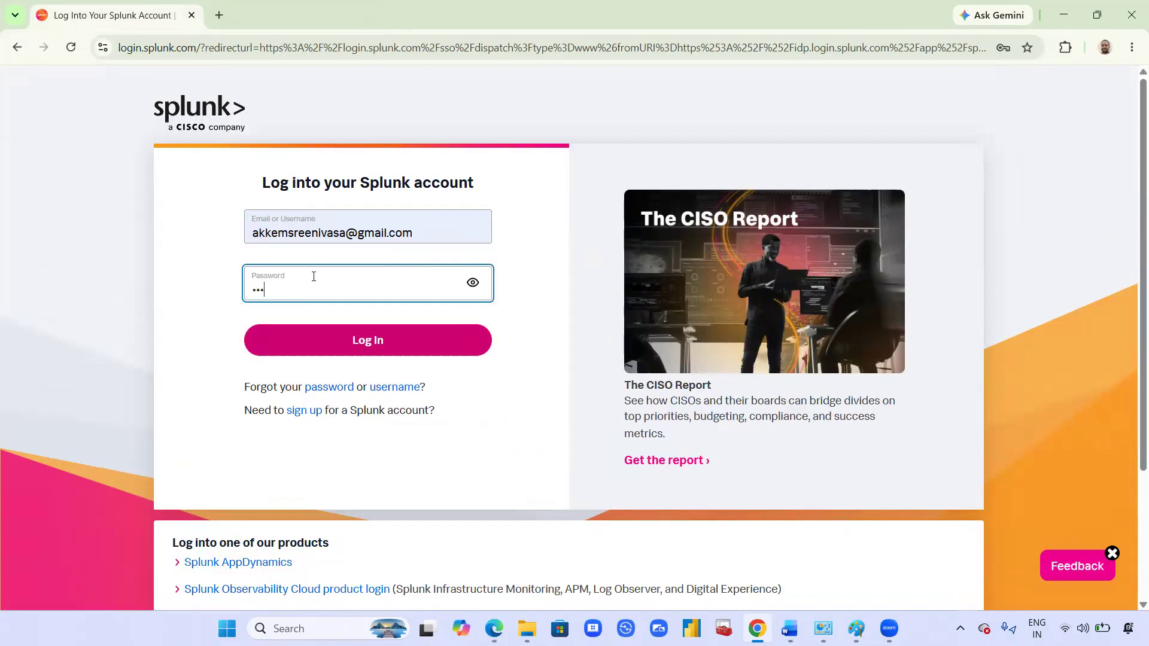
type("••••••••")
left_click(383, 346)
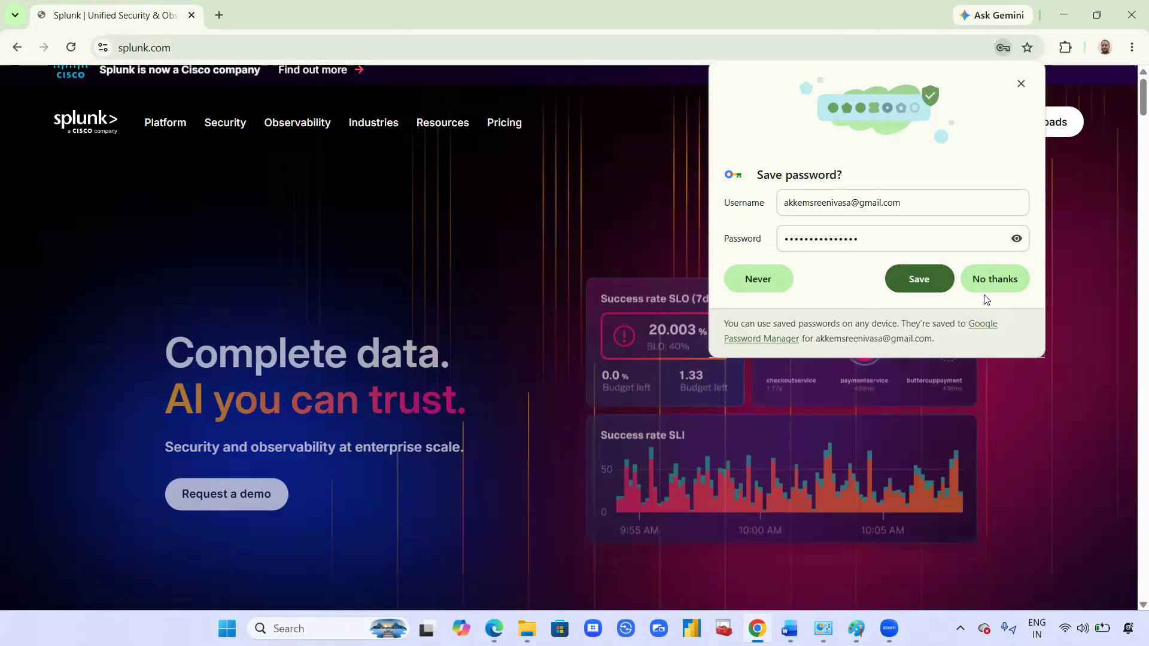
Step: Decline saving the password and open Splunk's Trials & Downloads page
left_click(987, 289)
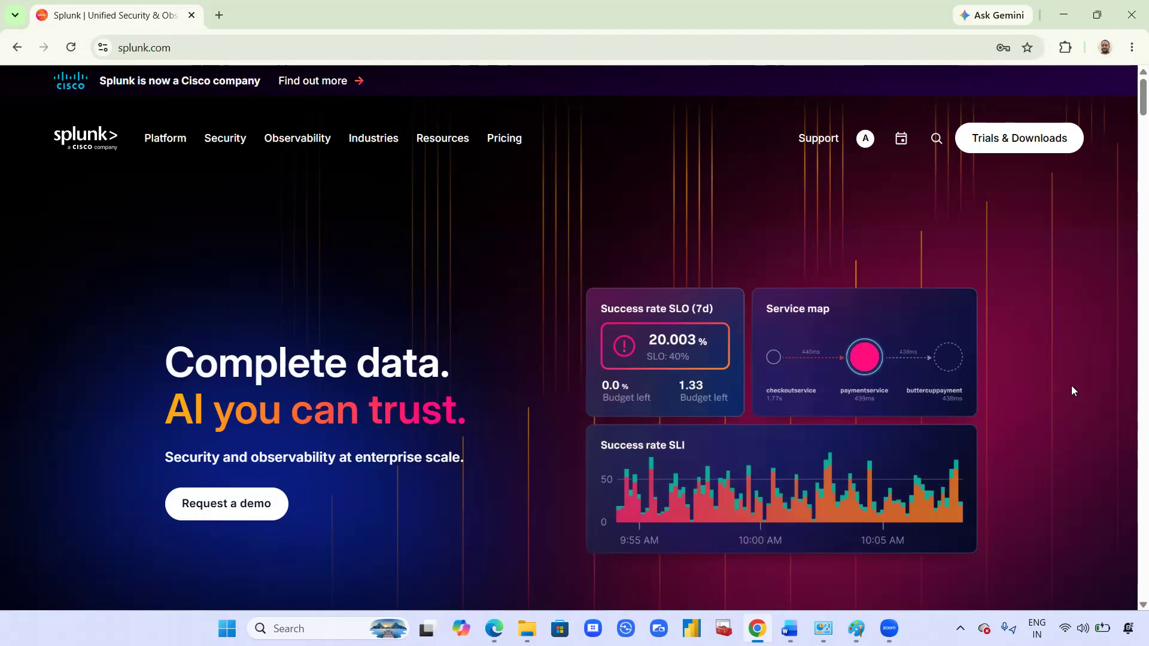
scroll(1072, 388, "down", 5)
scroll(1073, 392, "down", 5)
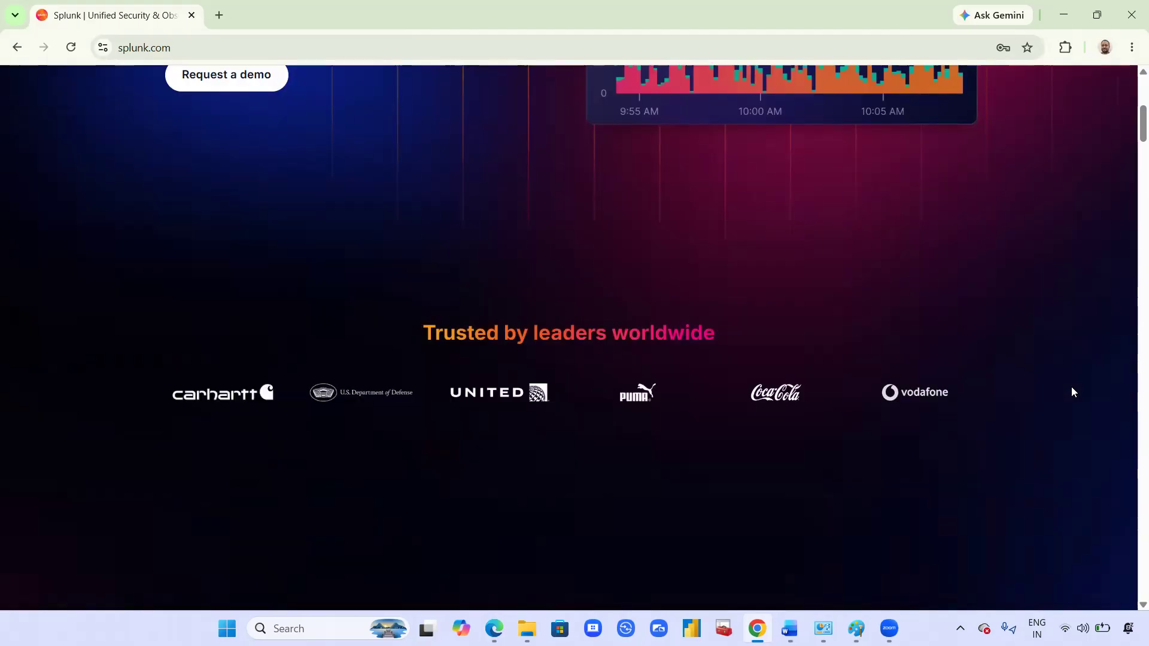
scroll(1073, 392, "up", 8)
scroll(1071, 391, "up", 3)
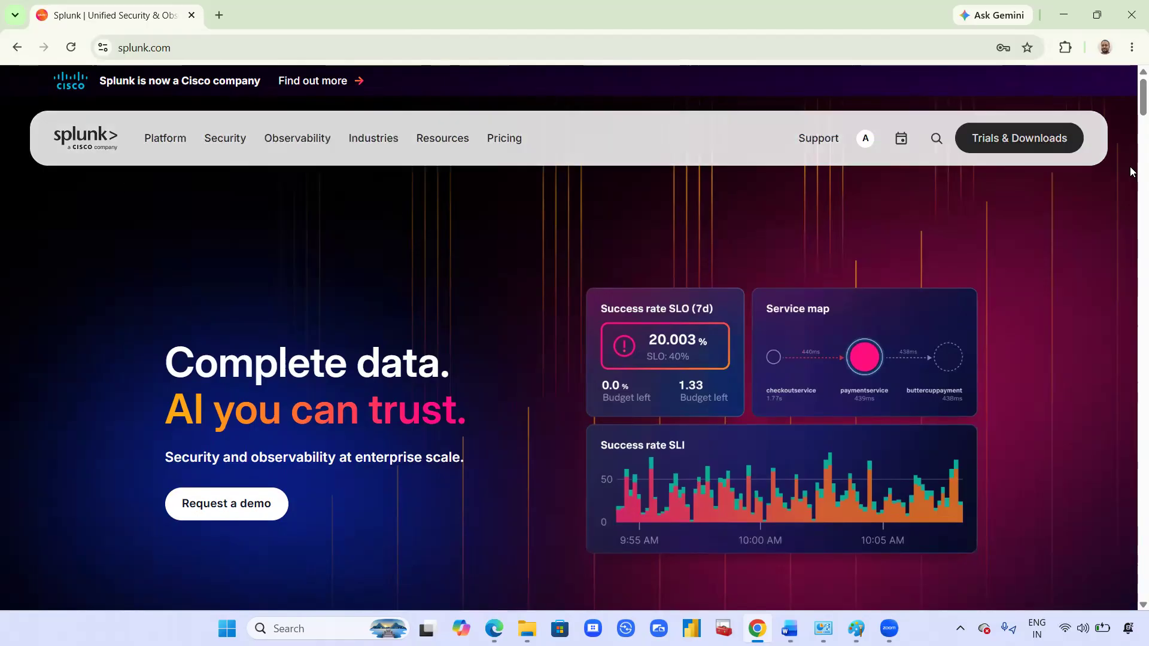
left_click(1033, 143)
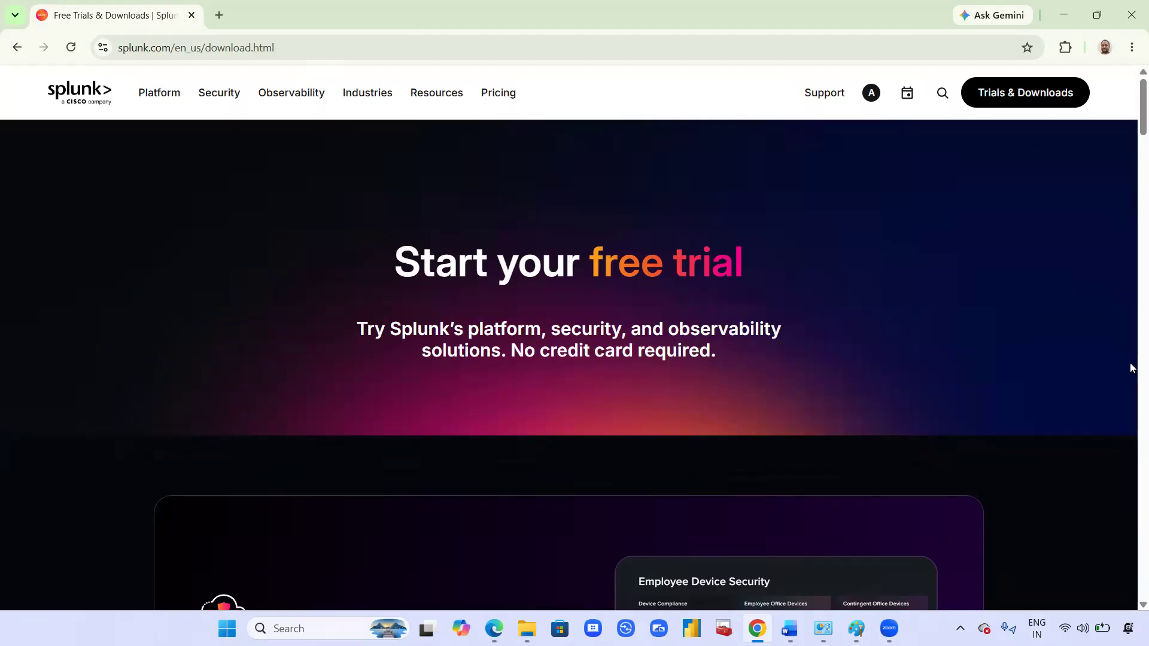
Step: Start the Splunk Enterprise free trial to reach its 10.4.1 Choose Your Download page
scroll(1130, 368, "down", 6)
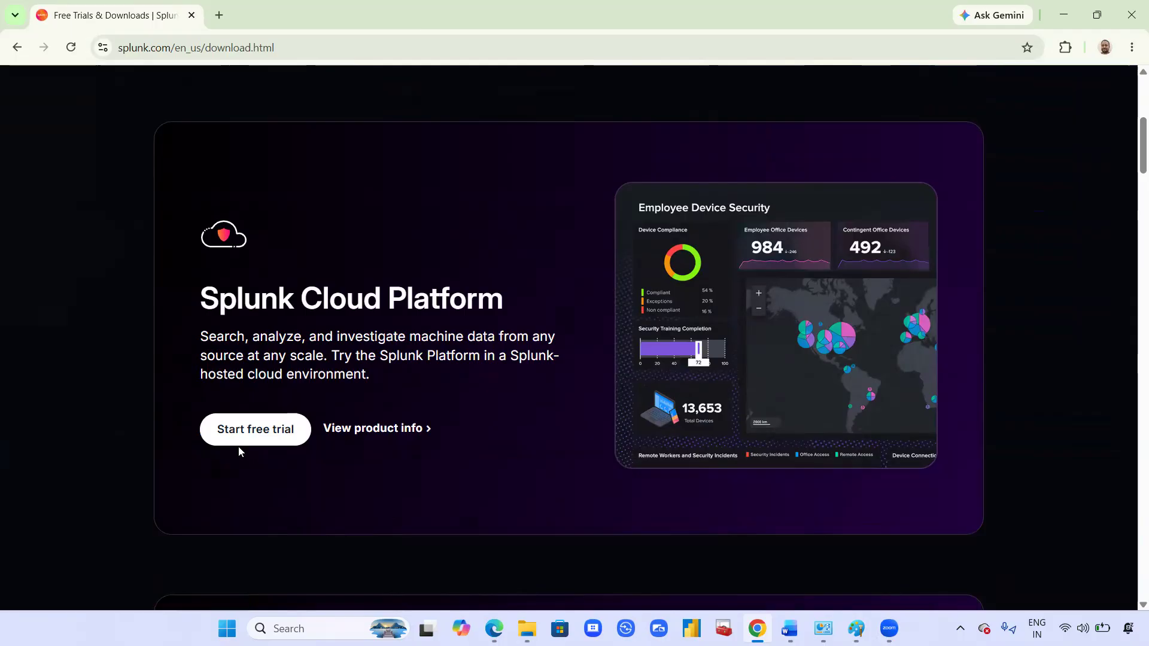
scroll(240, 437, "down", 5)
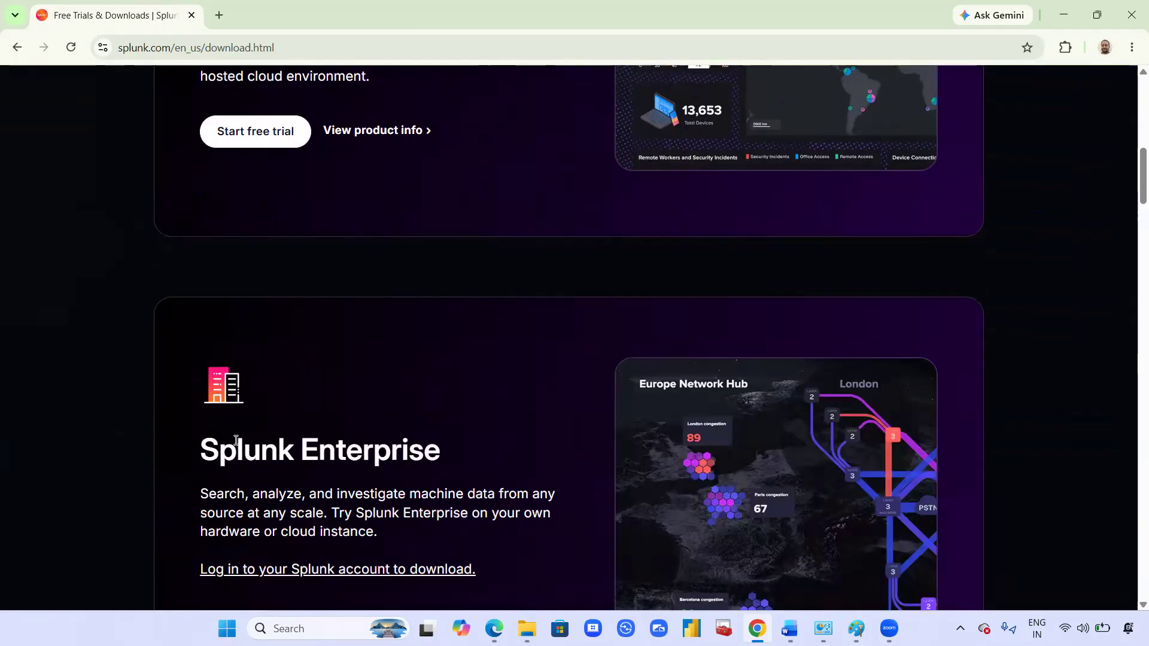
scroll(261, 413, "down", 3)
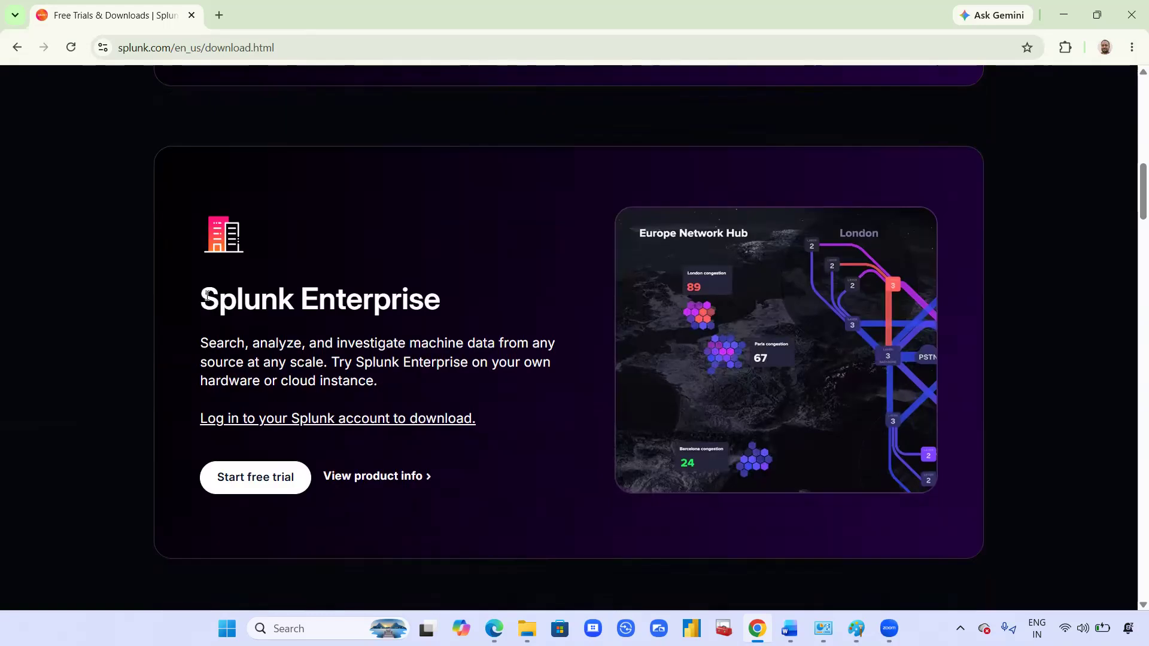
left_click_drag(196, 293, 445, 302)
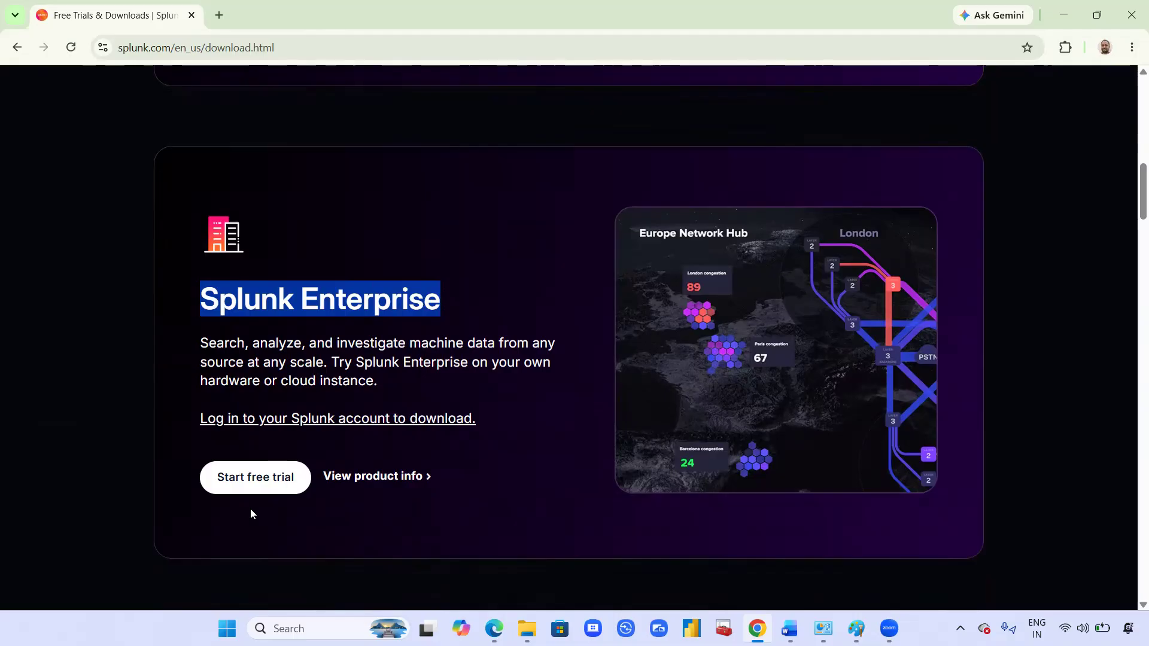
left_click(240, 481)
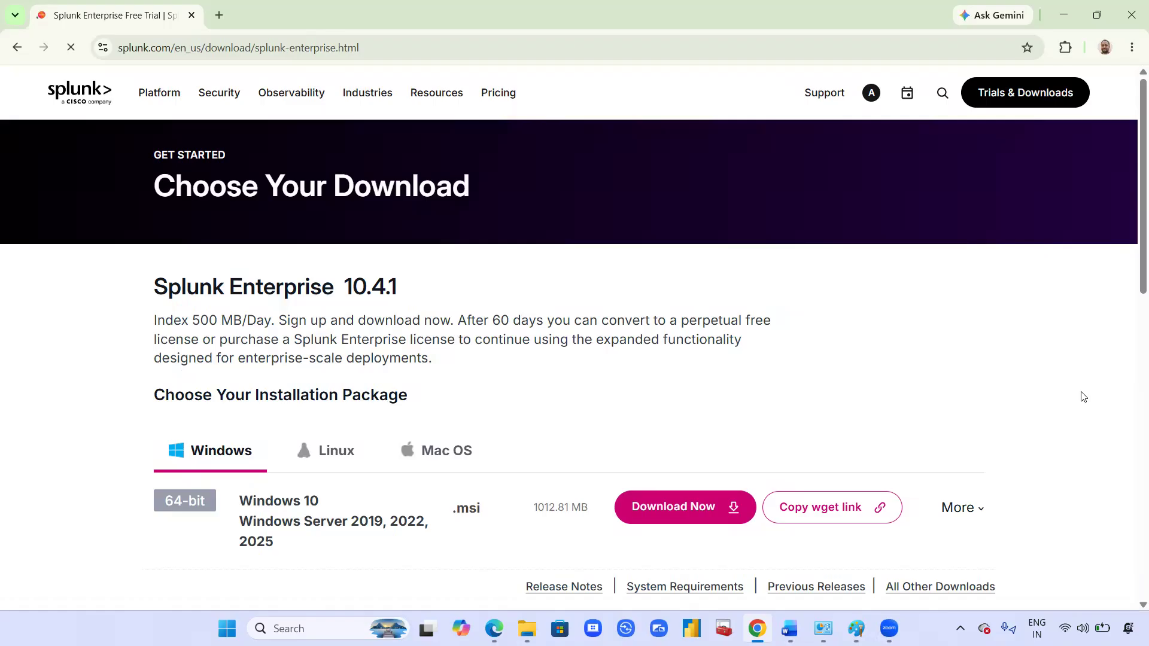
Step: Compare the Linux, macOS and Windows packages, then download the Splunk Enterprise 10.4.1 Windows .msi
scroll(1083, 397, "down", 4)
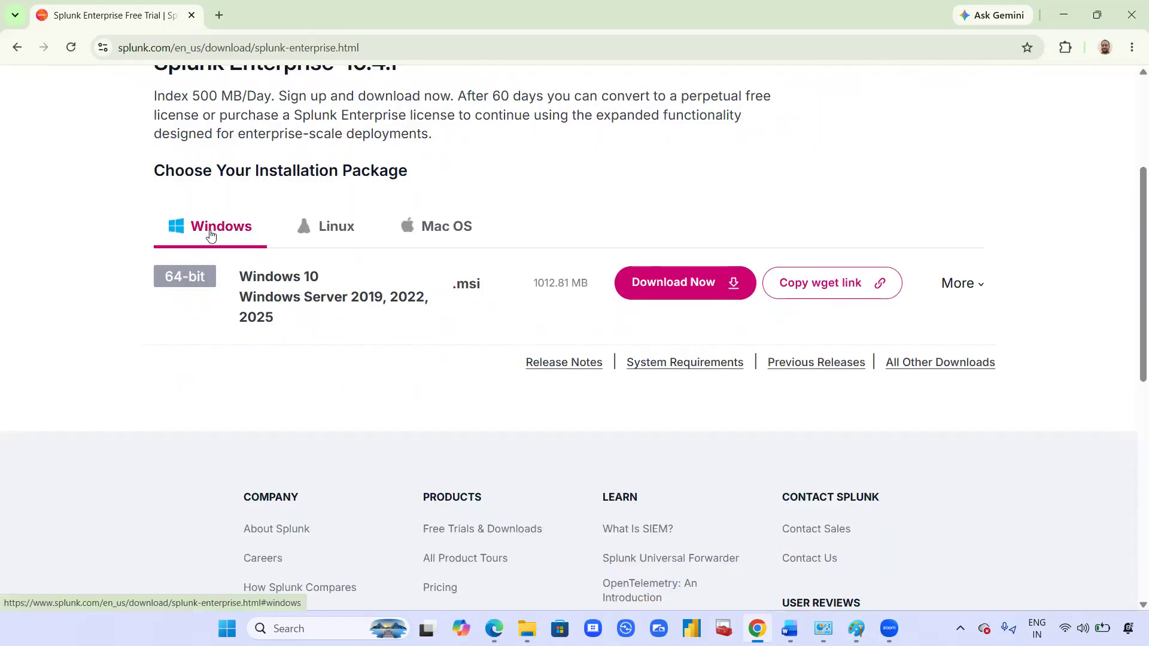
left_click(341, 233)
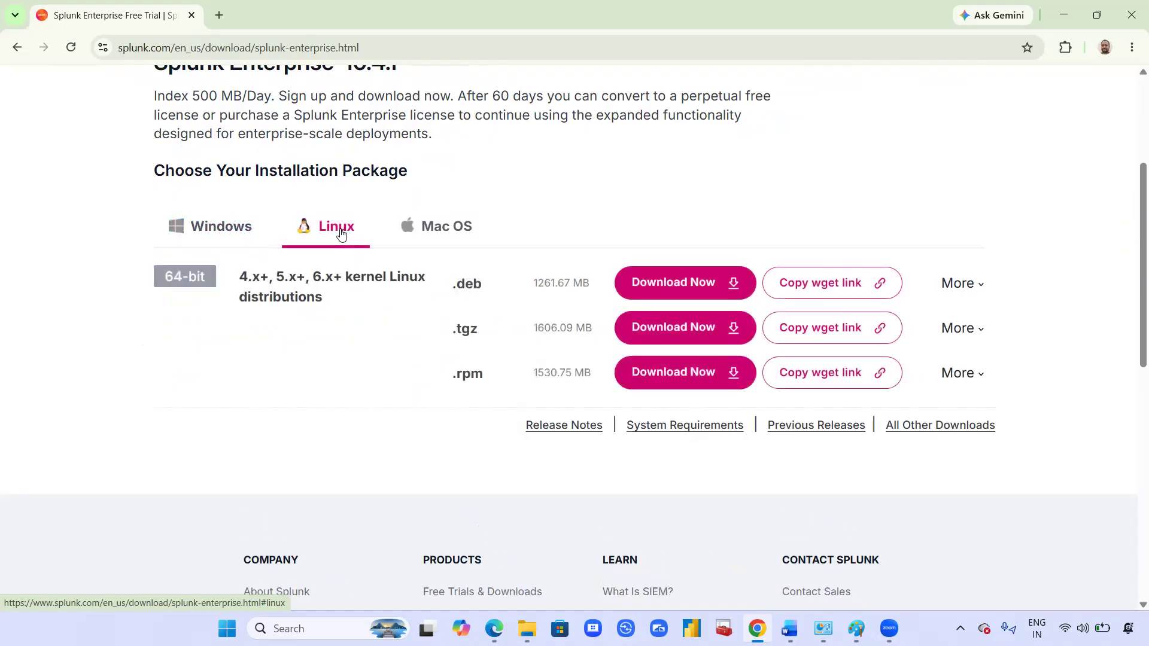
left_click(445, 233)
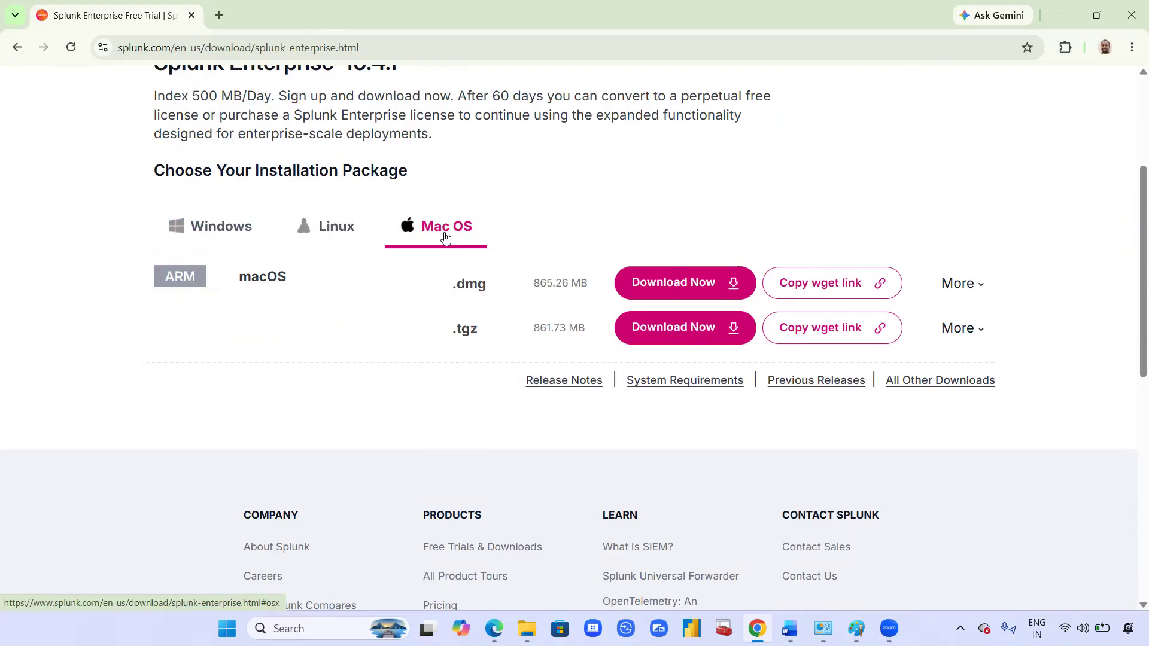
left_click(221, 234)
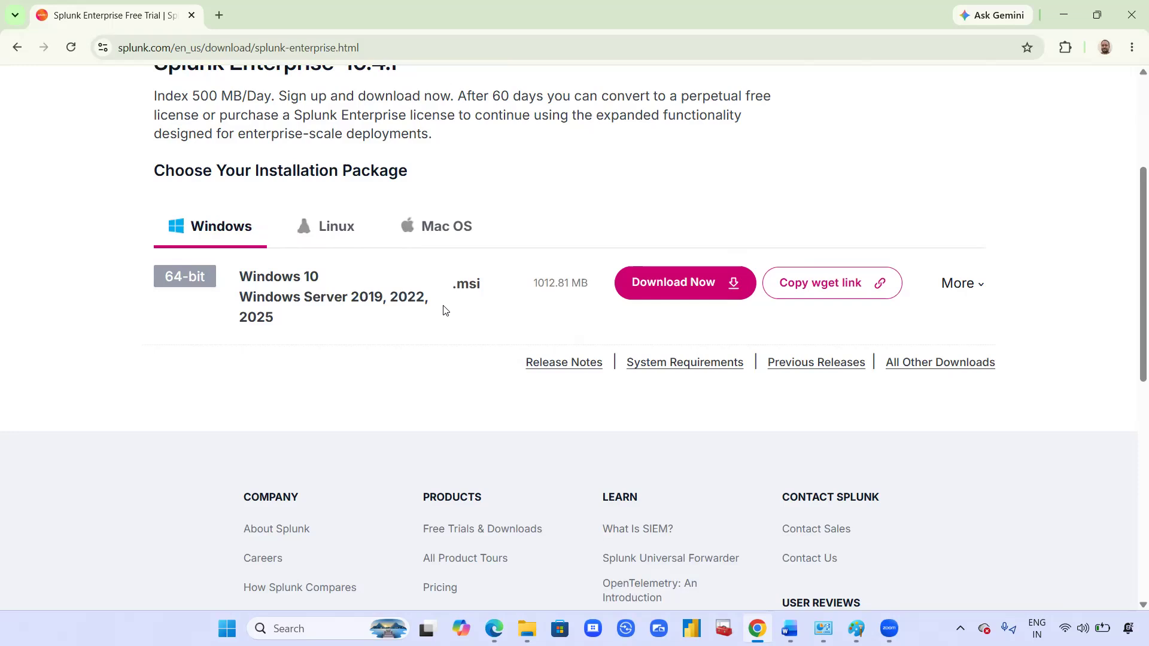
left_click(680, 285)
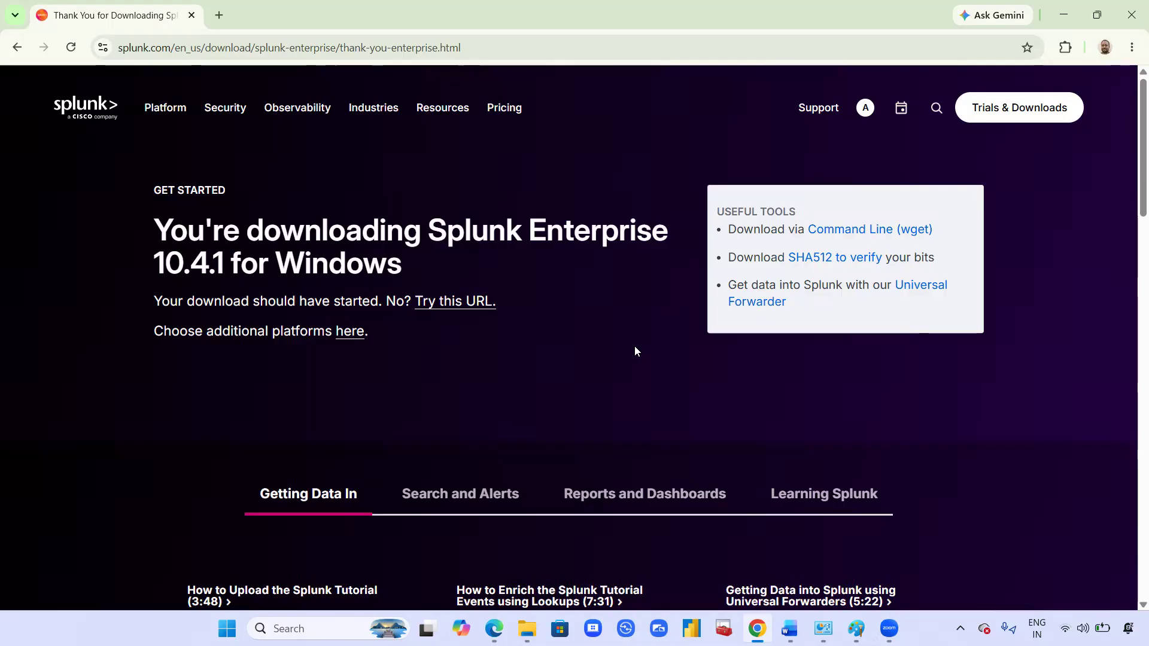
scroll(635, 351, "down", 3)
scroll(634, 351, "up", 3)
scroll(634, 353, "down", 3)
scroll(633, 352, "down", 2)
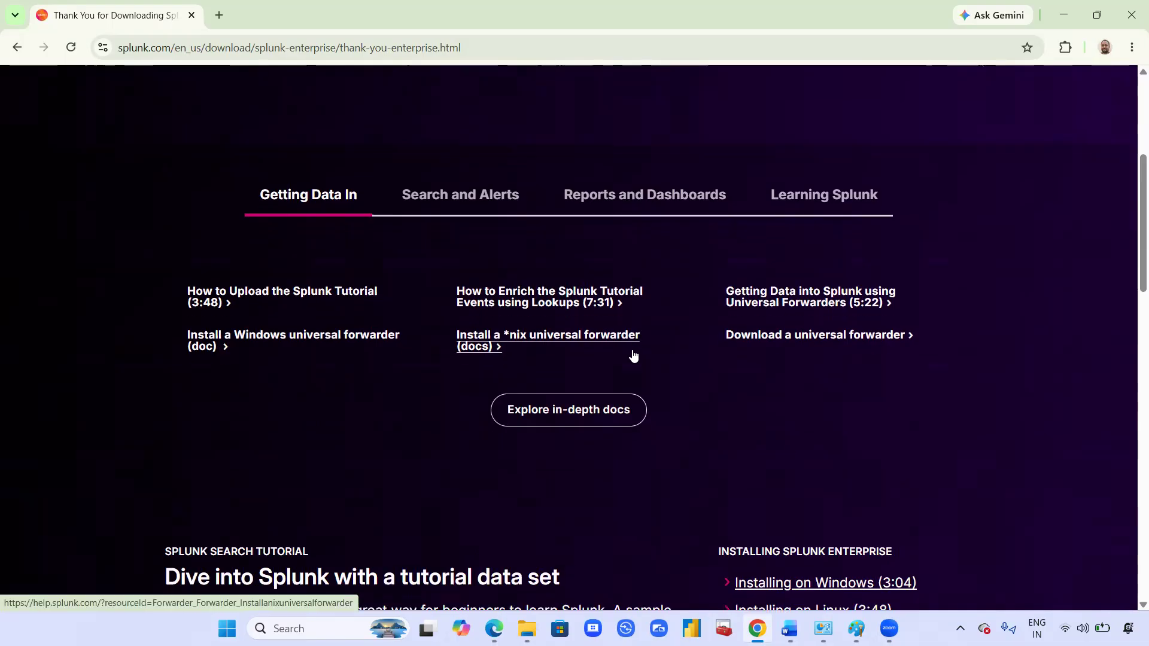
scroll(791, 456, "up", 5)
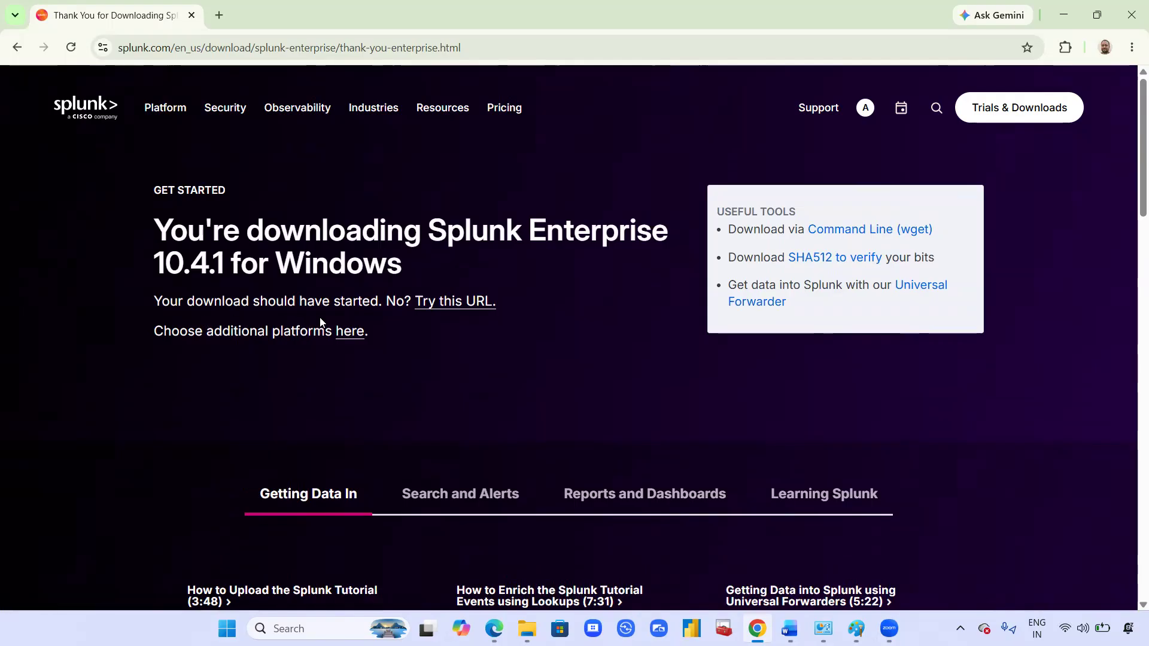
Step: Download the 0.98 GB Splunk 10.4.1 Windows installer in IDM through the direct link
left_click(462, 302)
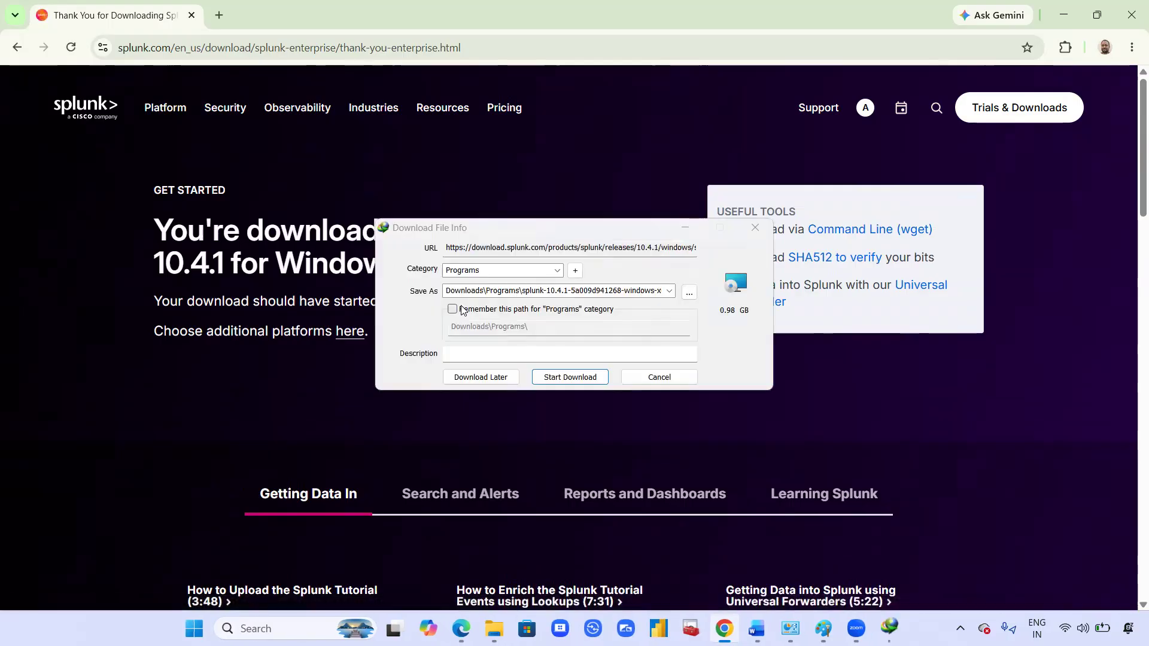
left_click(559, 378)
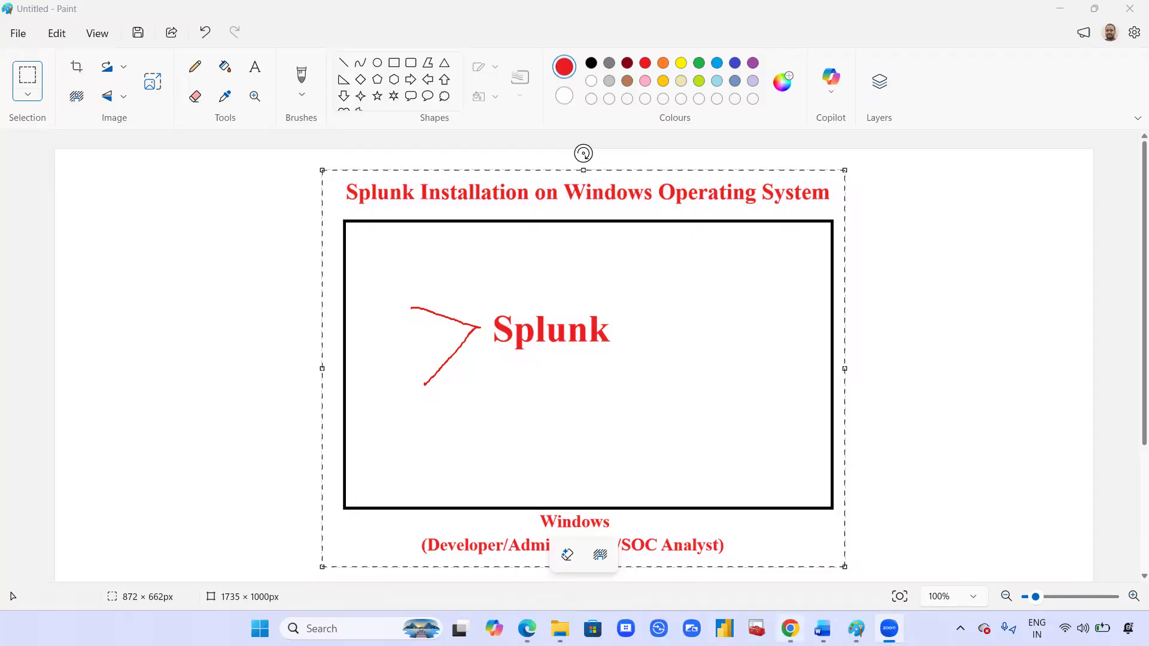
Step: Return Chrome to the Choose Your Download page, minimize it, and bring up File Explorer
left_click(790, 628)
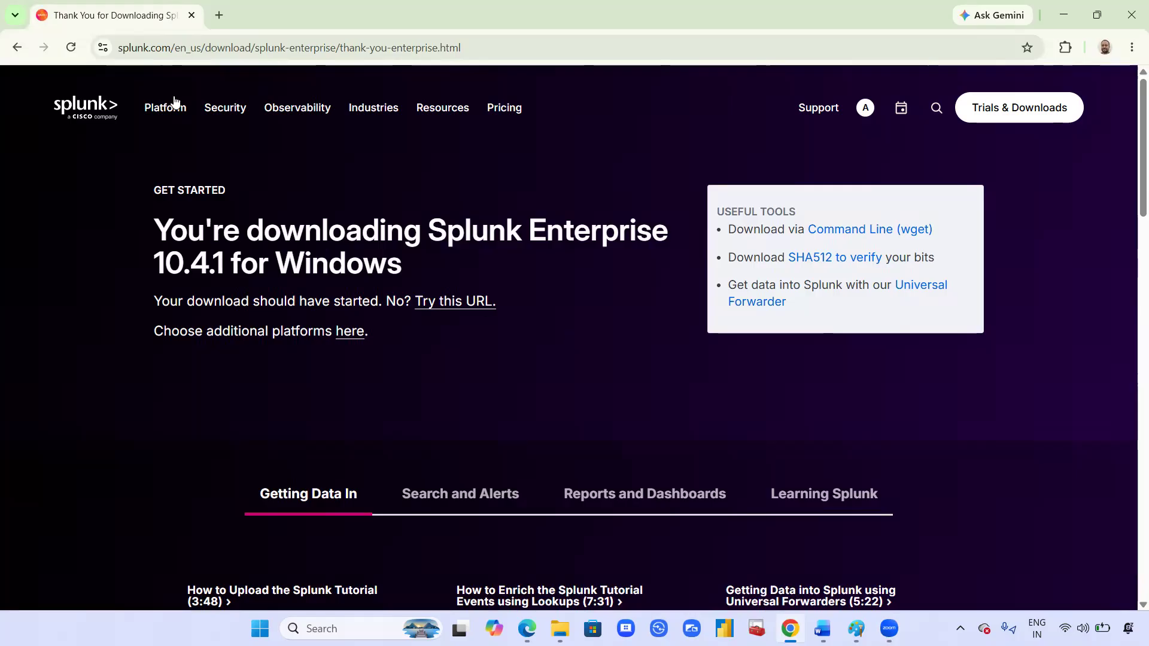
key("alt+Left")
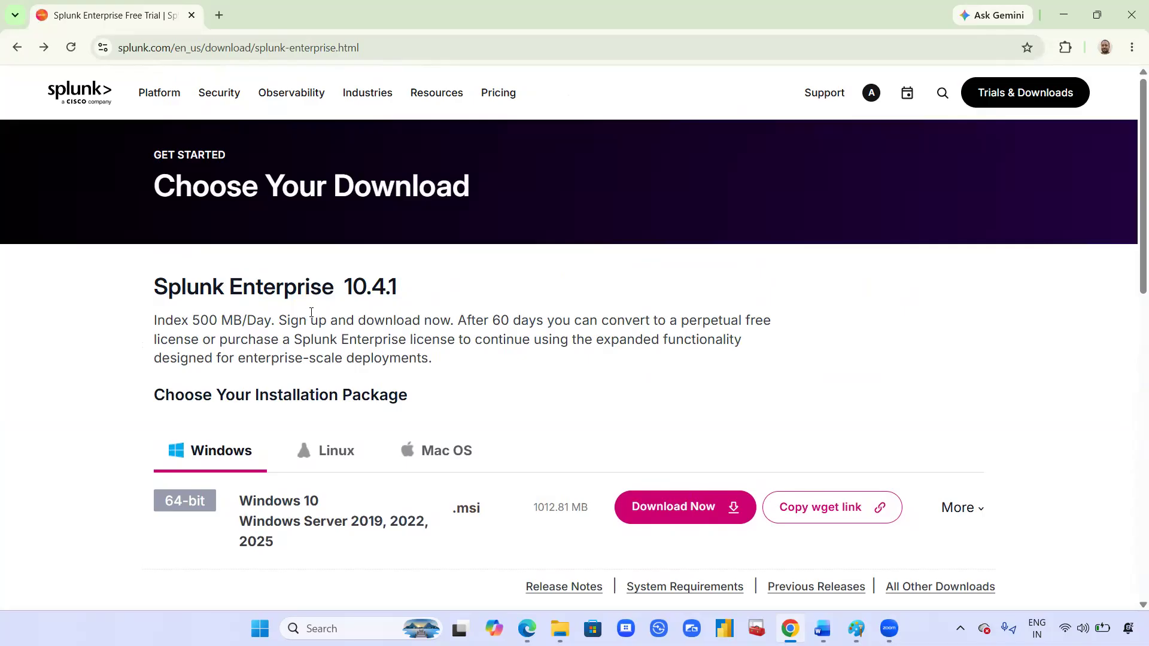
scroll(311, 312, "down", 2)
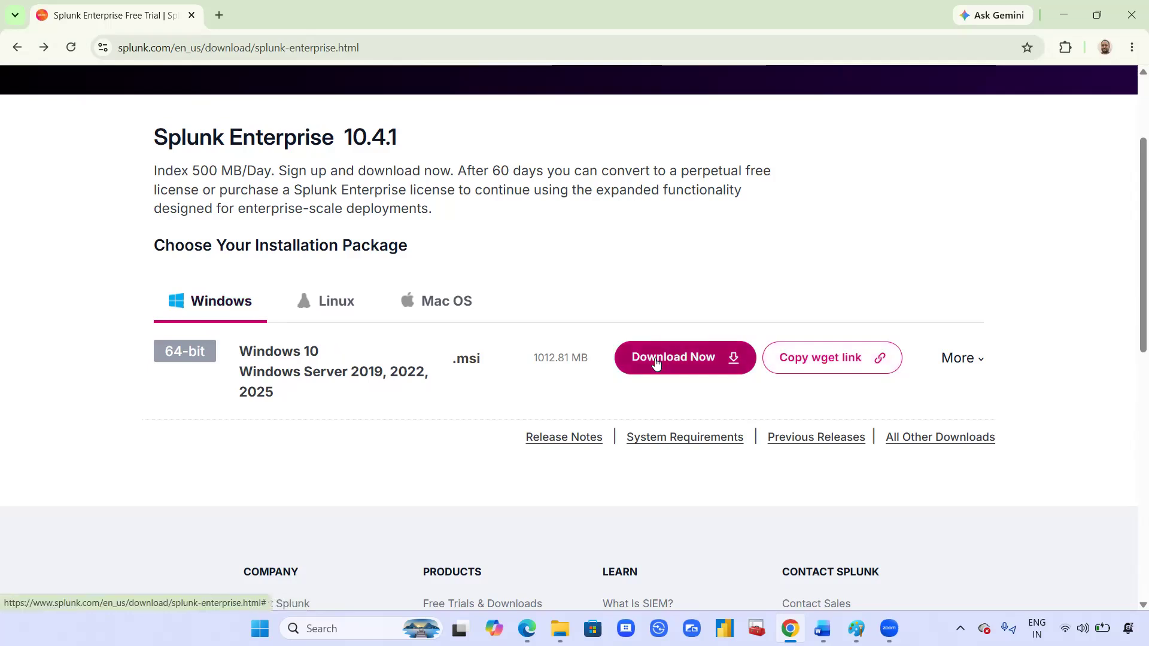
left_click(1063, 15)
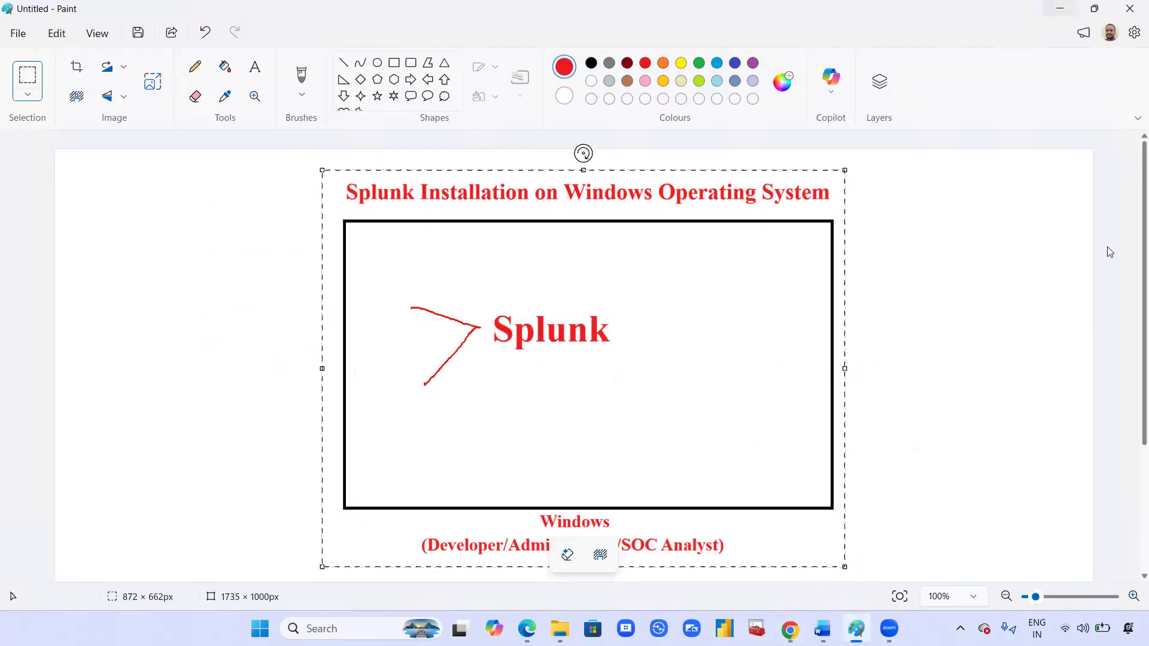
left_click(560, 628)
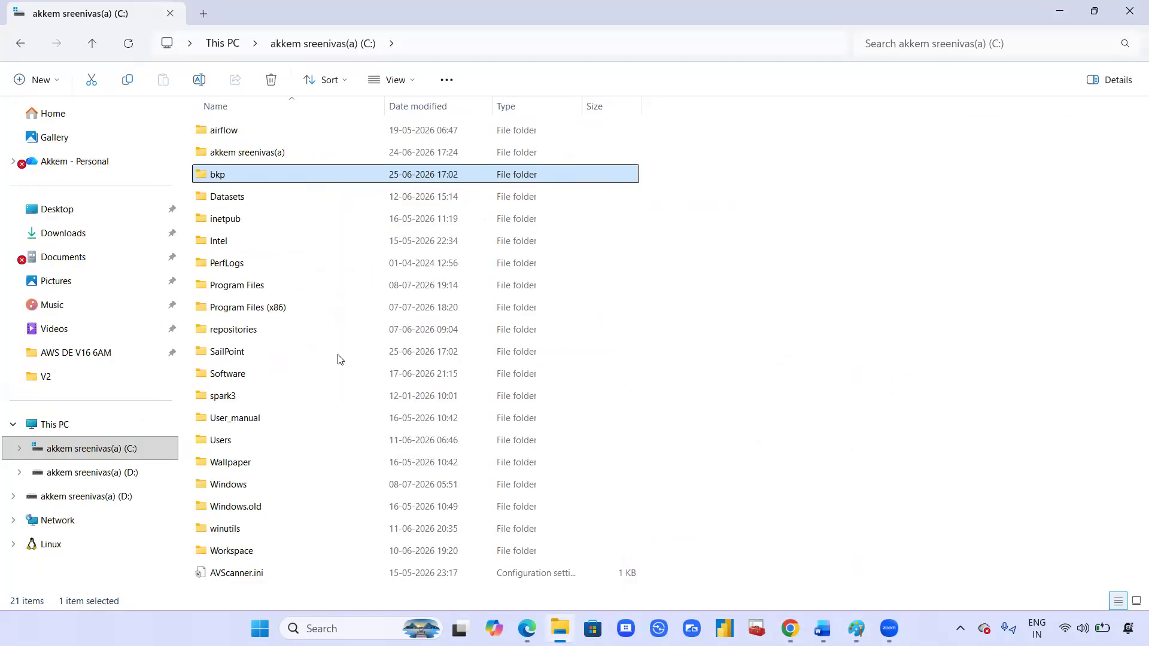
Step: Launch the Splunk 10.4.1 .msi from Downloads\Programs, then minimize File Explorer
left_click(66, 235)
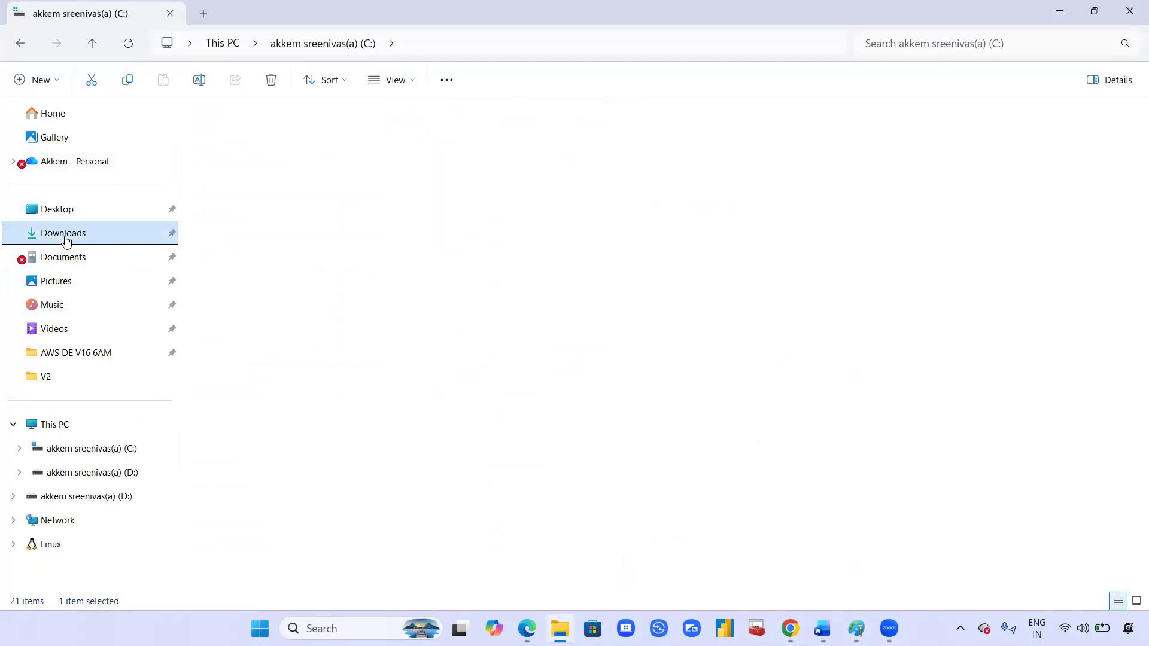
double_click(249, 149)
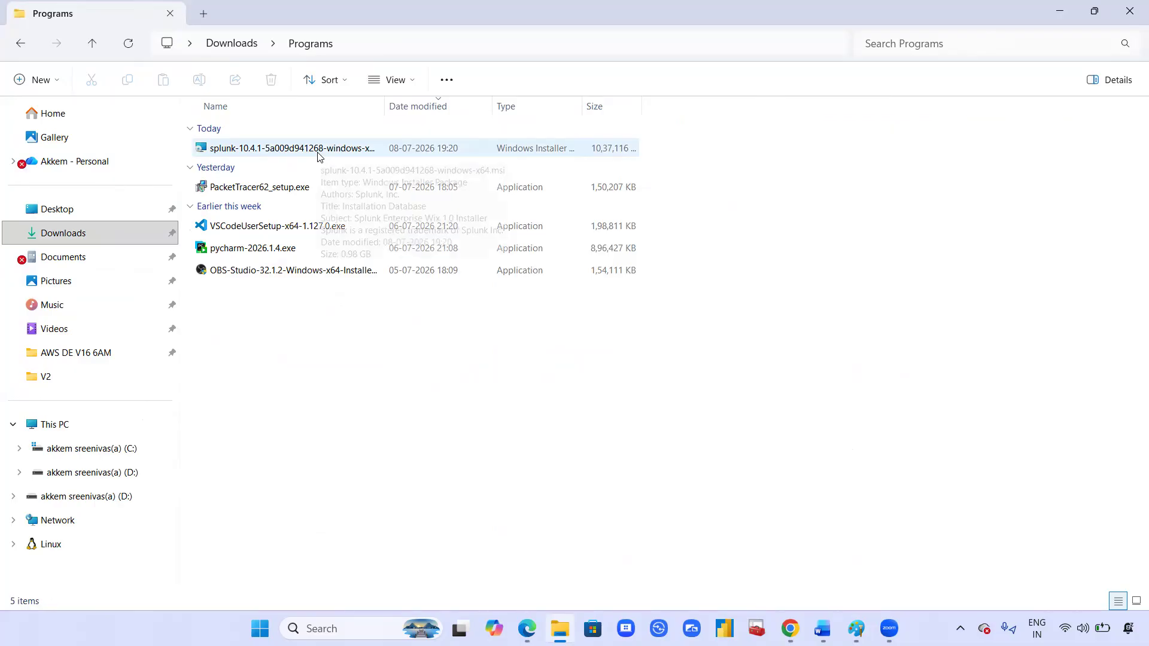
left_click(317, 155)
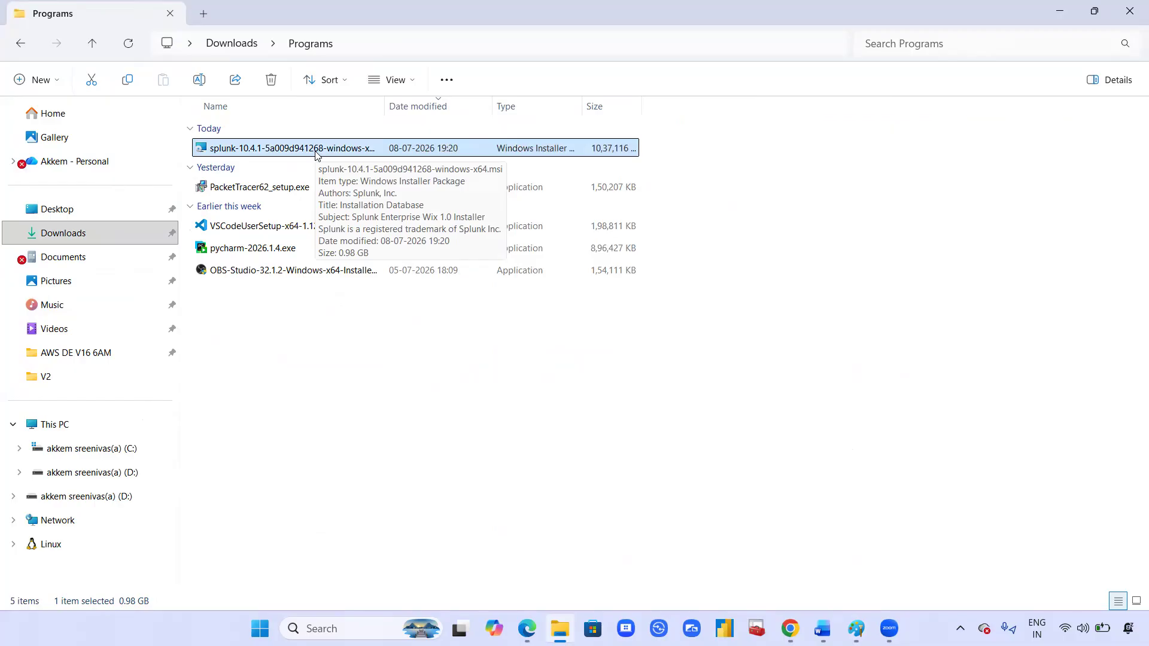
double_click(263, 148)
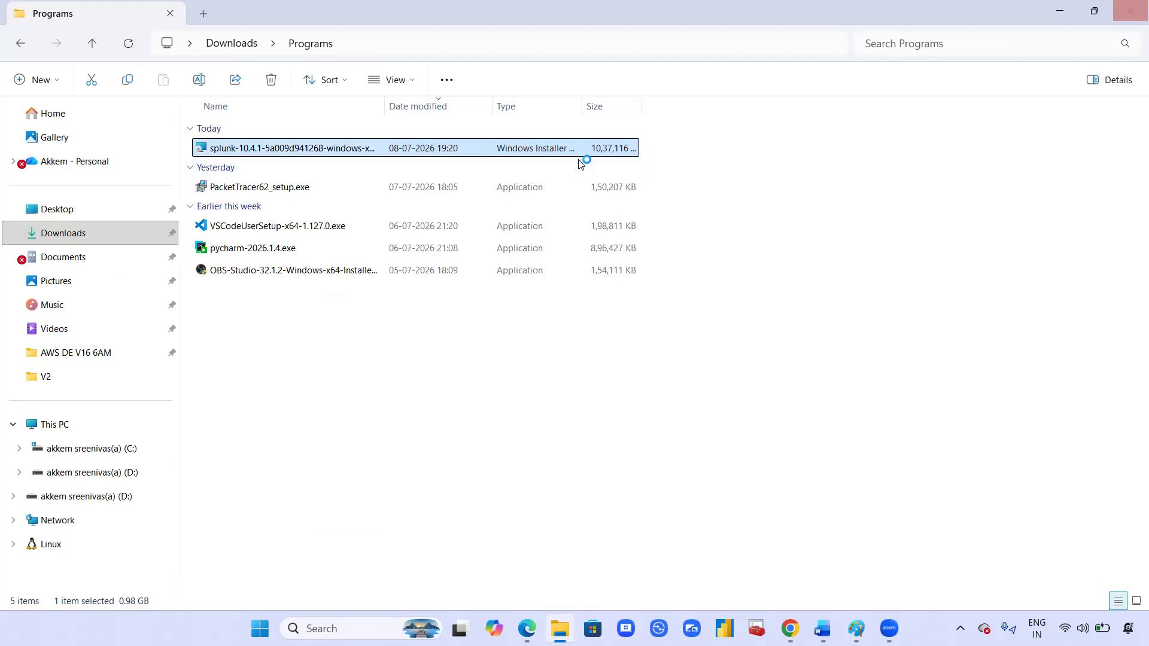
left_click(1059, 11)
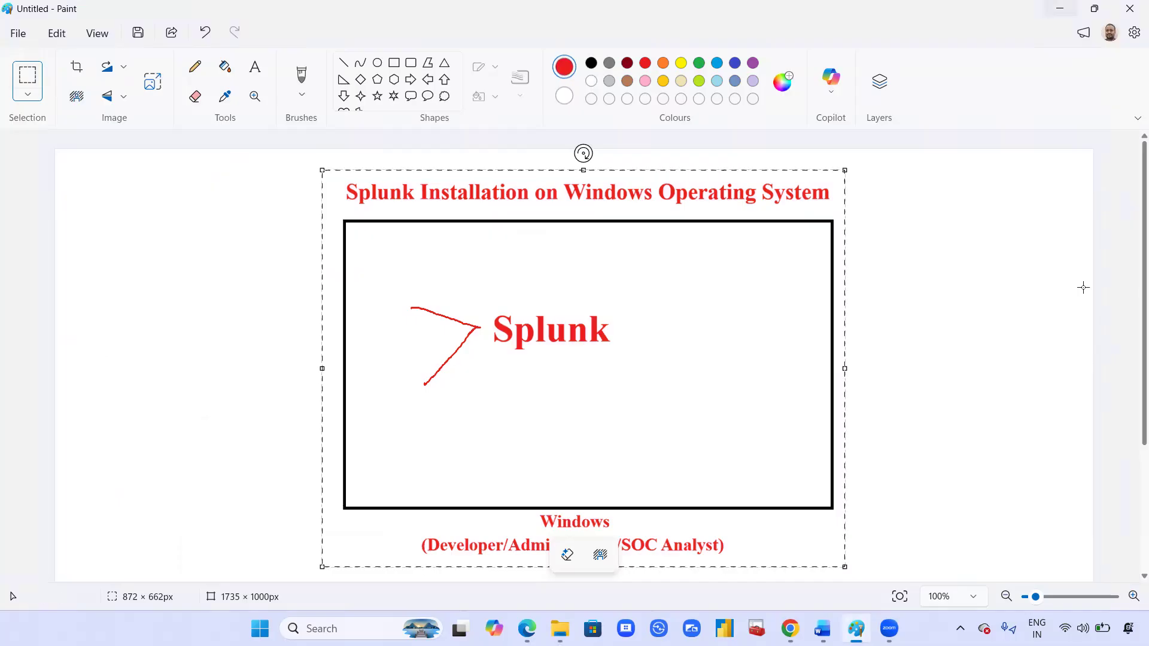
Step: Accept the Splunk license agreement in the installer and advance to the credentials page
left_click(1060, 9)
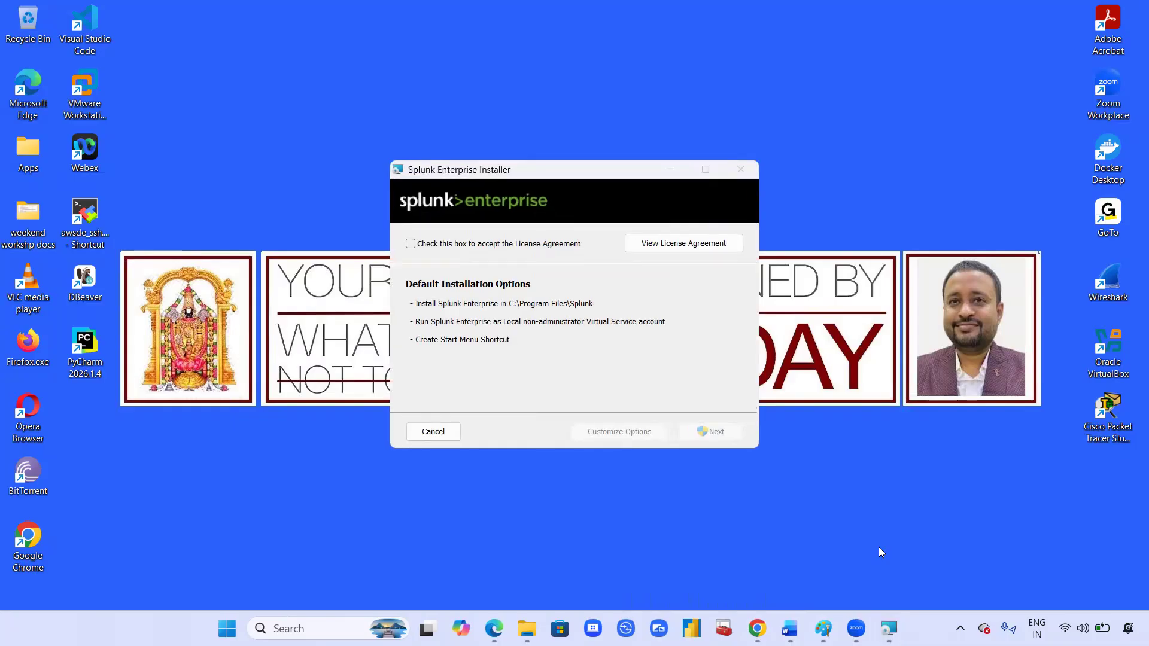
left_click(410, 245)
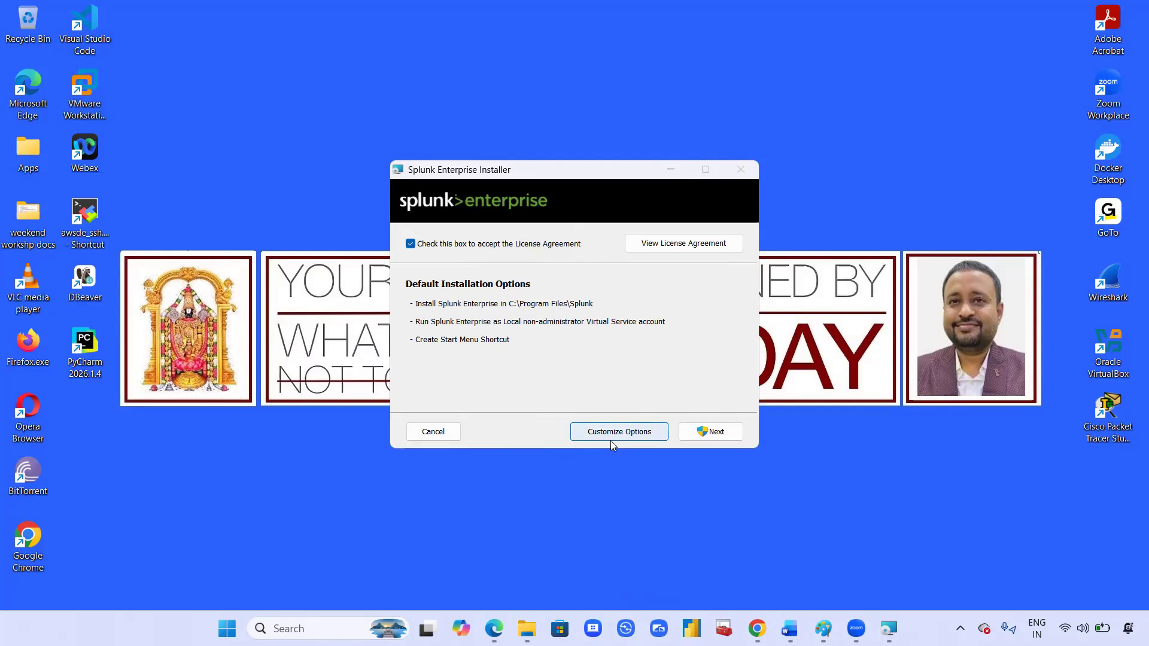
left_click(731, 435)
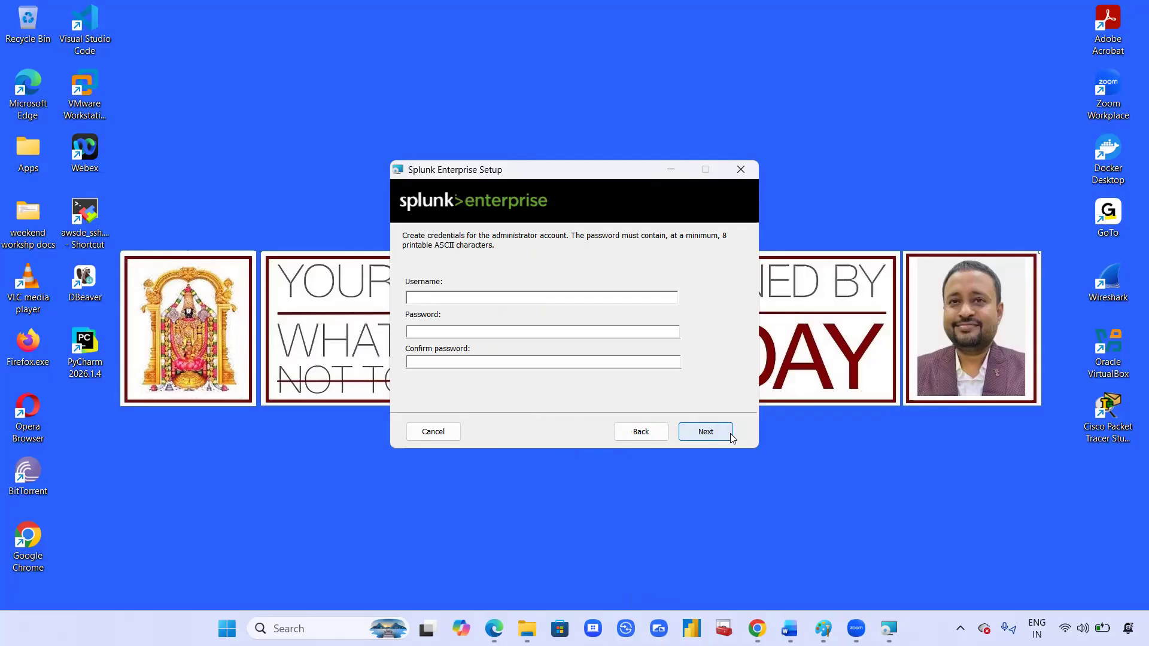
Step: Enter the administrator username and the password twice, then continue to the ready-to-install page
left_click(548, 298)
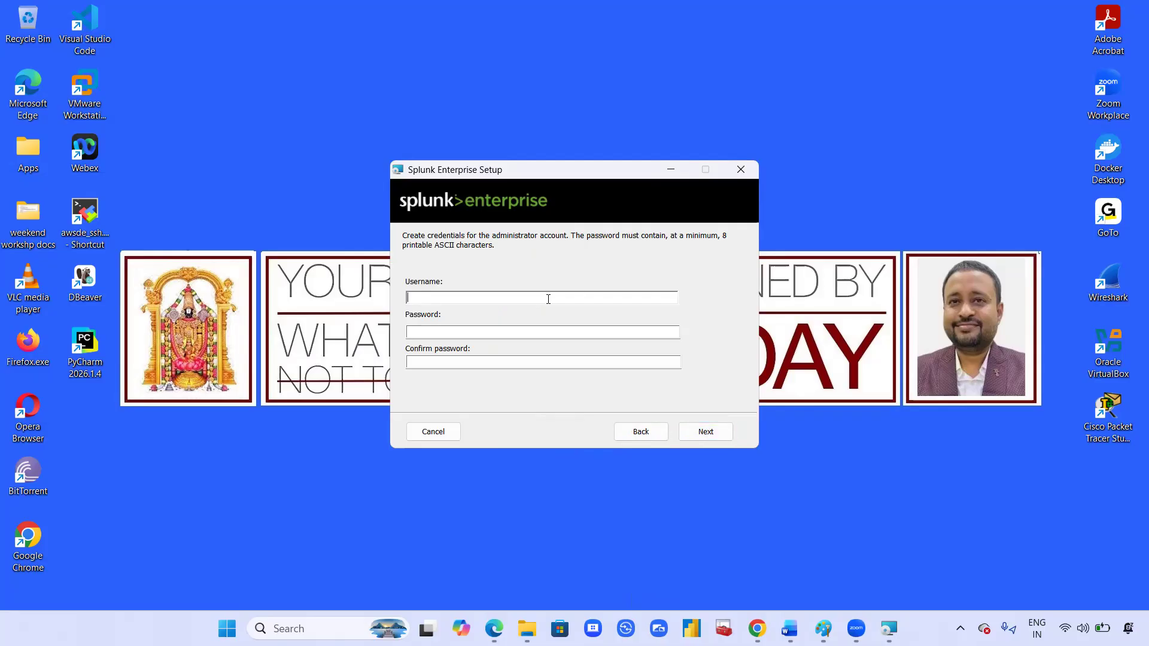
type("akkemsreenivasa")
left_click(485, 333)
type("•••••")
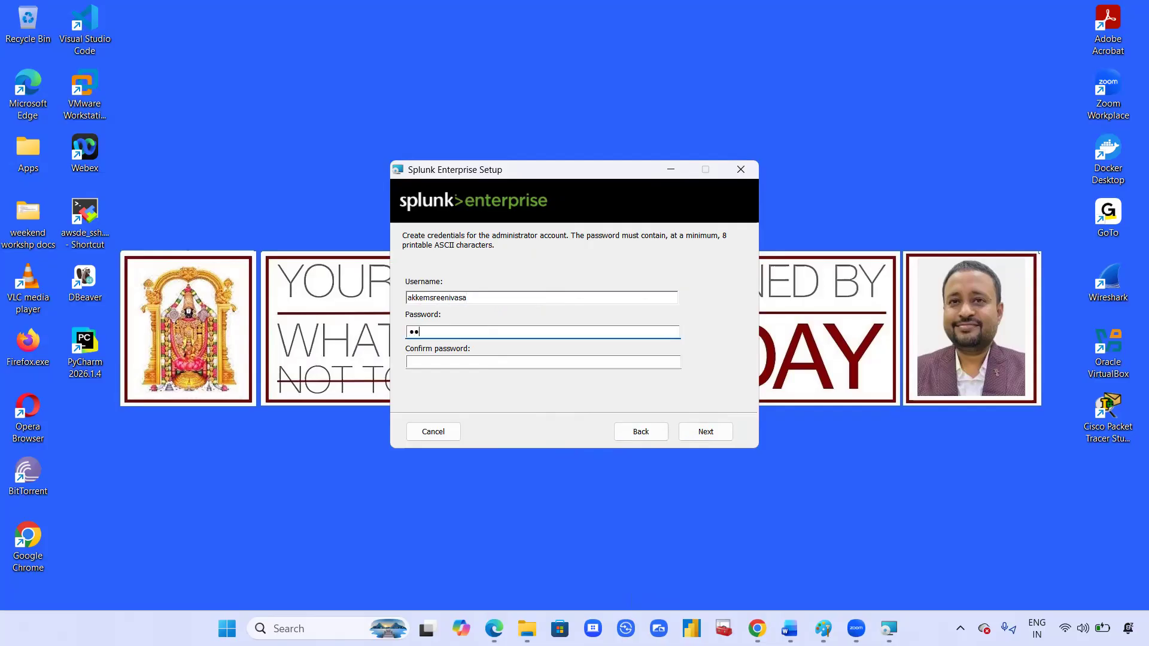
type("••••••••••")
left_click(436, 363)
type("•••••")
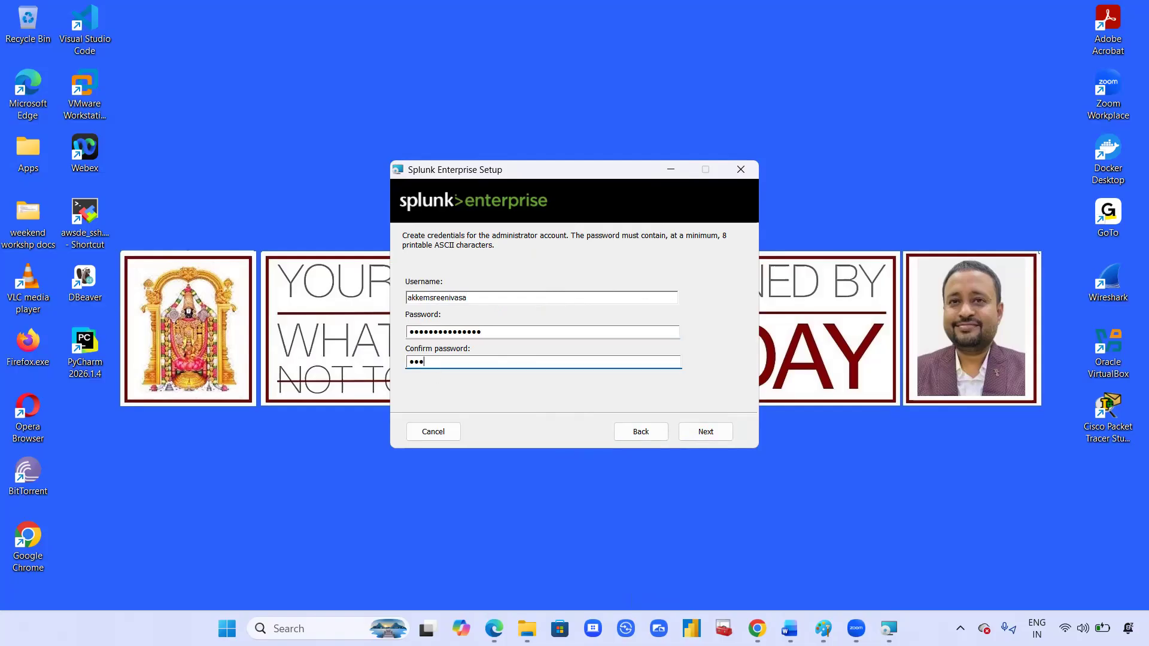
type("••••••••••")
left_click(715, 438)
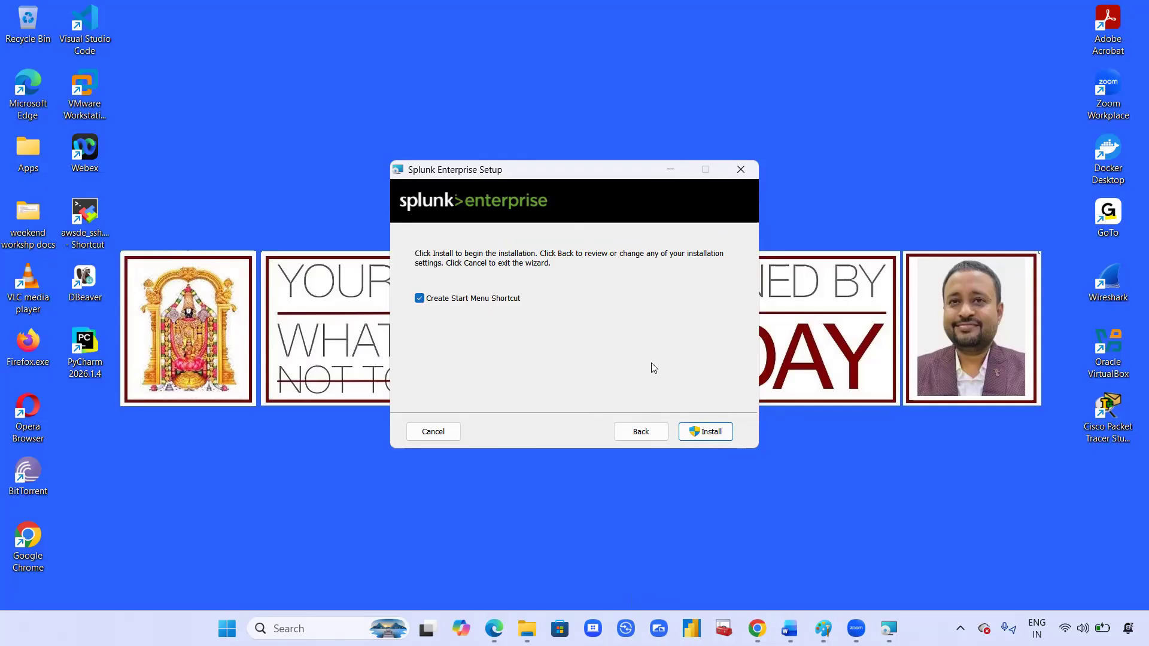
Step: Start installing Splunk Enterprise and switch back to the Splunk download page in Chrome
left_click(706, 431)
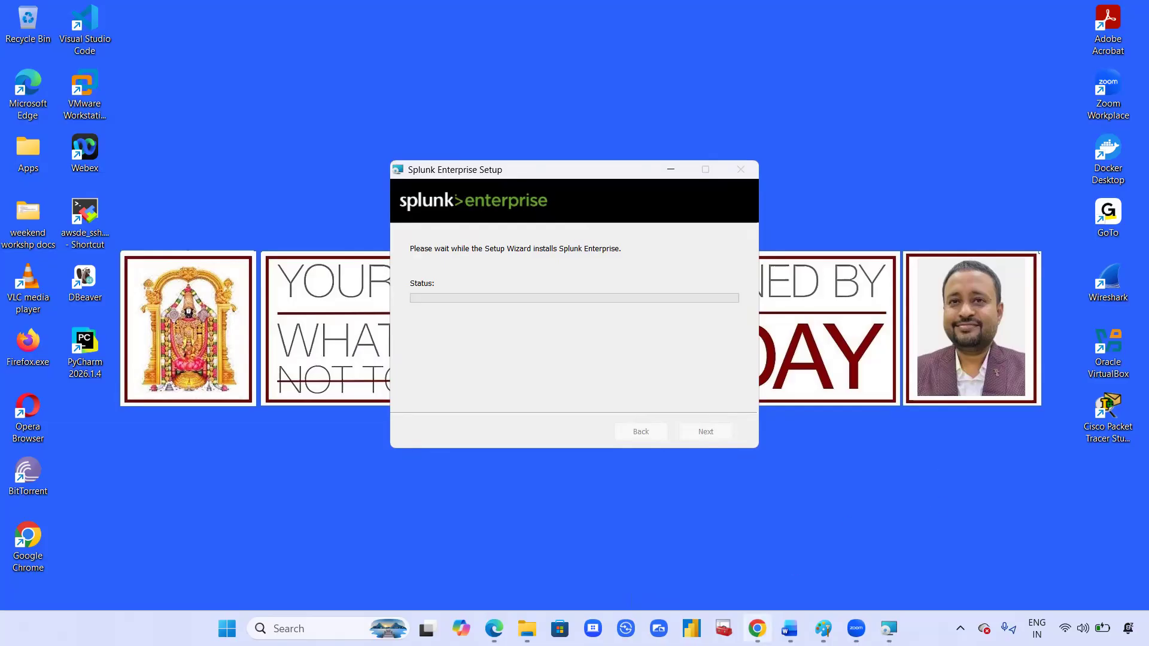
left_click(757, 628)
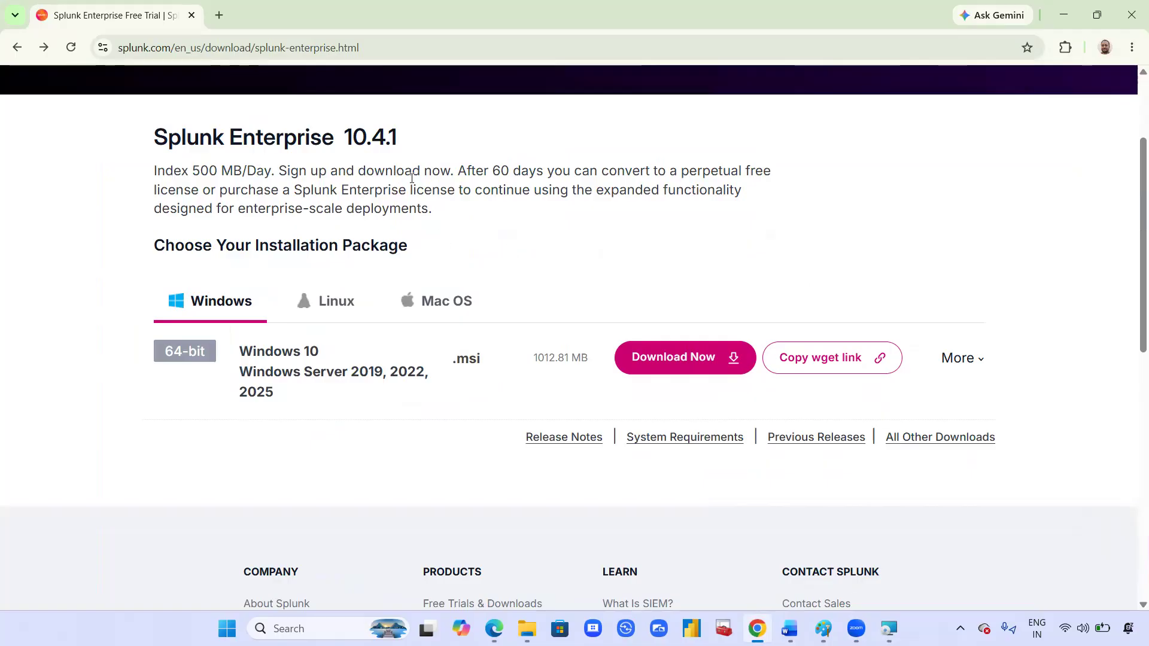
Step: Highlight the Splunk Enterprise 10.4.1 heading and the 60-day conversion note, then minimize Chrome
mouse_move(453, 172)
left_mouse_down()
mouse_move(589, 160)
mouse_move(746, 169)
mouse_move(764, 182)
mouse_move(515, 213)
mouse_move(345, 190)
mouse_move(458, 189)
left_mouse_up()
left_click(562, 260)
left_click_drag(156, 131, 413, 134)
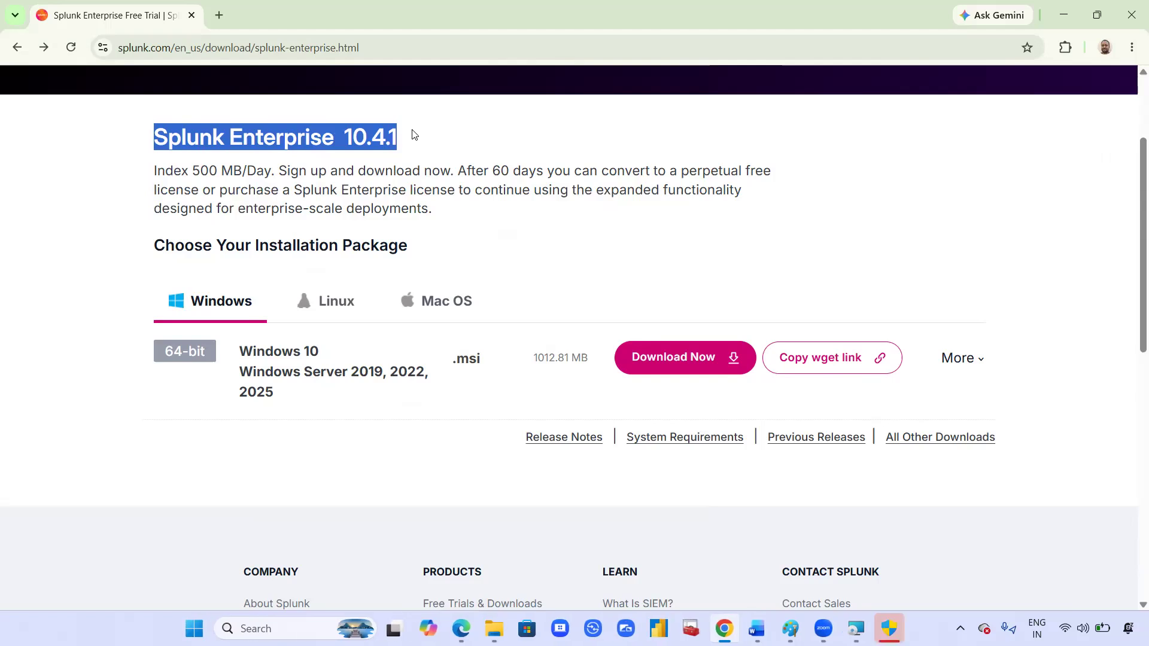
left_click_drag(450, 171, 743, 167)
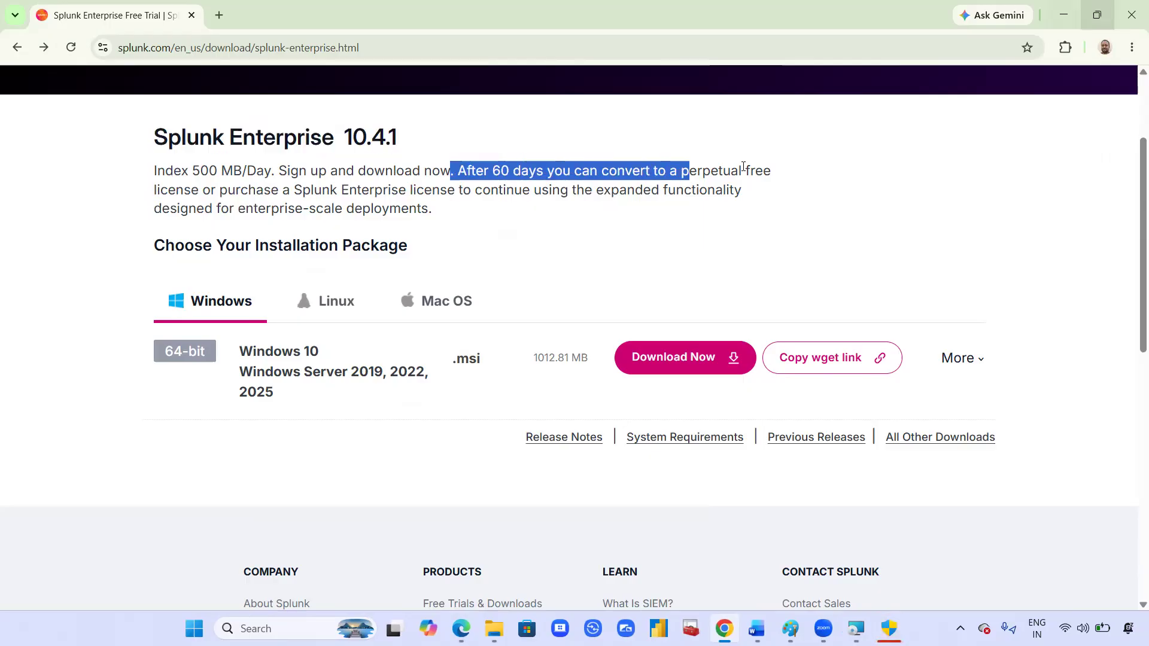
left_click(1063, 15)
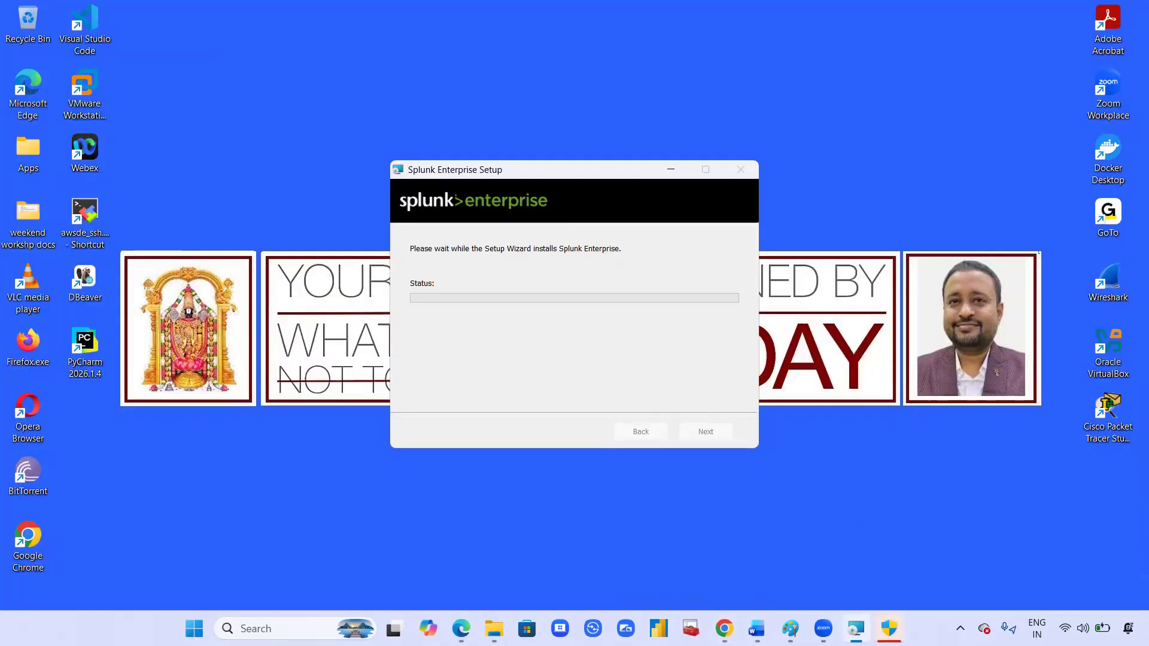
Step: Bring Chrome back briefly, then minimize it to check the installer's file-copying progress
mouse_move(889, 628)
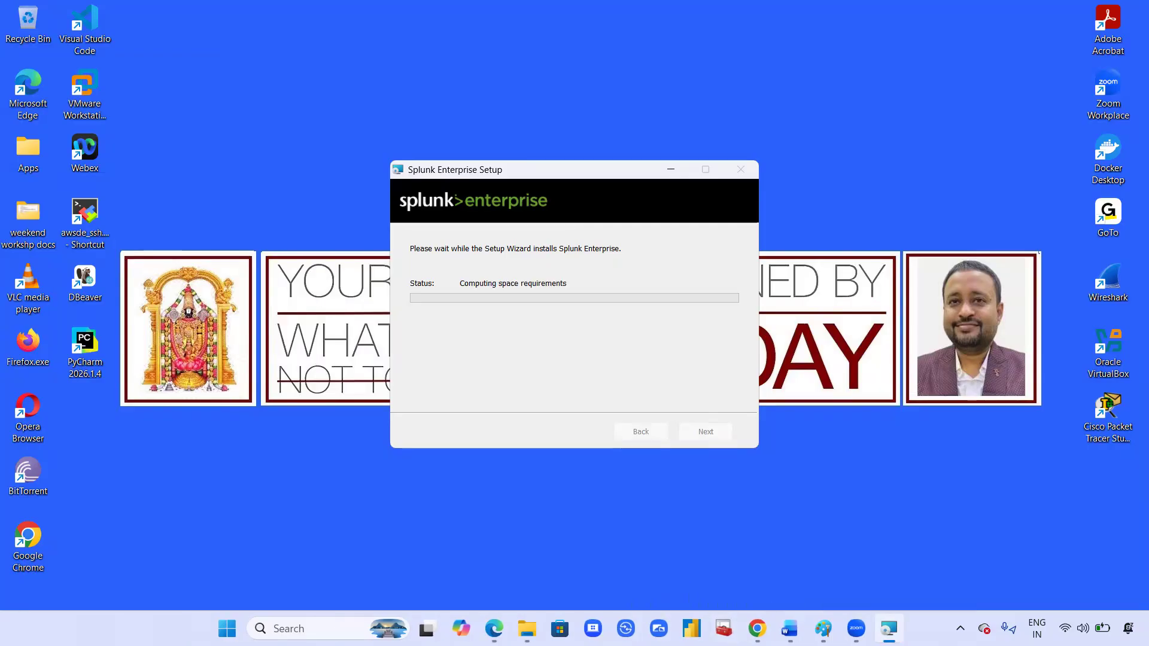
left_click(757, 628)
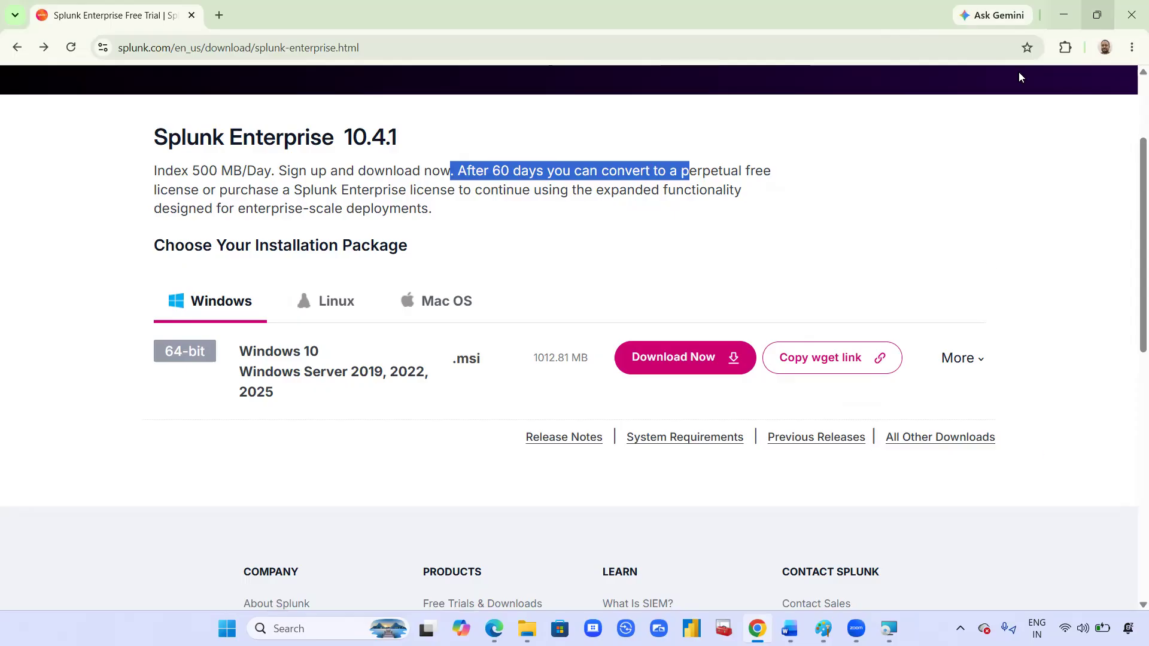
left_click(1063, 15)
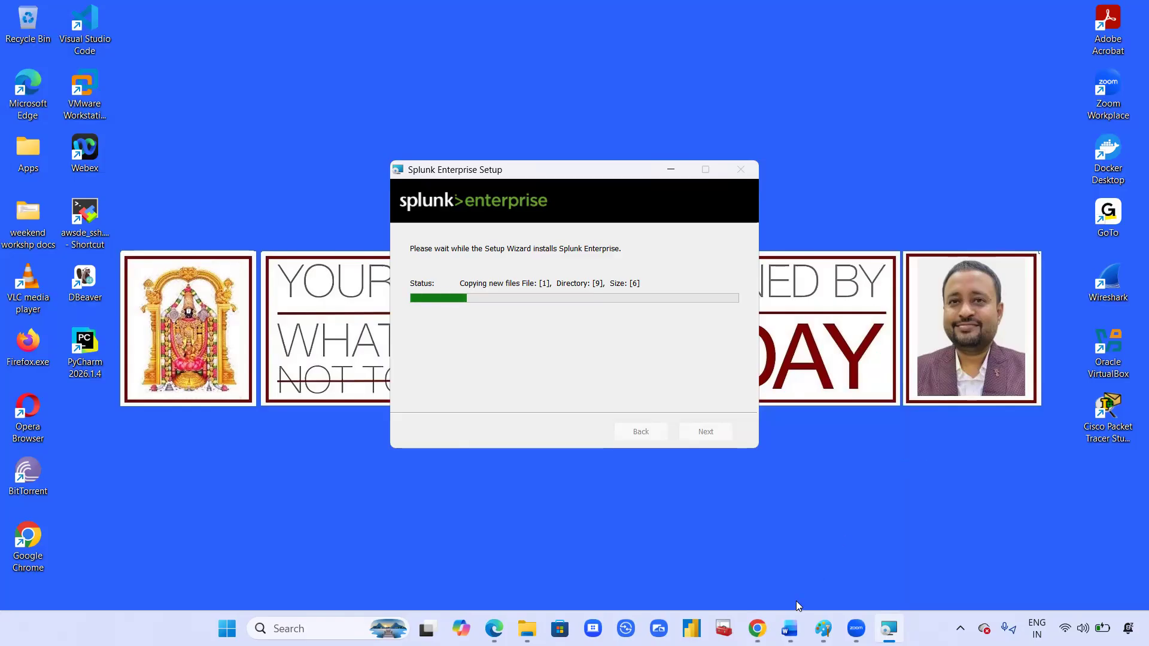
Step: Bring the Word notes to the front, positioned at the Install Splunk steps
left_click(789, 629)
scroll(716, 414, "down", 1)
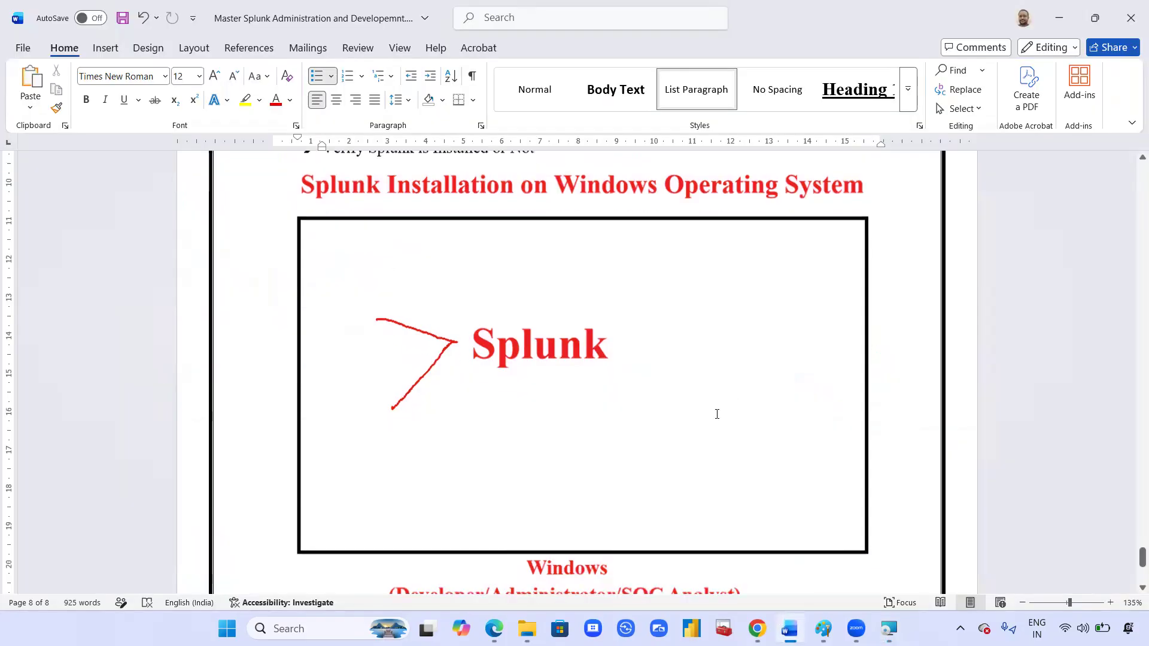
scroll(716, 414, "down", 4)
scroll(716, 413, "up", 7)
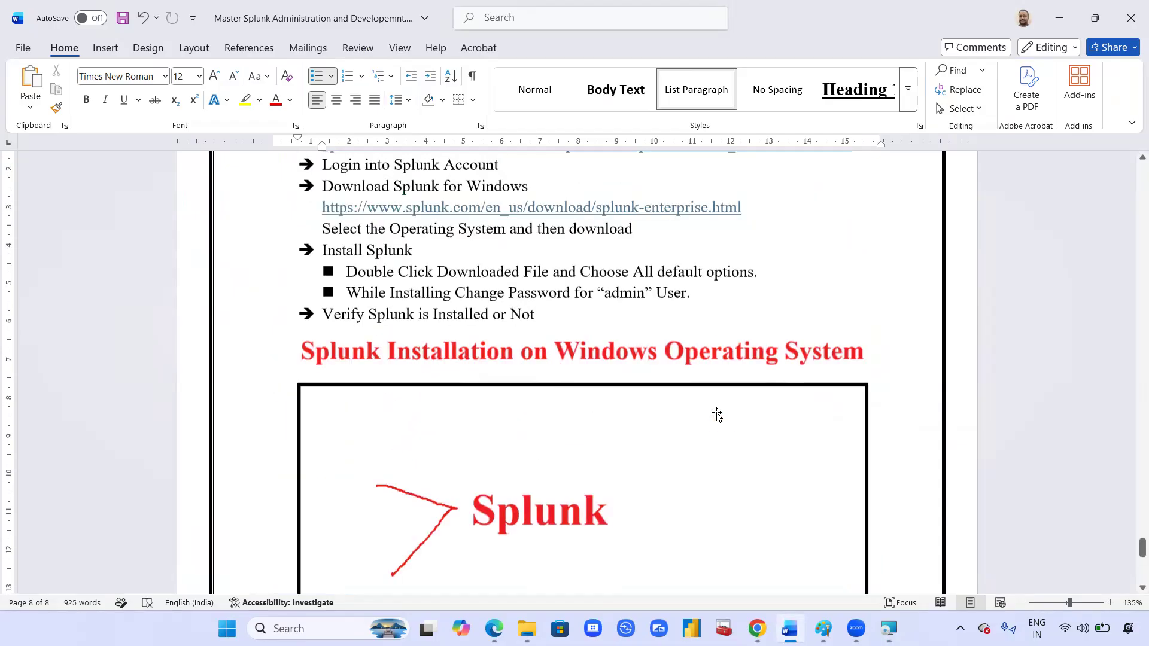
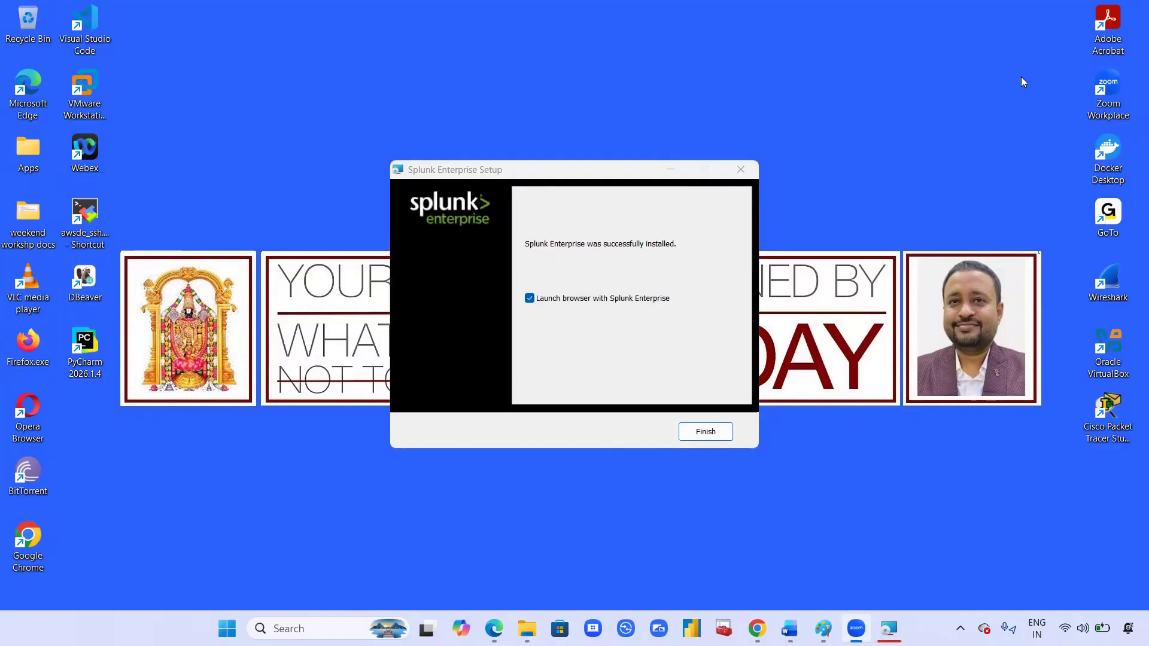
Step: Finish the Splunk installer without launching a browser, then bring up Chrome's Splunk download page
left_click(529, 298)
left_click(705, 432)
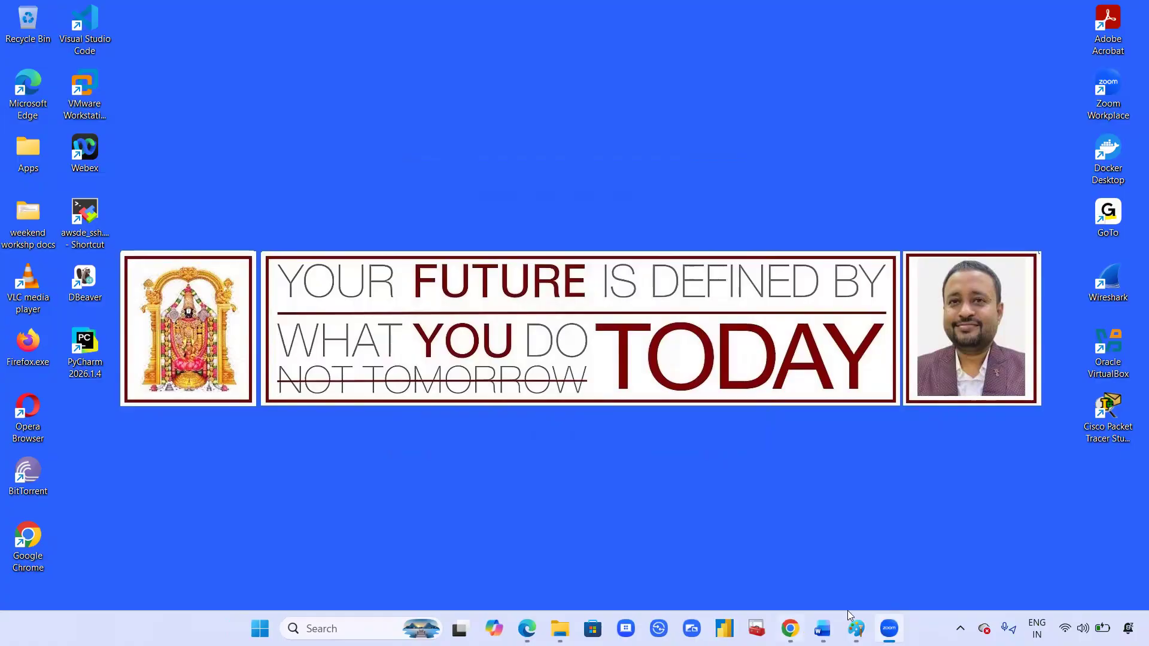
left_click(822, 629)
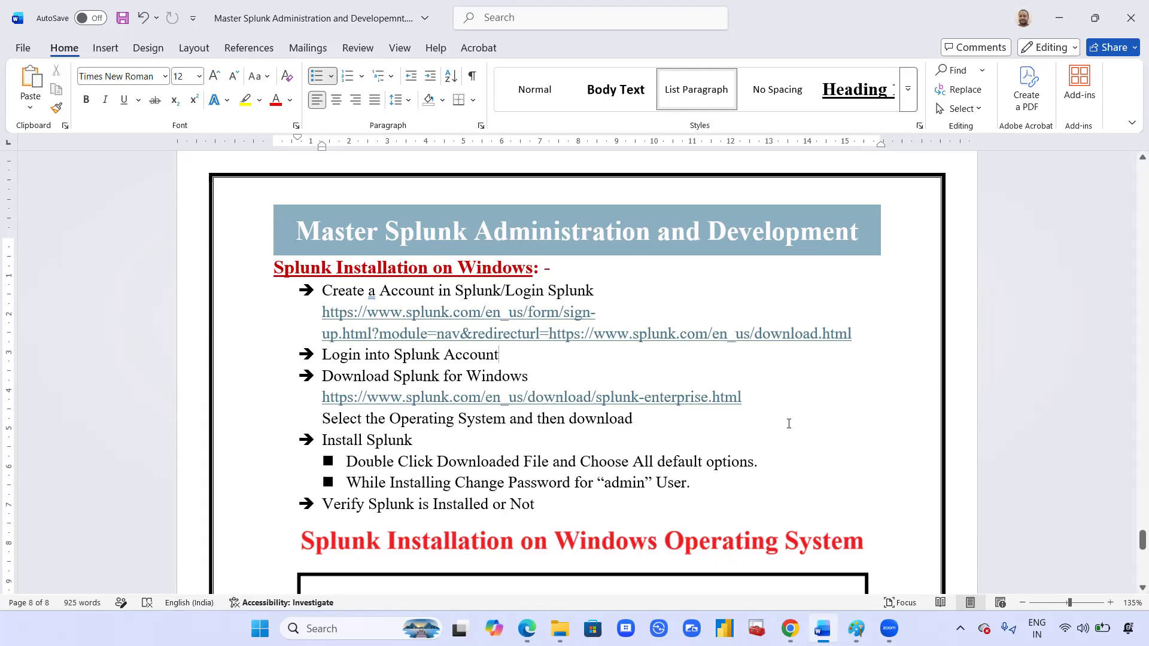
scroll(779, 406, "down", 3)
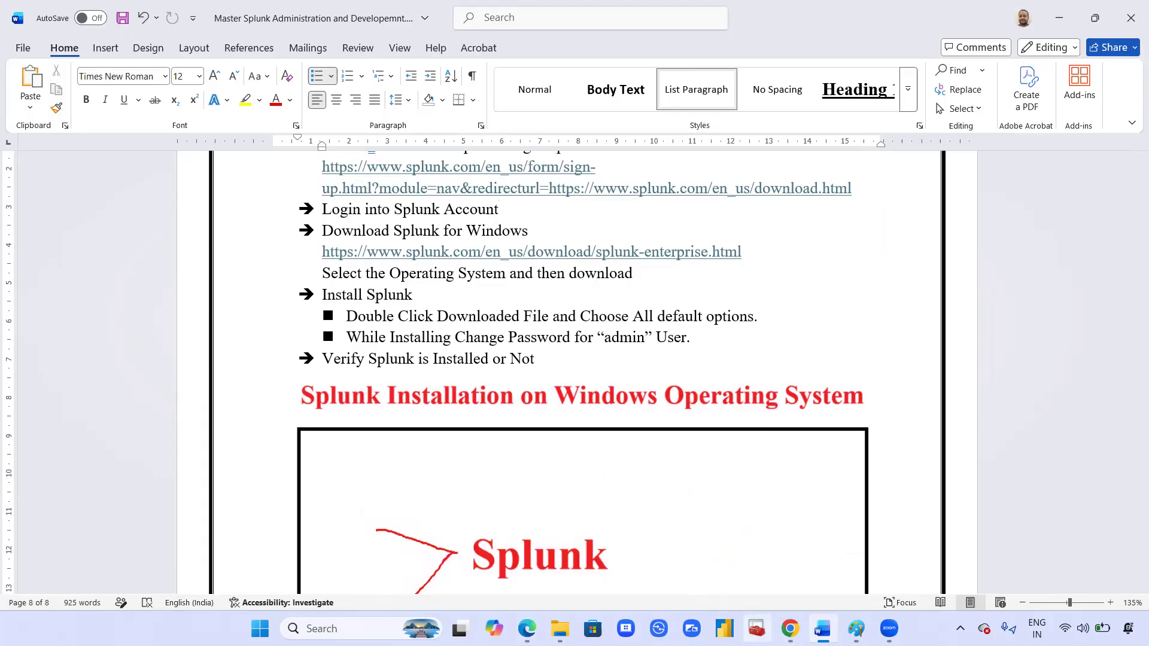
left_click(789, 628)
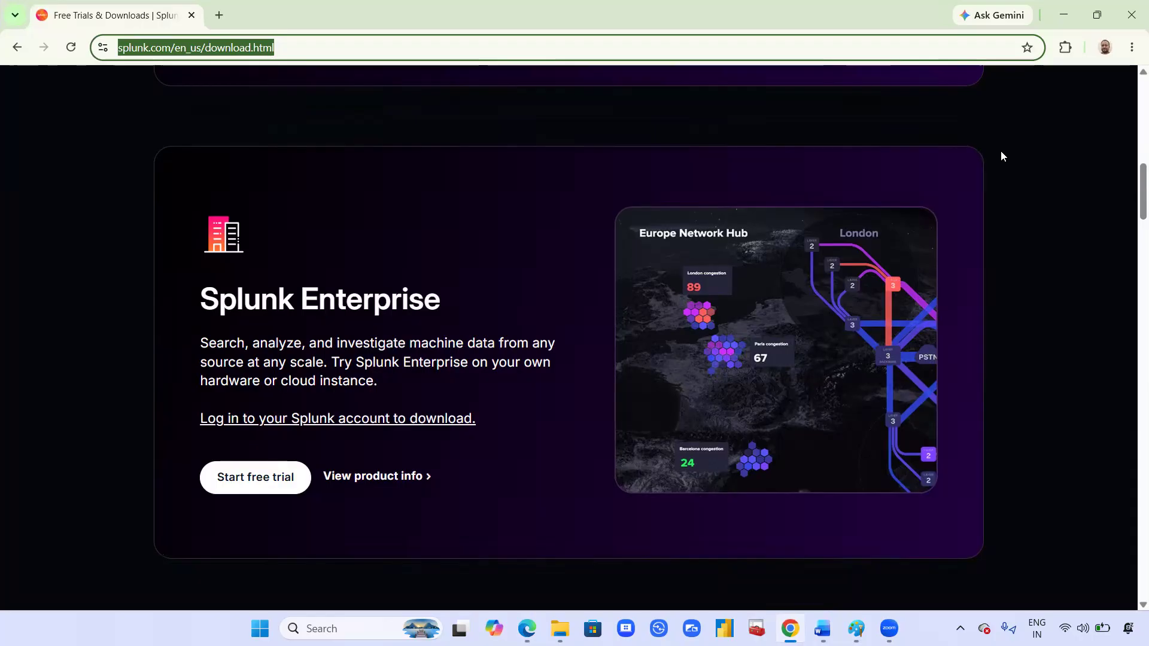
Step: Load localhost:8000 in Chrome to reach the Splunk login, then return to the Word notes
type("lo")
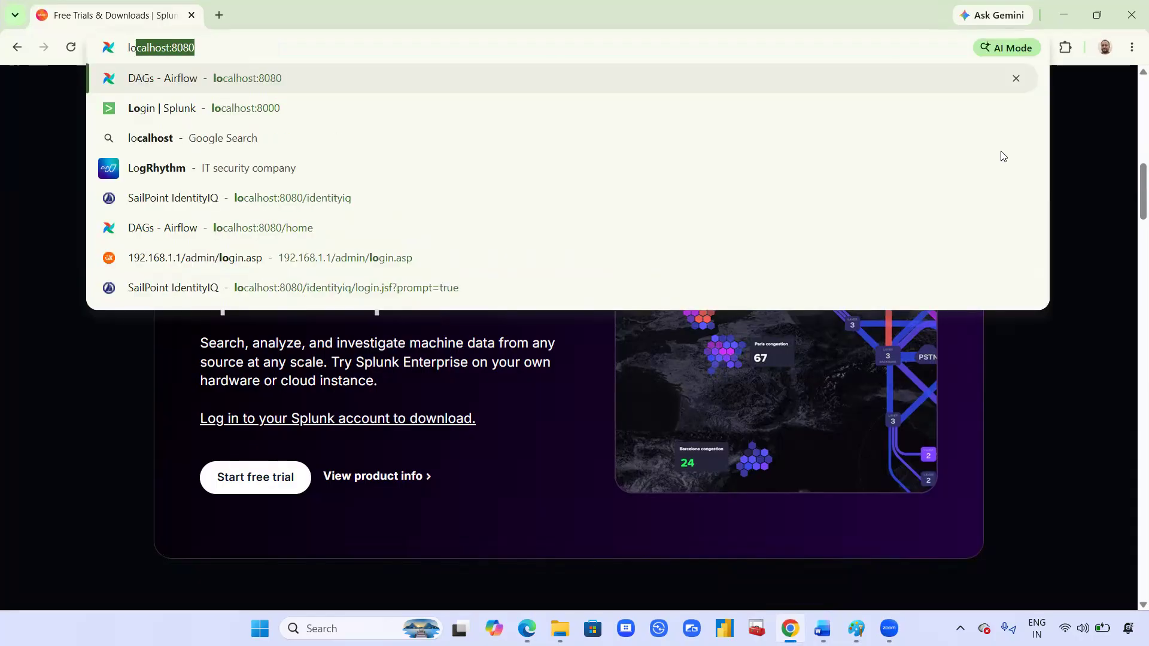
key("Right")
key("BackSpace")
key("BackSpace")
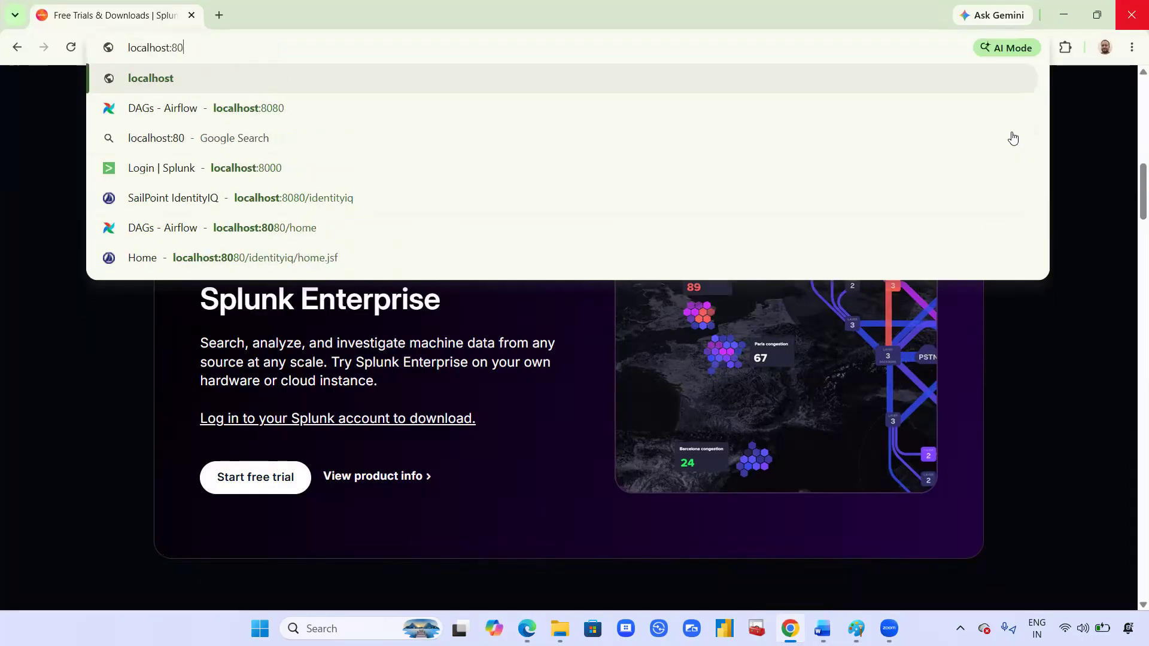
type("00")
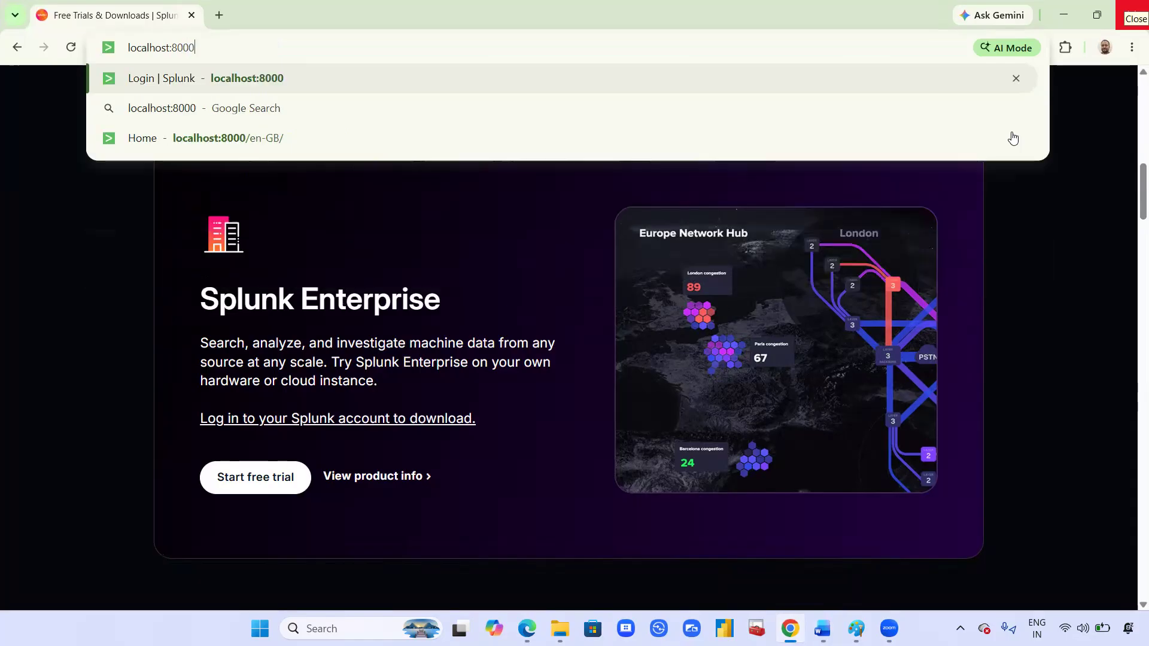
key("Return")
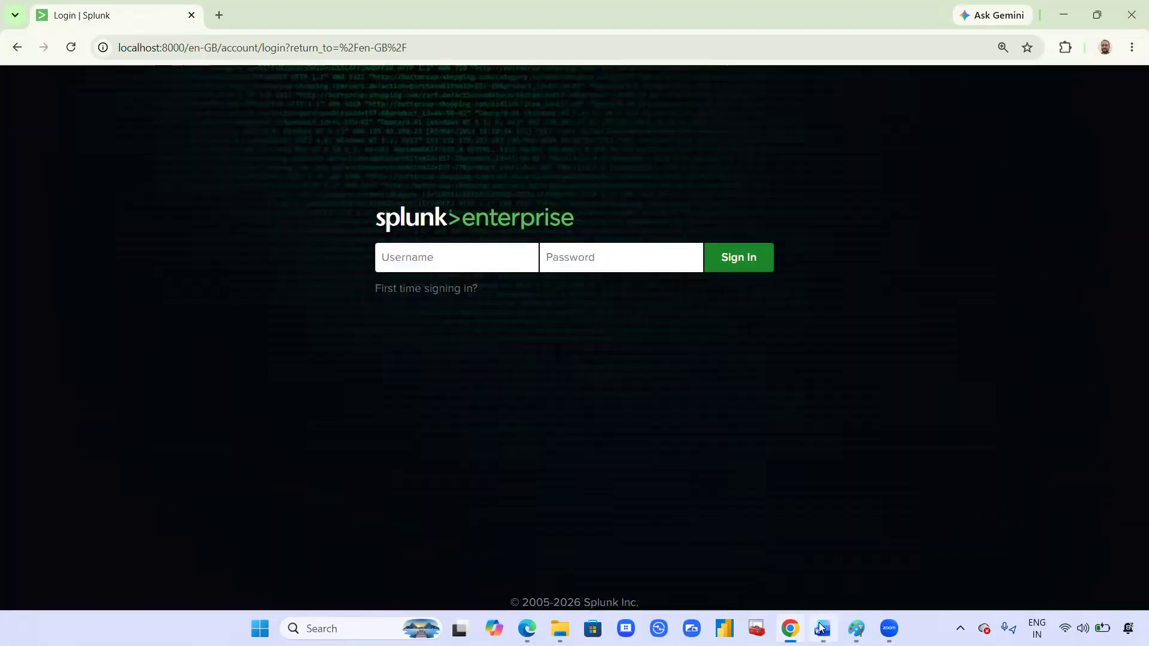
left_click(820, 627)
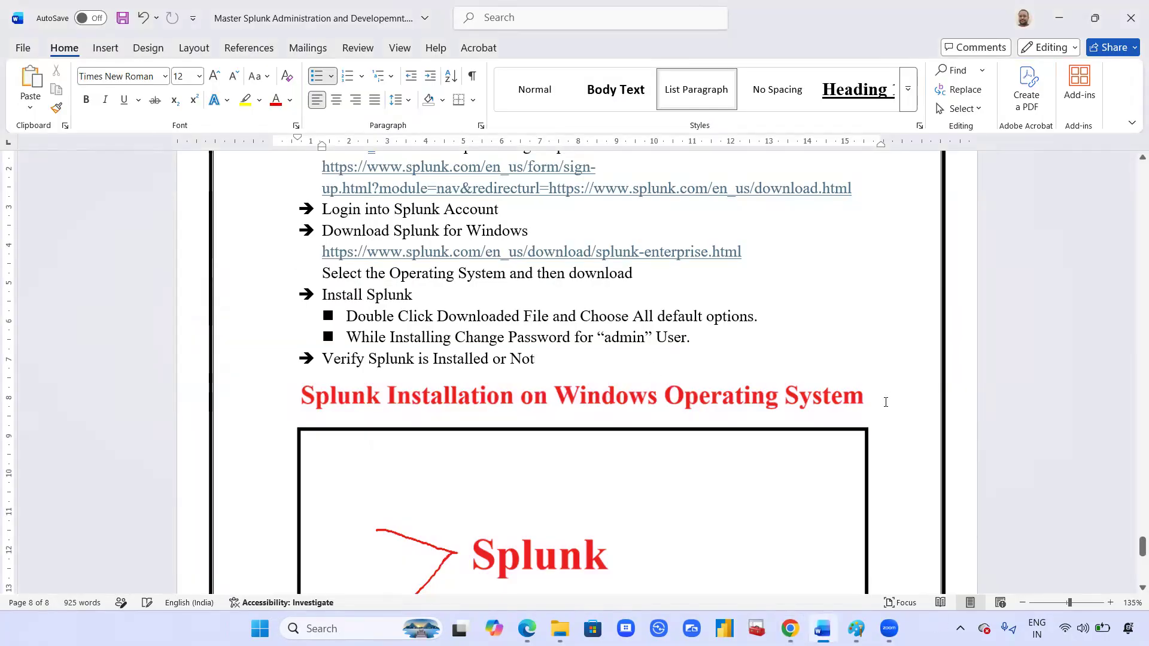
Step: Add unbulleted 'Open Any Web Browser' and lowercase 'localhost:8000' lines under the verify step
key("Return")
key("BackSpace")
type("Open")
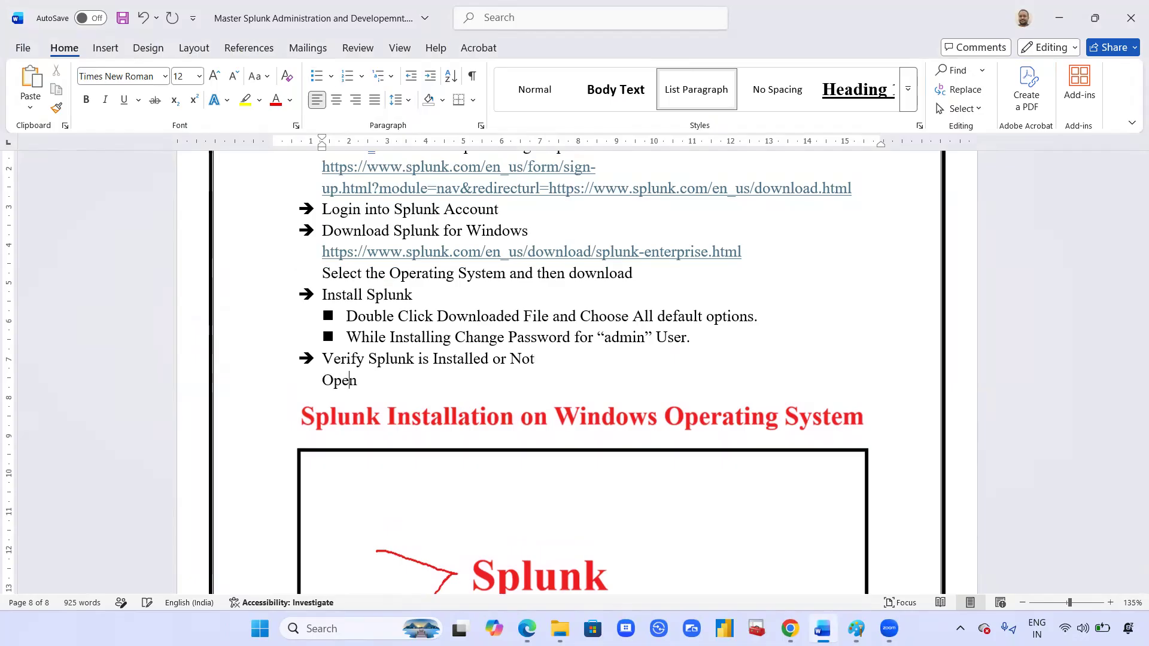
type("  Any Web Browser")
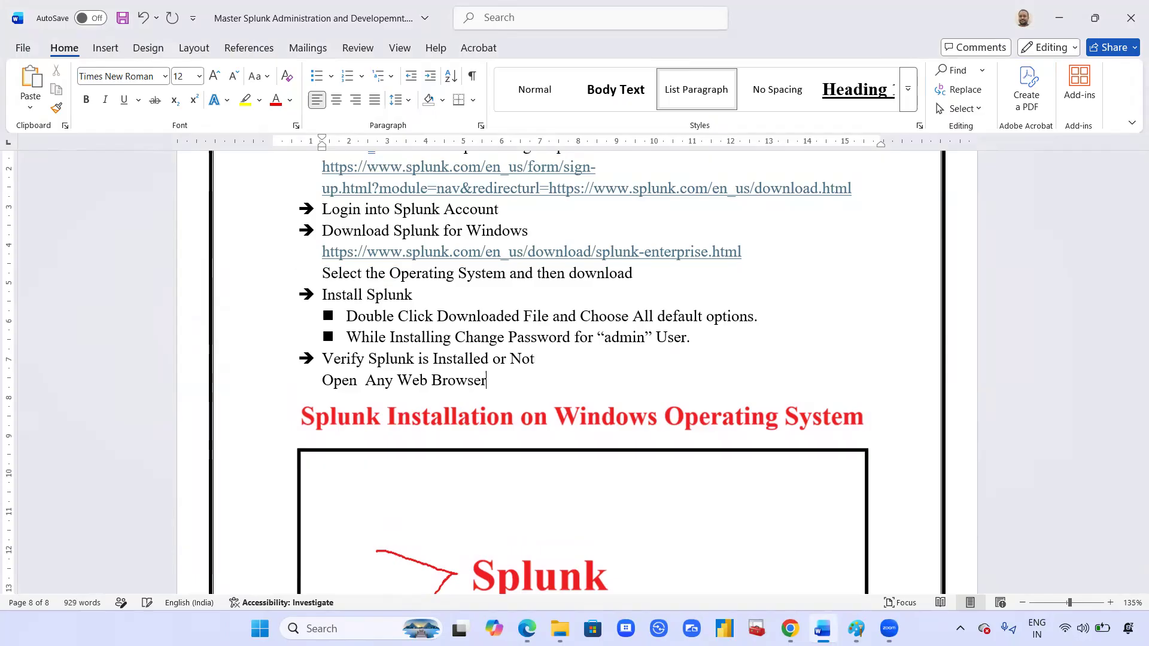
key("Return")
type("l")
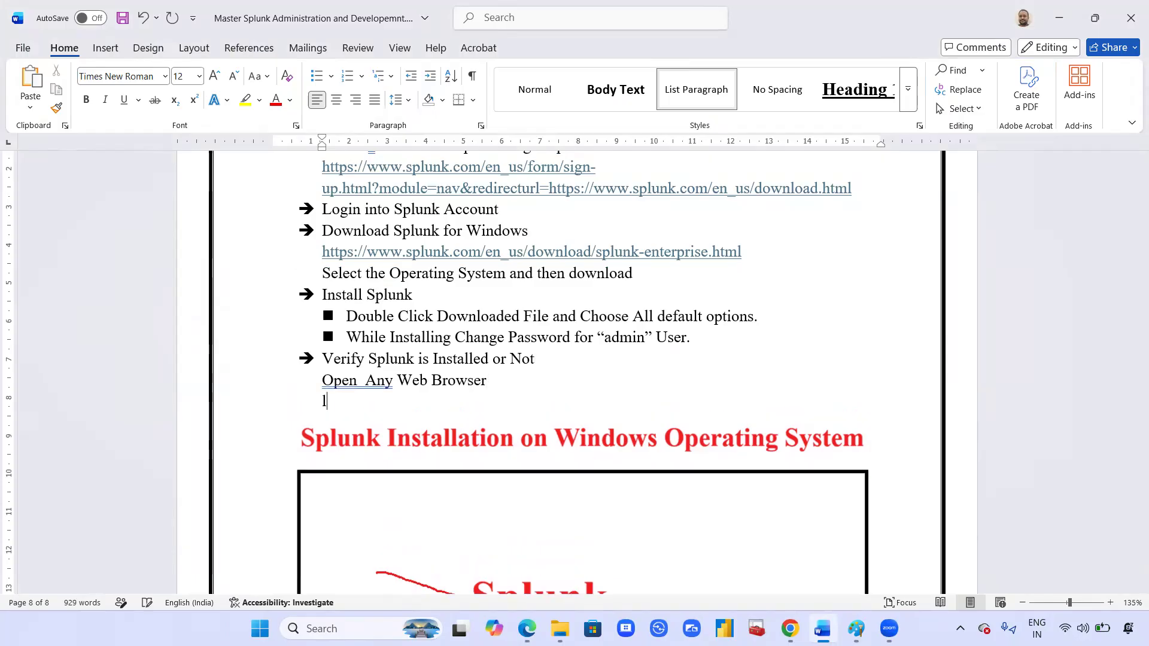
type("ocalhos")
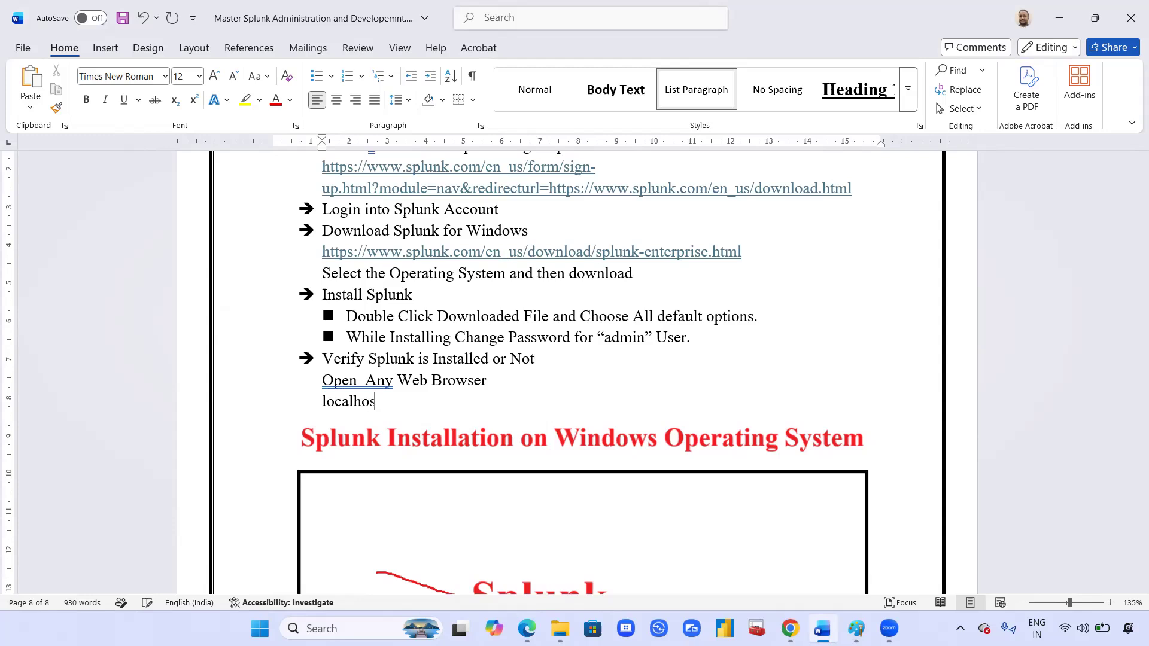
type("t:8000")
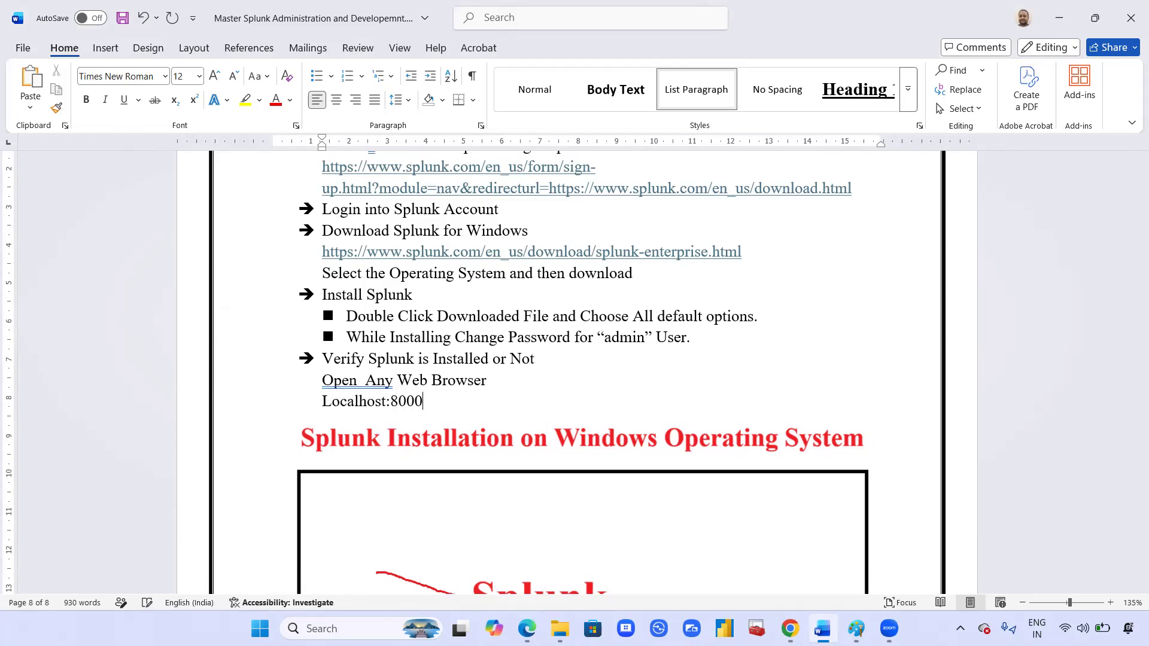
key("Return")
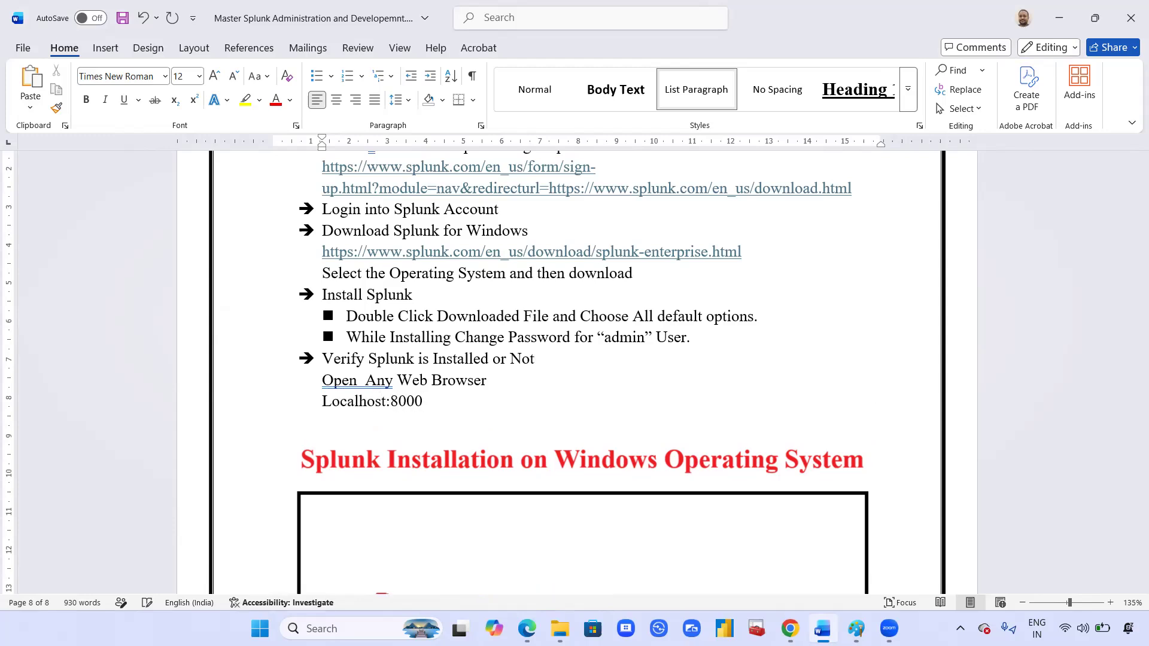
key("Delete")
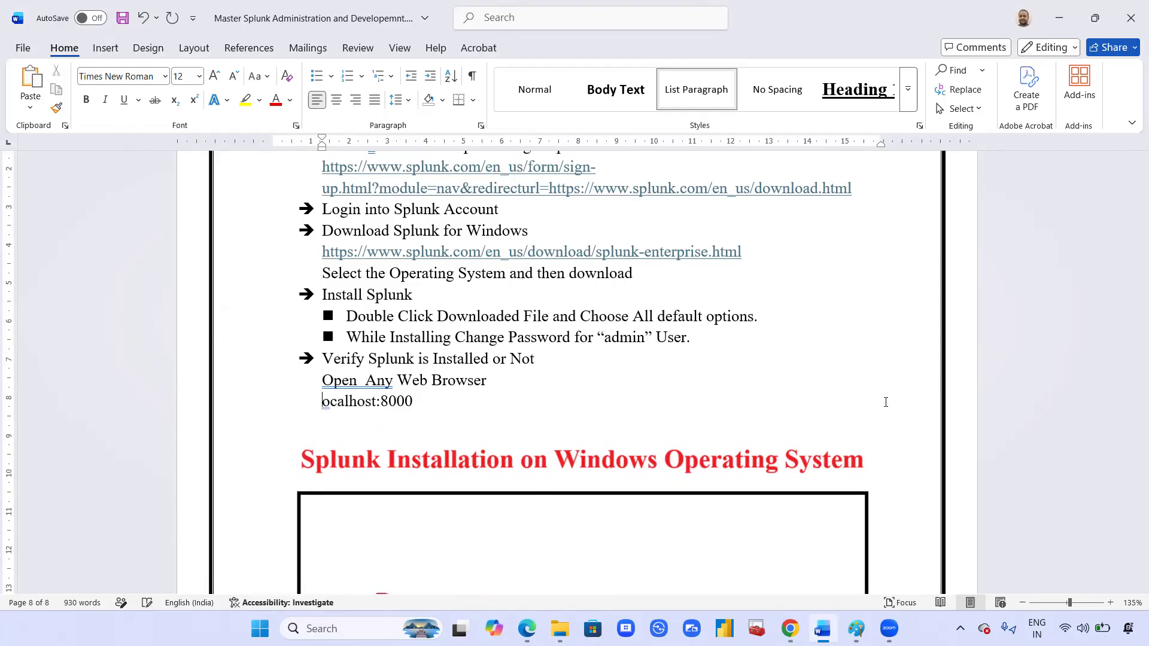
type("l")
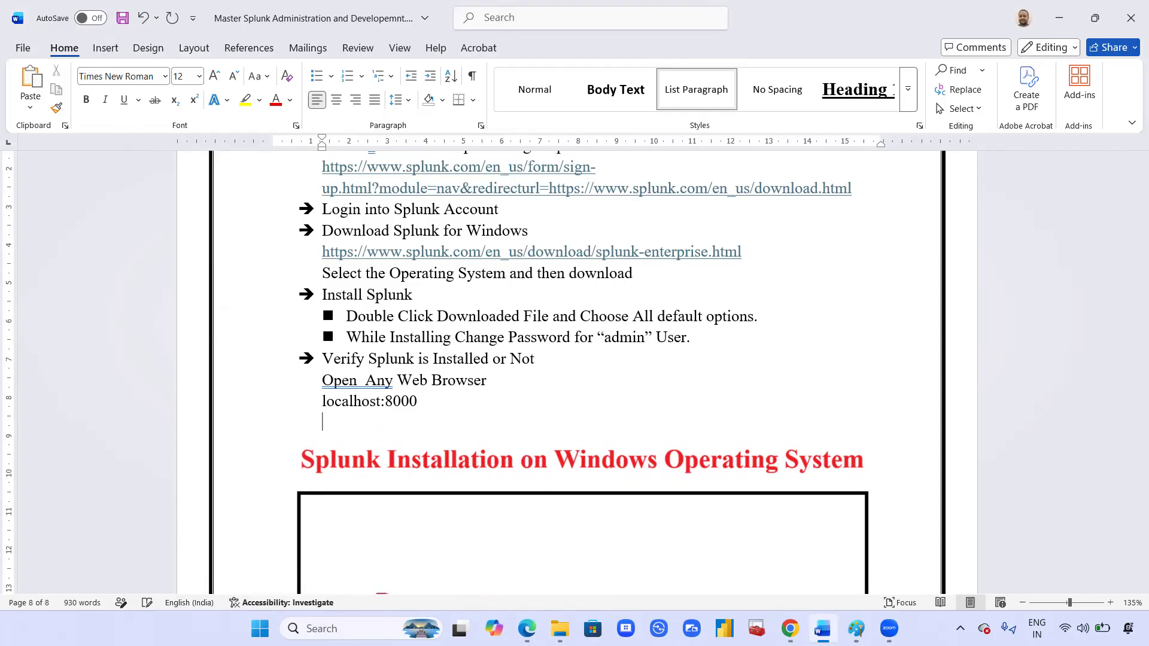
Step: Add a Username line with the account name and a masked Password line below the URL
key("Down")
type("Username")
type(": akkemsre")
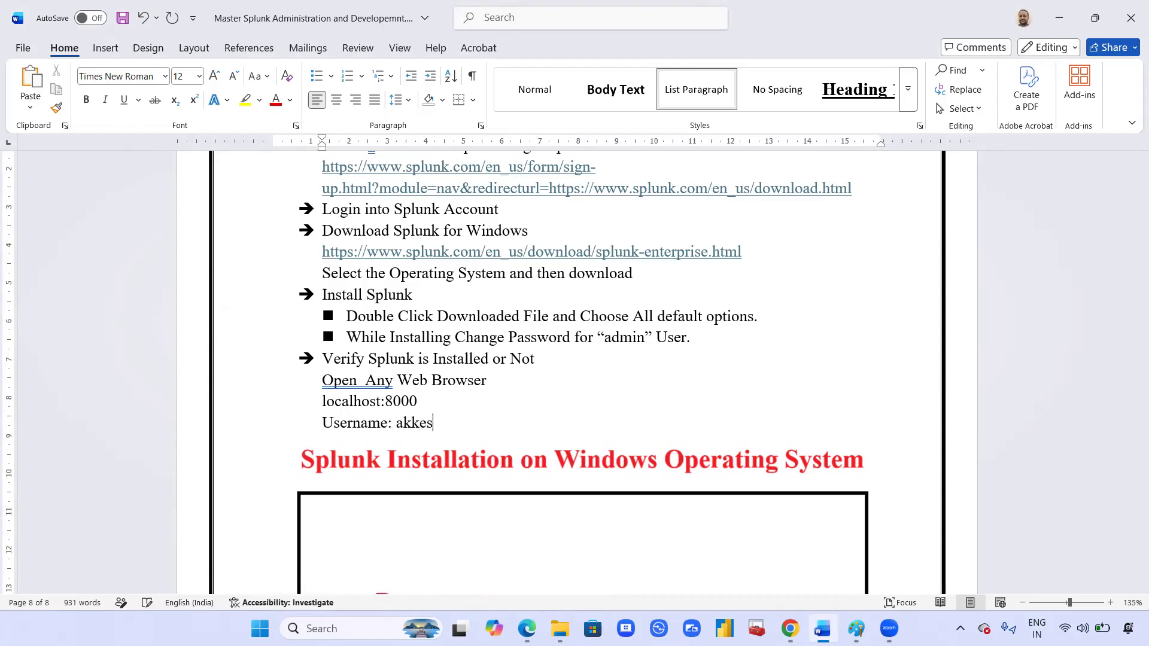
type("e")
type("nivasa")
key("Return")
type("Password")
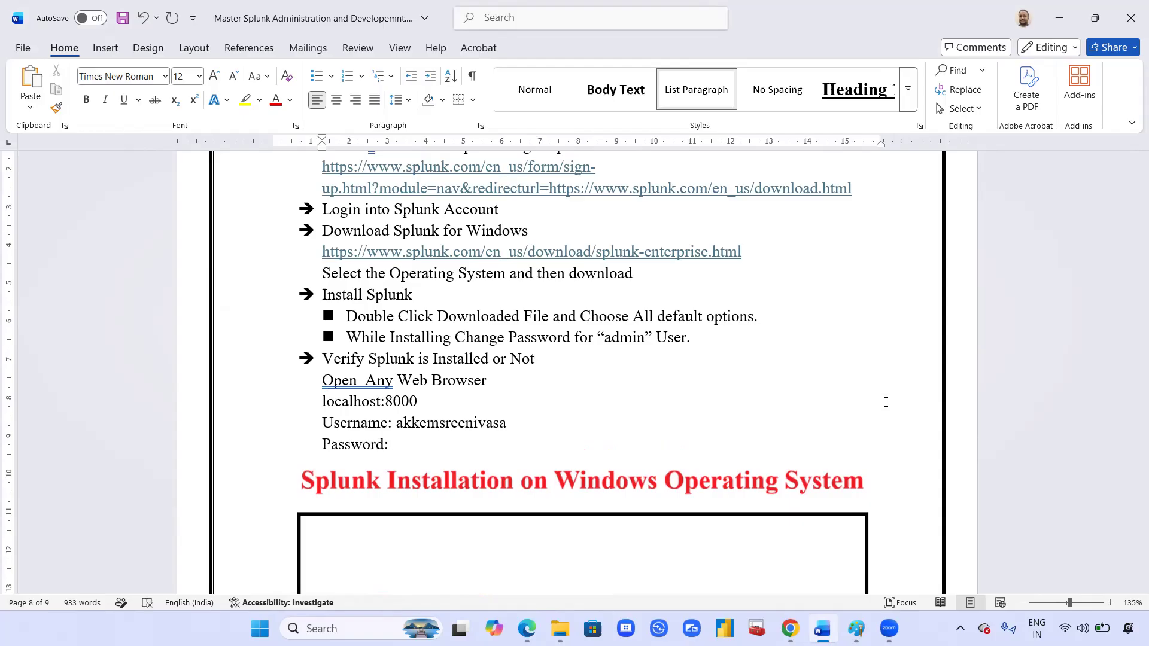
type(": ********")
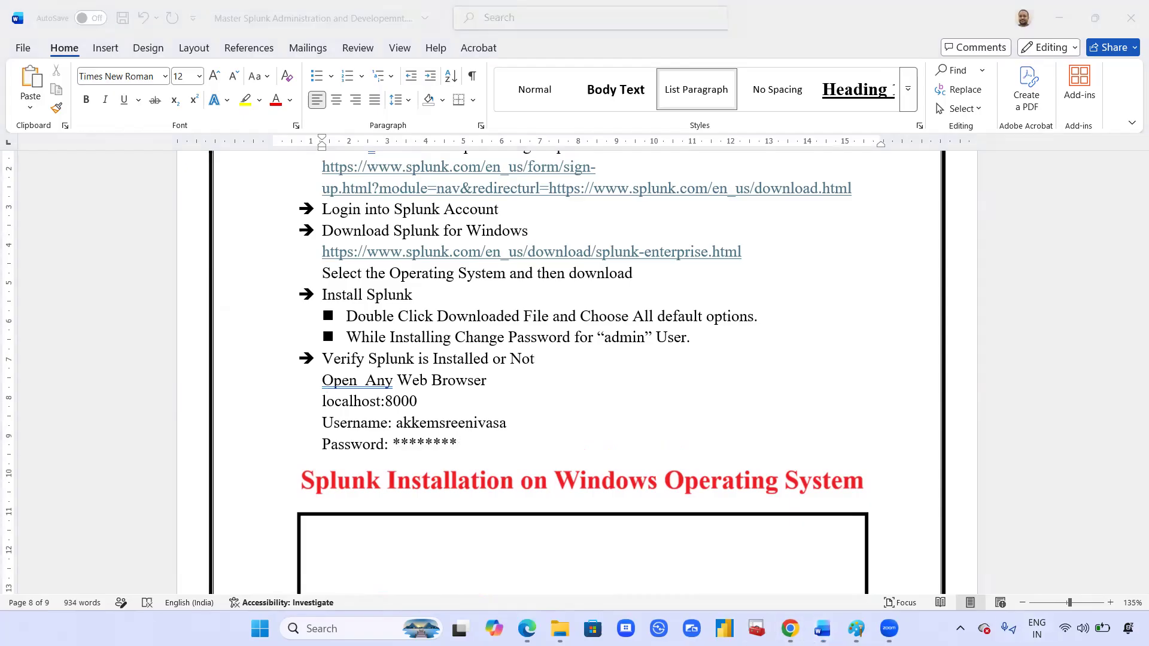
left_click(790, 628)
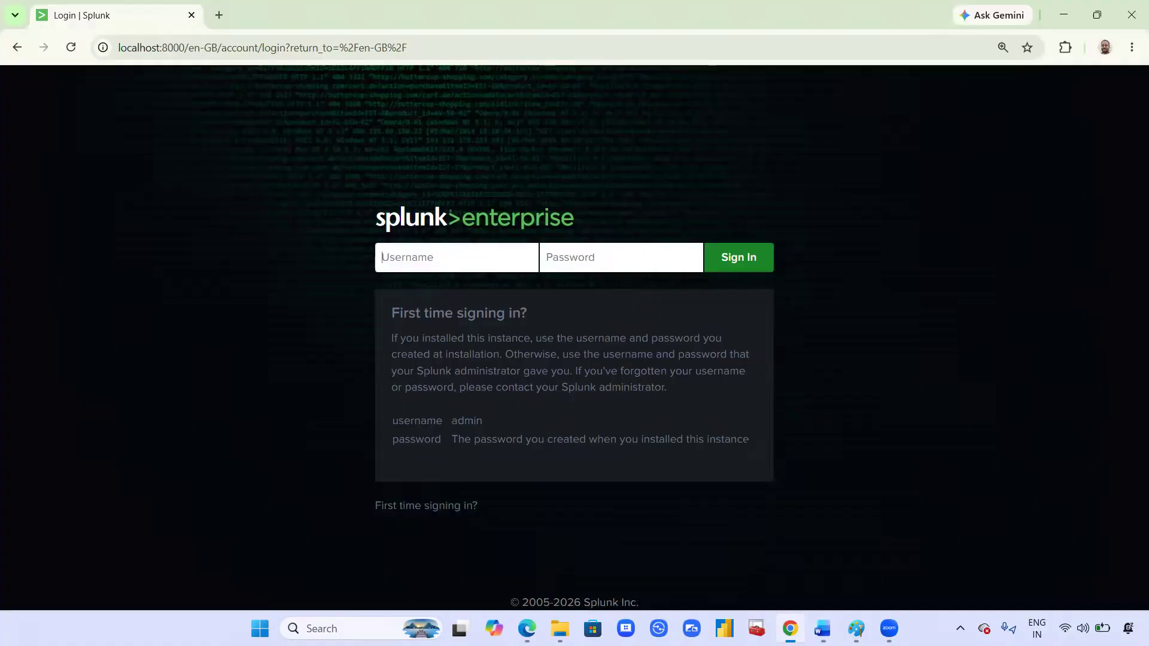
Step: Sign in to Splunk with the installation account's username and password, declining Chrome's save-password offer
left_click(458, 263)
type("akkemsreenivasa")
key("Tab")
type("****")
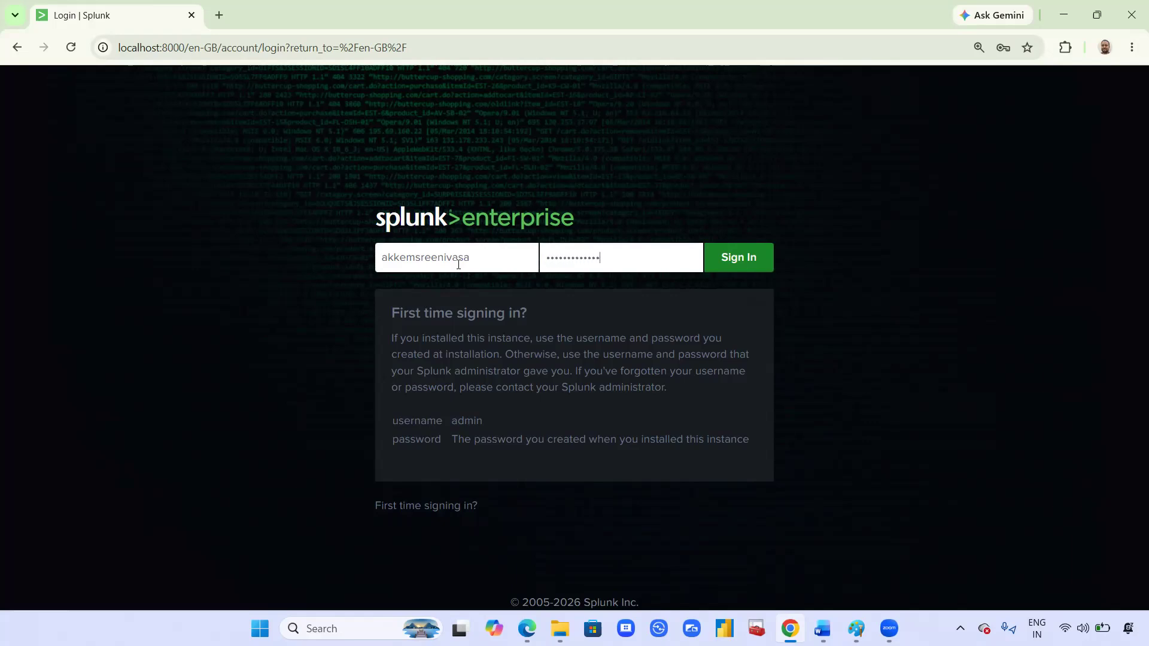
left_click(731, 269)
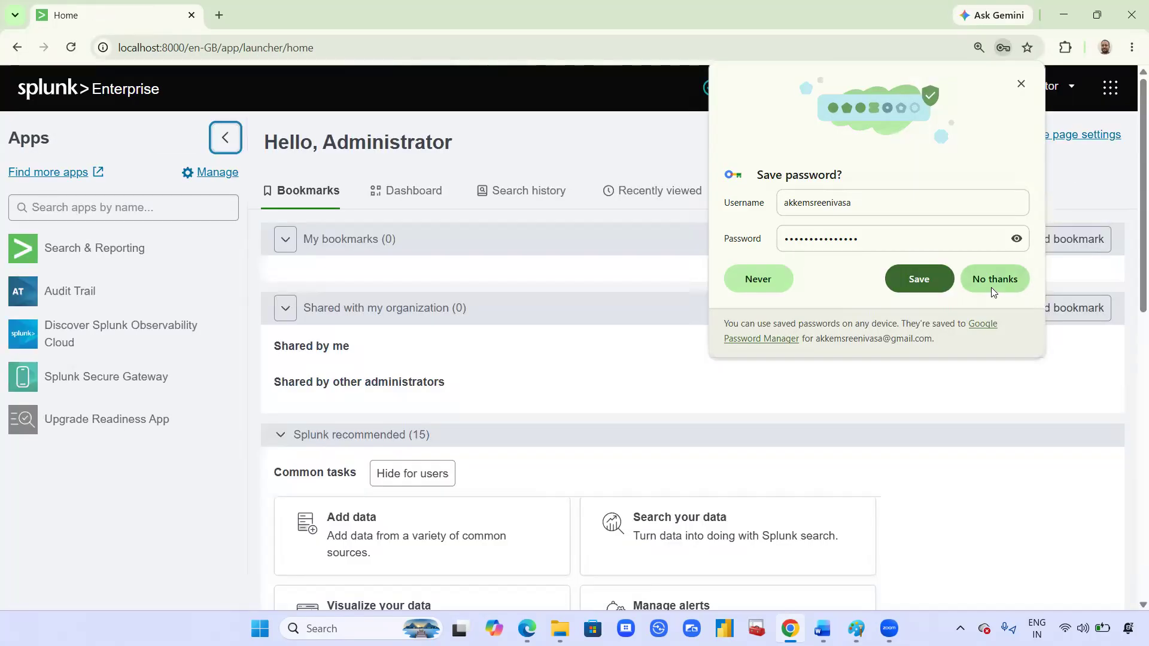
left_click(991, 282)
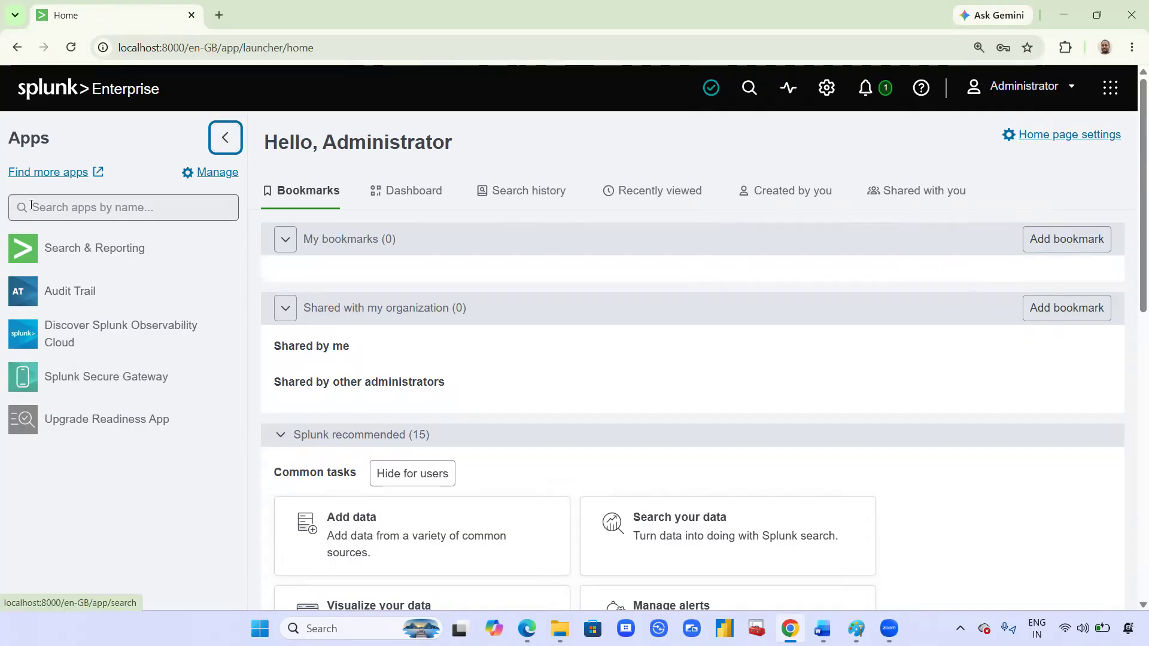
Step: Open Search & Reporting, dismissing the usage-data notice and skipping the quick tour, ready to search
left_click(96, 257)
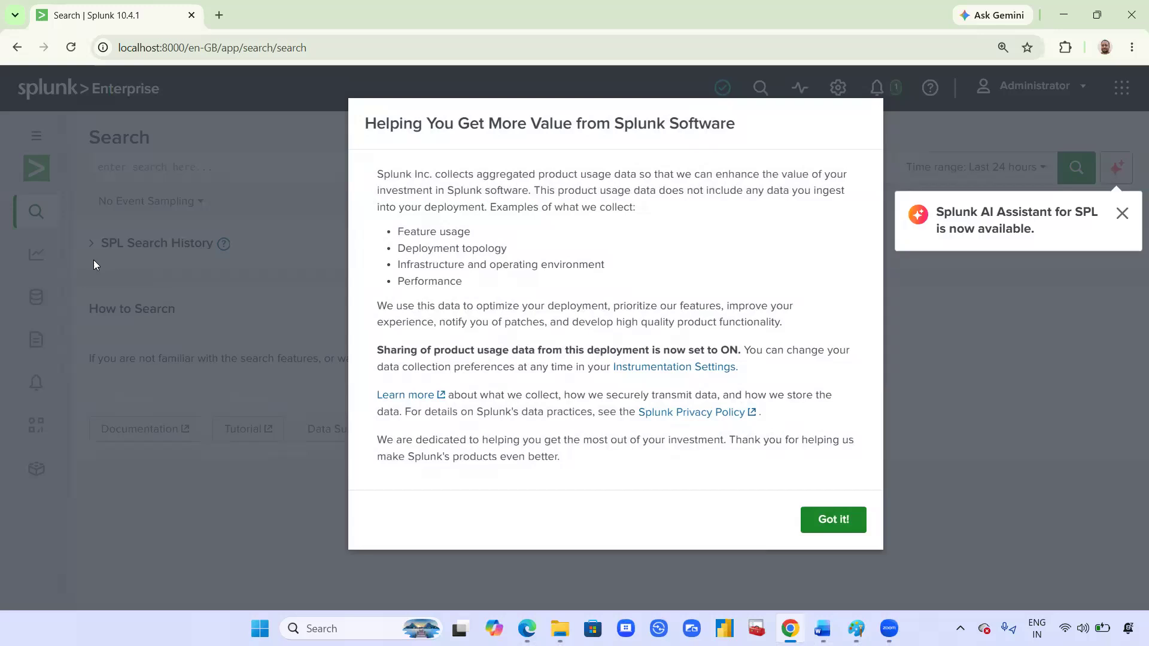
left_click(849, 520)
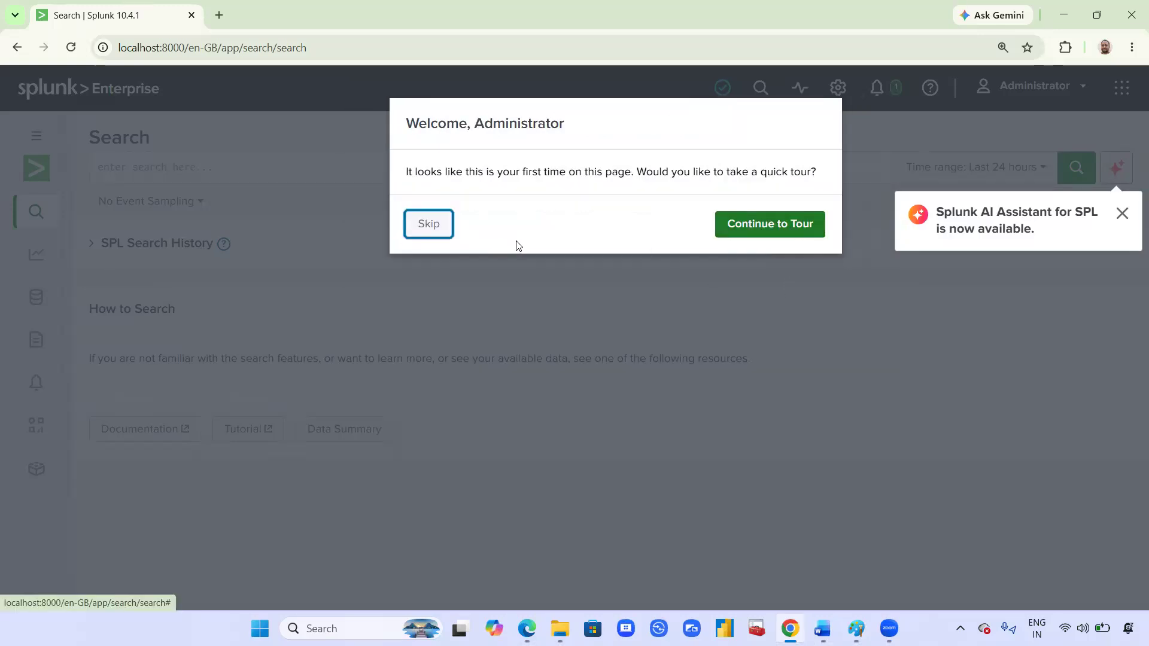
left_click(432, 228)
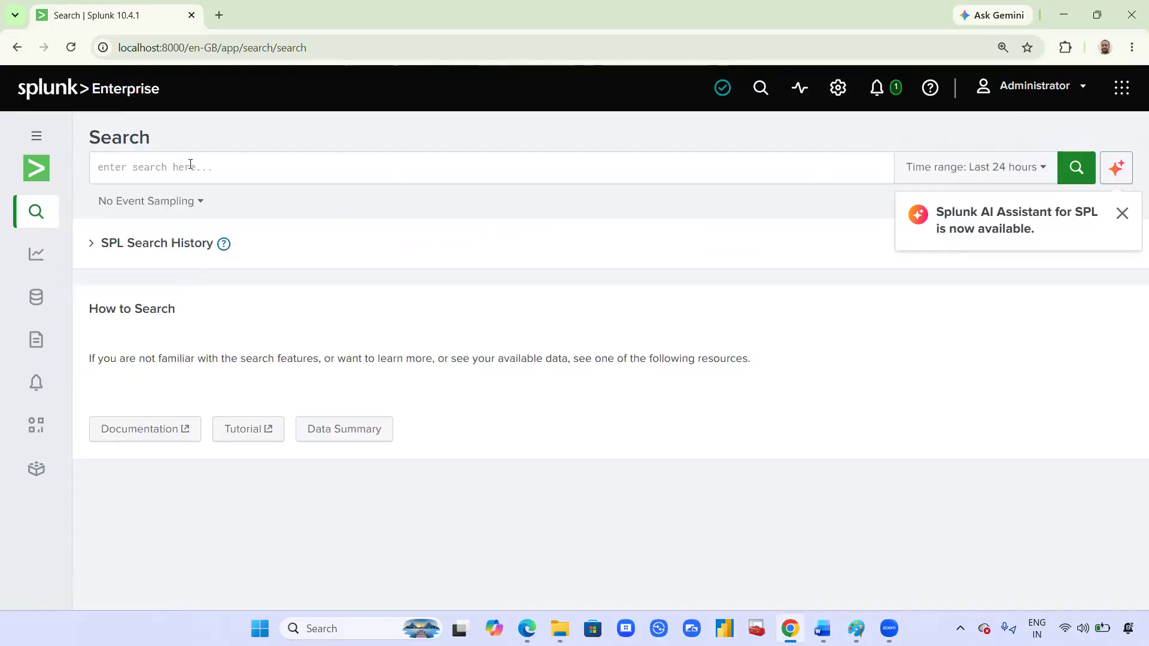
left_click(189, 162)
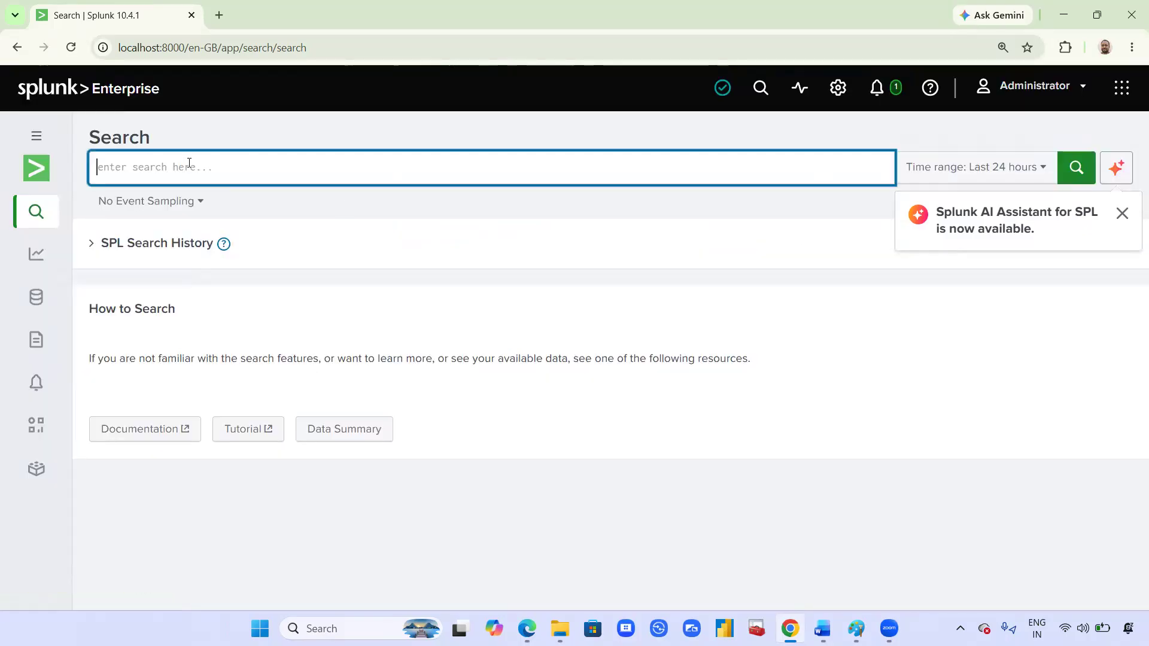